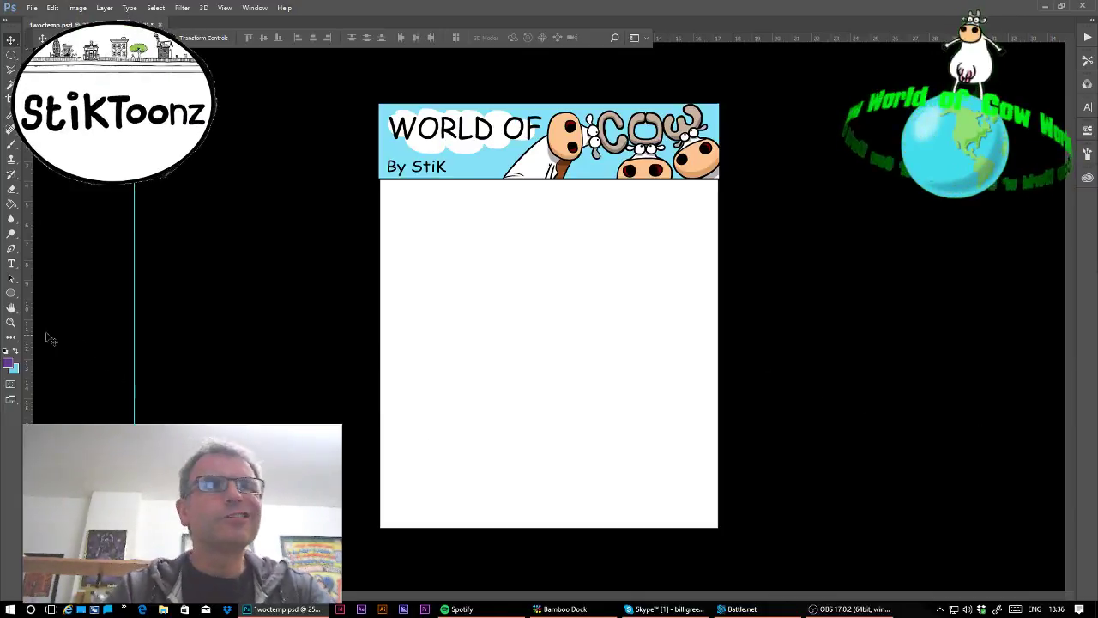
# Set up the Brush tool with black as the foreground color and 100% opacity
pyautogui.click(11, 323)
pyautogui.moveTo(541, 338); pyautogui.dragTo(598, 358)
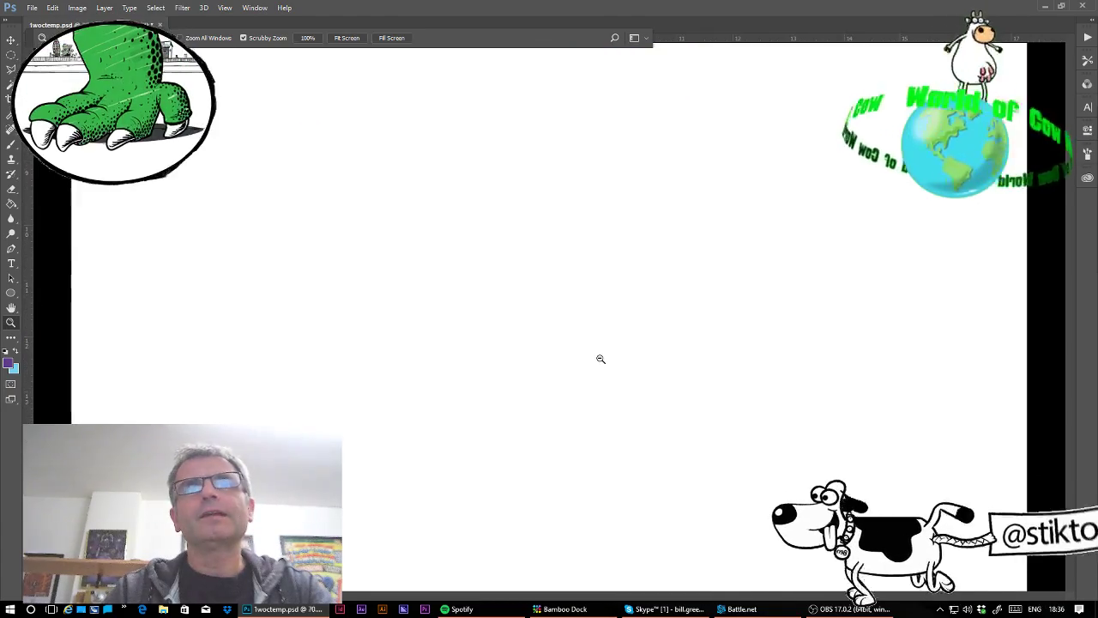
pyautogui.press('b')
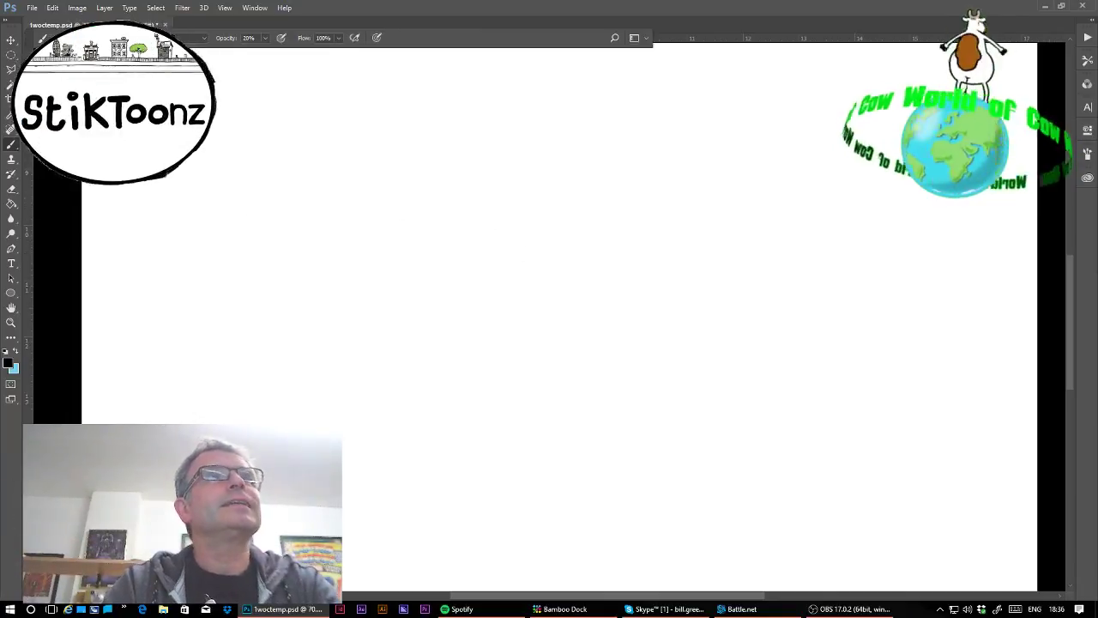
pyautogui.click(71, 38)
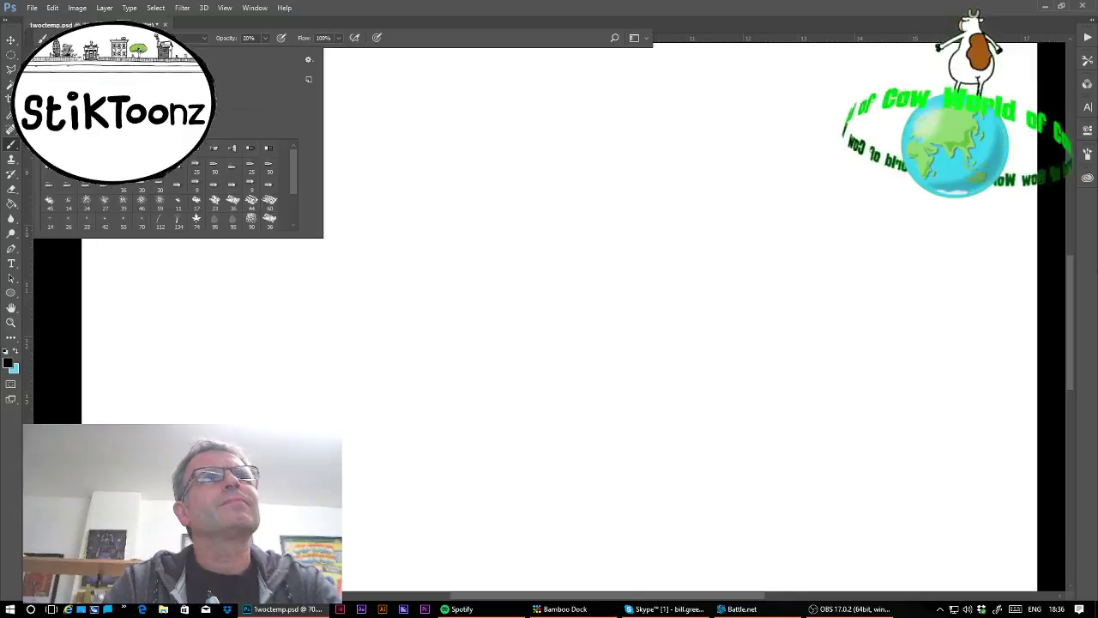
pyautogui.click(264, 38)
pyautogui.moveTo(264, 38)
pyautogui.mouseDown()
pyautogui.moveTo(275, 55)
pyautogui.moveTo(319, 55)
pyautogui.mouseUp()
pyautogui.click(19, 321)
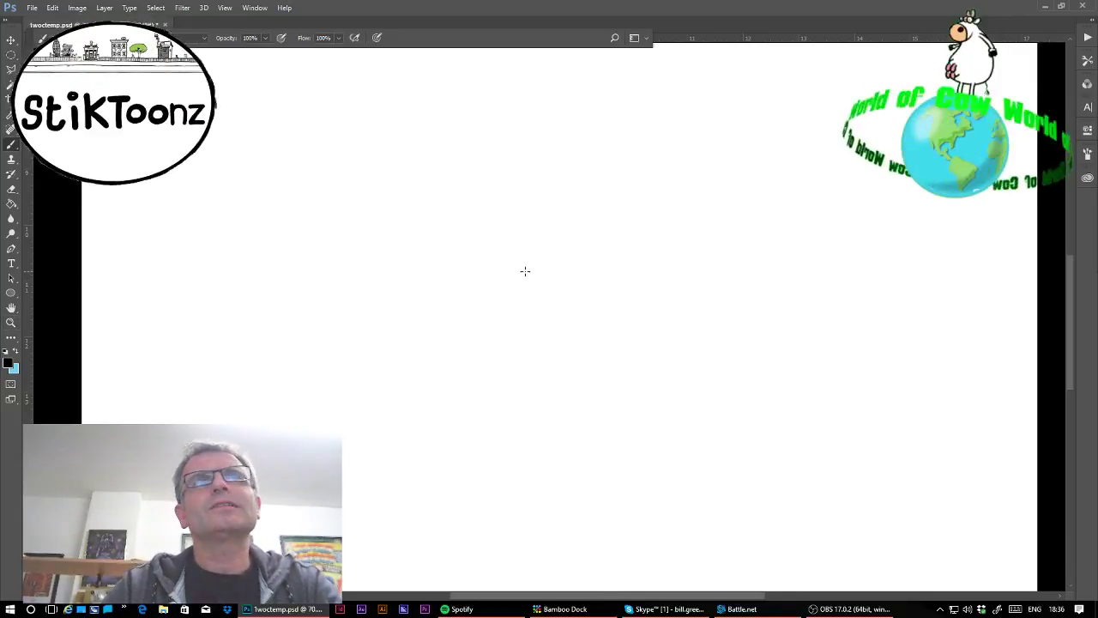
# Draw two overlapping round cartoon eyes with thick black outlines, the right one set higher, and add a solid pupil to each
pyautogui.click(11, 322)
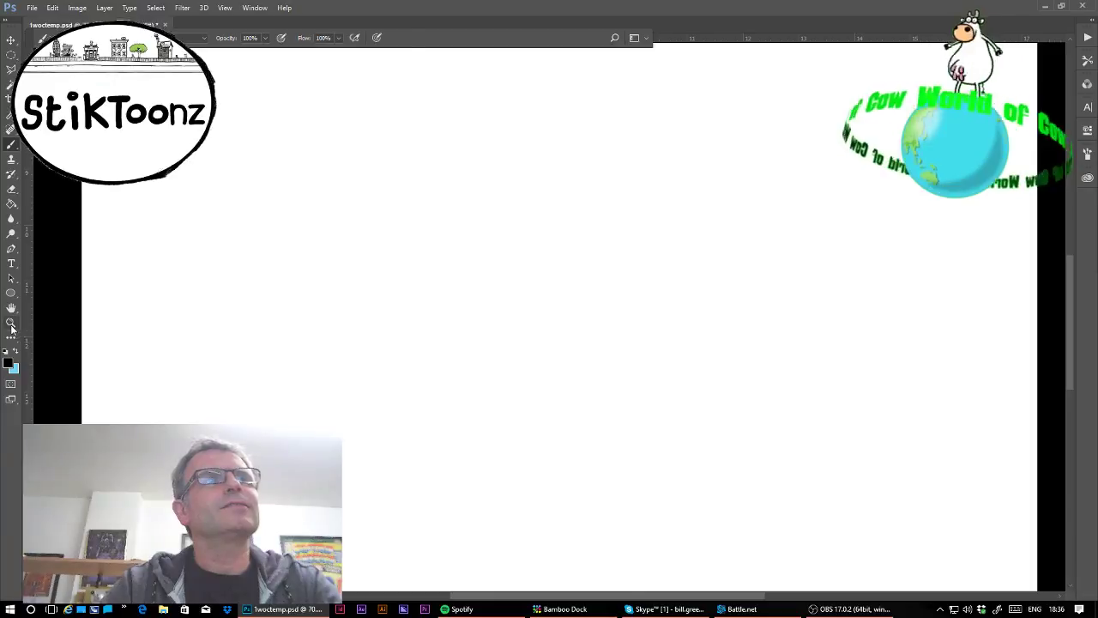
pyautogui.click(514, 266)
pyautogui.click(12, 146)
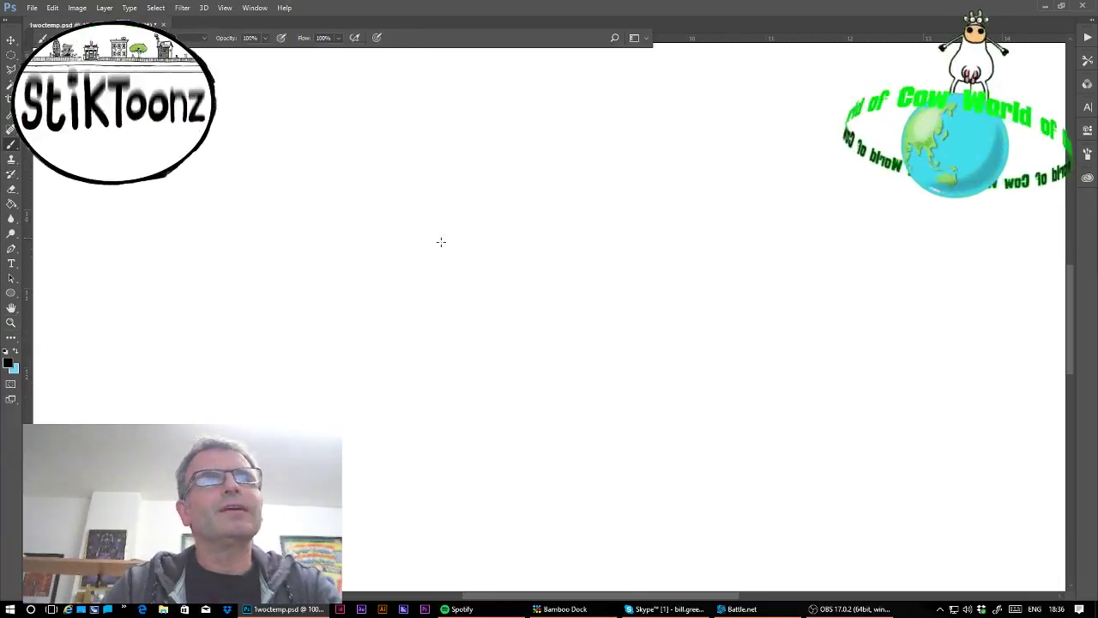
pyautogui.moveTo(520, 233)
pyautogui.mouseDown()
pyautogui.moveTo(491, 224)
pyautogui.moveTo(456, 239)
pyautogui.moveTo(440, 272)
pyautogui.moveTo(453, 309)
pyautogui.moveTo(499, 316)
pyautogui.moveTo(530, 294)
pyautogui.moveTo(536, 260)
pyautogui.moveTo(520, 221)
pyautogui.moveTo(551, 186)
pyautogui.moveTo(589, 187)
pyautogui.moveTo(623, 224)
pyautogui.moveTo(619, 250)
pyautogui.moveTo(588, 274)
pyautogui.moveTo(550, 273)
pyautogui.moveTo(522, 235)
pyautogui.mouseUp()
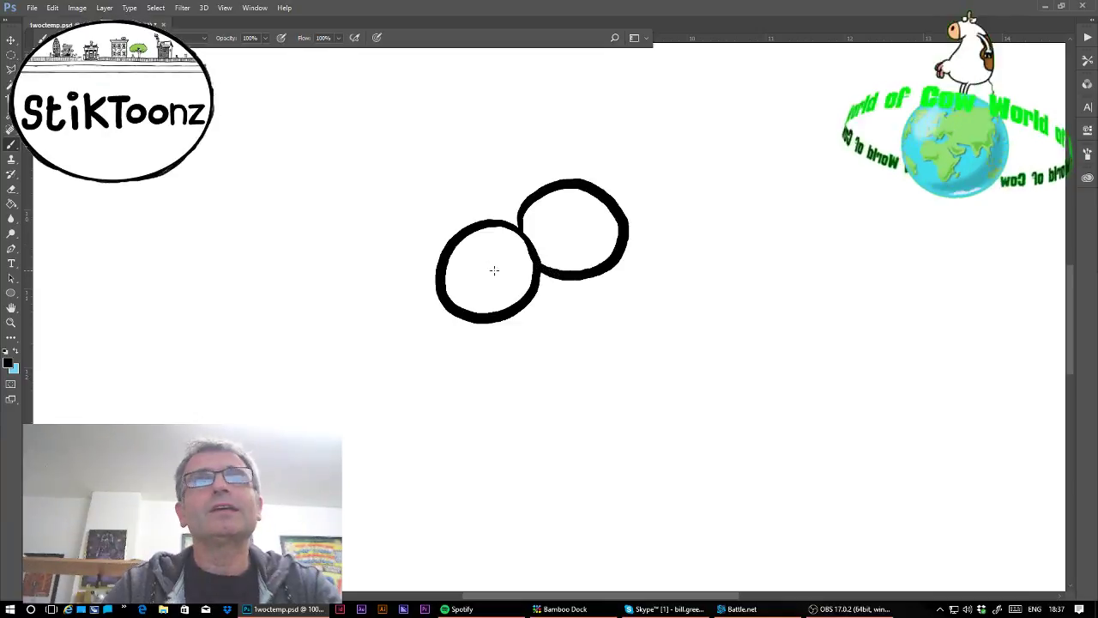
pyautogui.moveTo(494, 273); pyautogui.dragTo(504, 273)
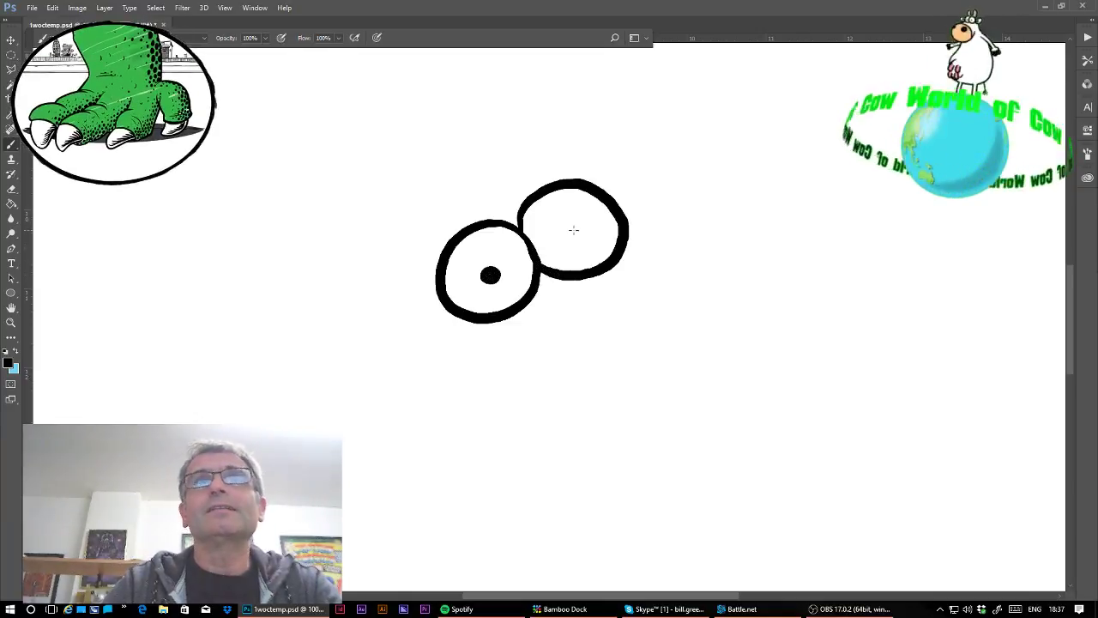
pyautogui.moveTo(573, 229); pyautogui.dragTo(571, 234)
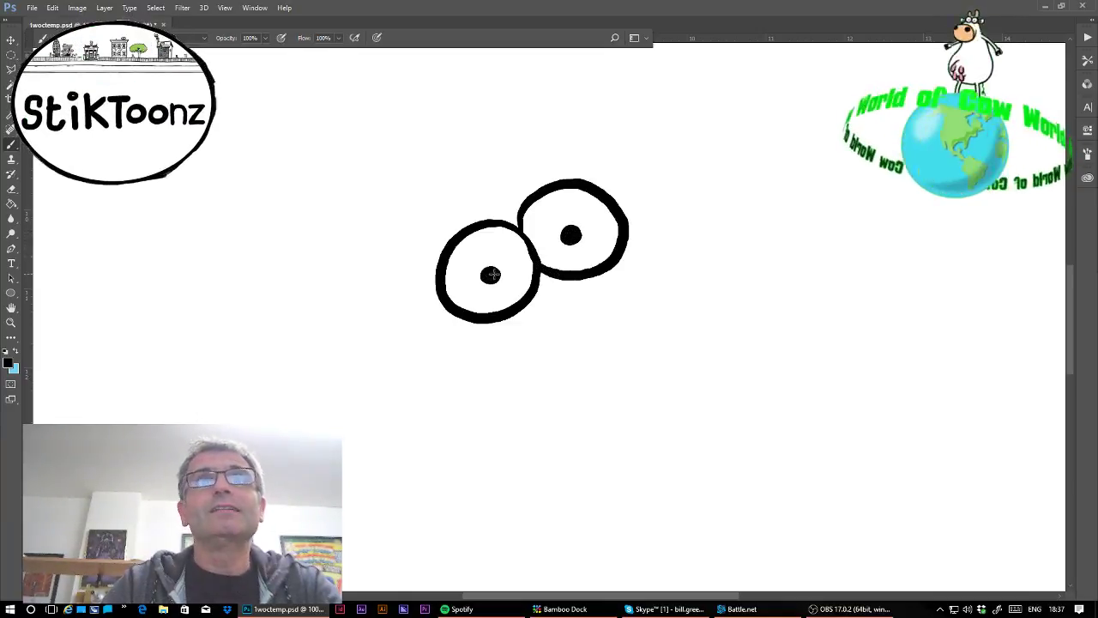
# Refine the right eye by erasing along its inner outline and repainting its upper-right edge with the brush
pyautogui.moveTo(490, 275)
pyautogui.mouseDown()
pyautogui.moveTo(501, 269)
pyautogui.moveTo(427, 359)
pyautogui.mouseUp()
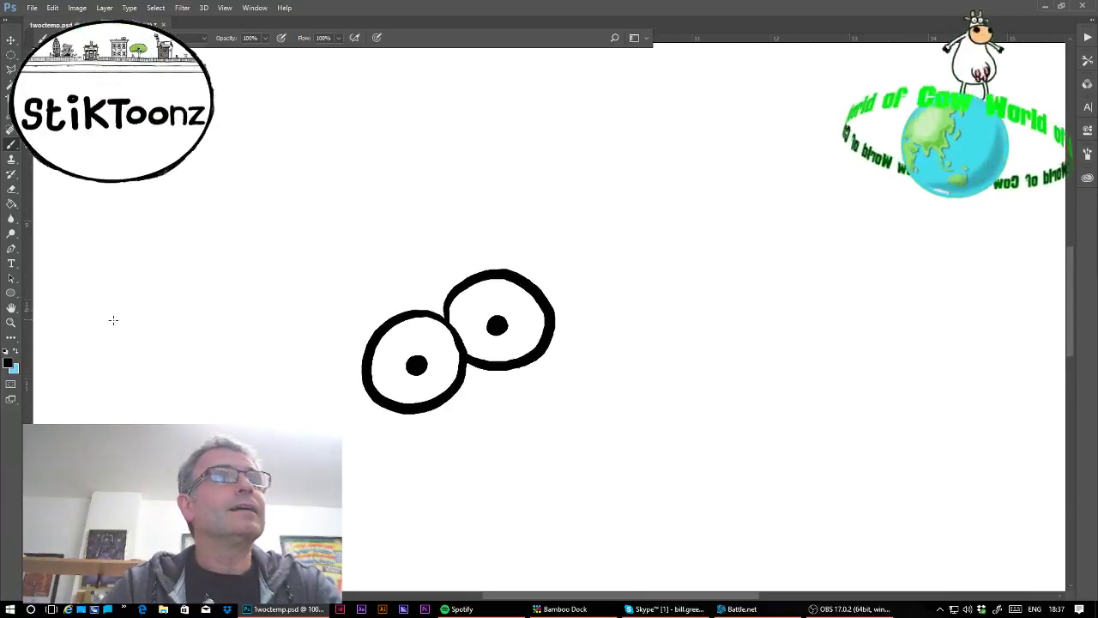
pyautogui.click(11, 323)
pyautogui.moveTo(490, 270); pyautogui.dragTo(541, 276)
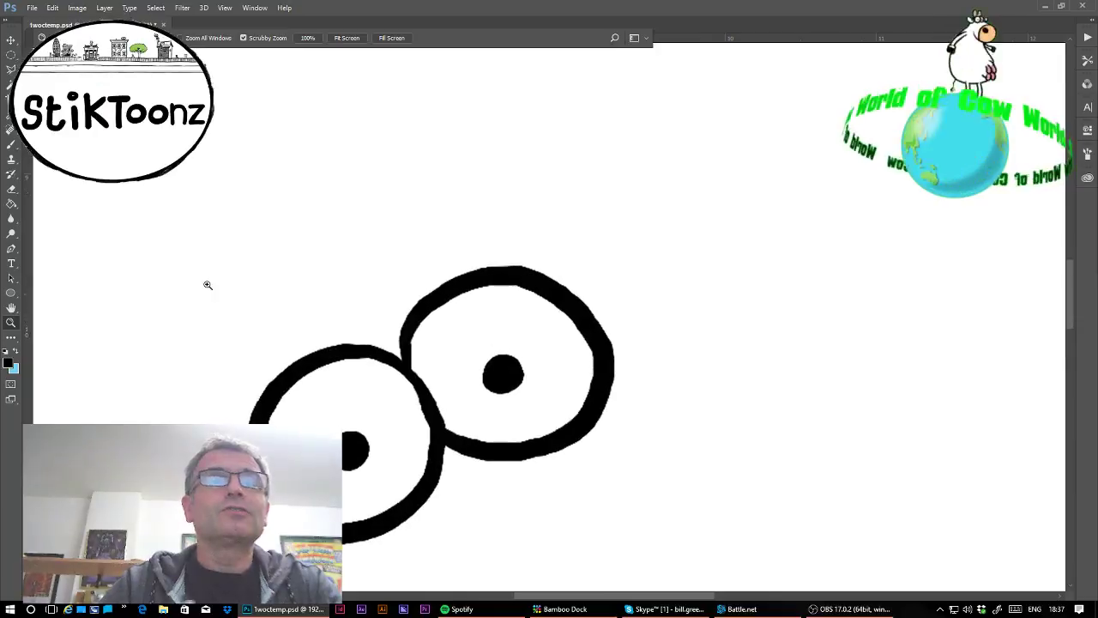
pyautogui.click(11, 188)
pyautogui.moveTo(422, 407); pyautogui.dragTo(431, 402)
pyautogui.hotkey('ctrl', 'z')
pyautogui.click(80, 38)
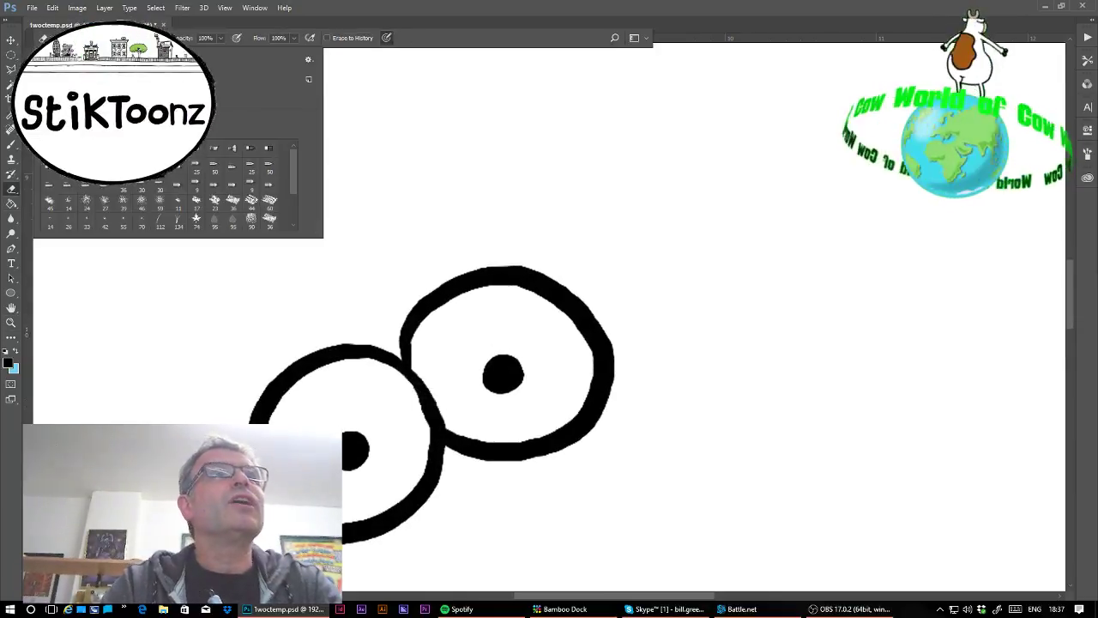
pyautogui.click(404, 388)
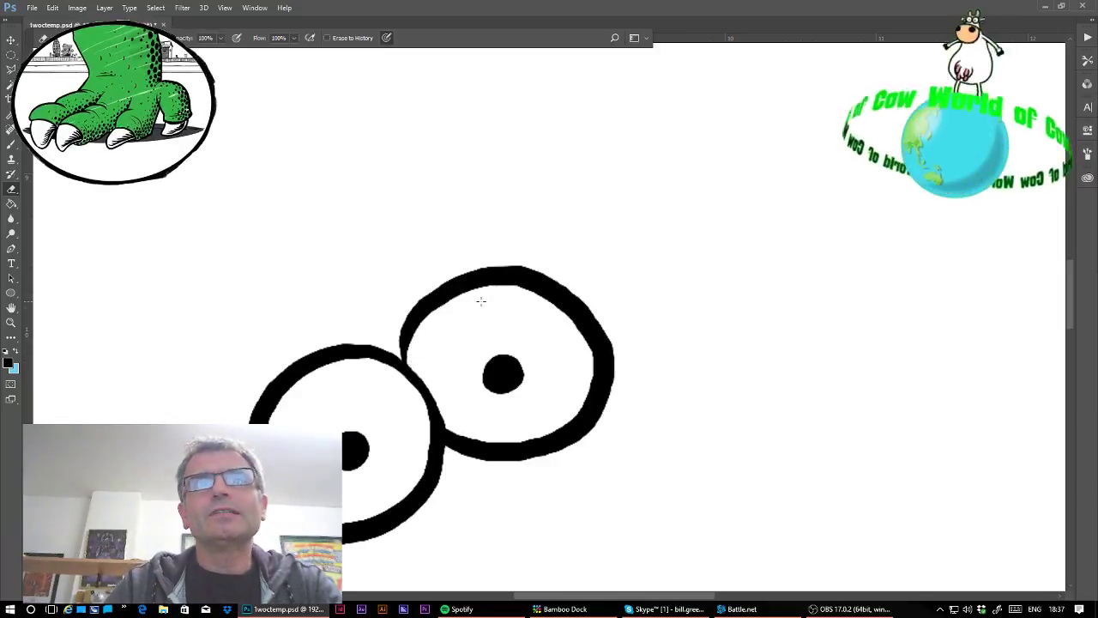
pyautogui.moveTo(526, 298)
pyautogui.mouseDown()
pyautogui.moveTo(572, 318)
pyautogui.moveTo(578, 339)
pyautogui.mouseUp()
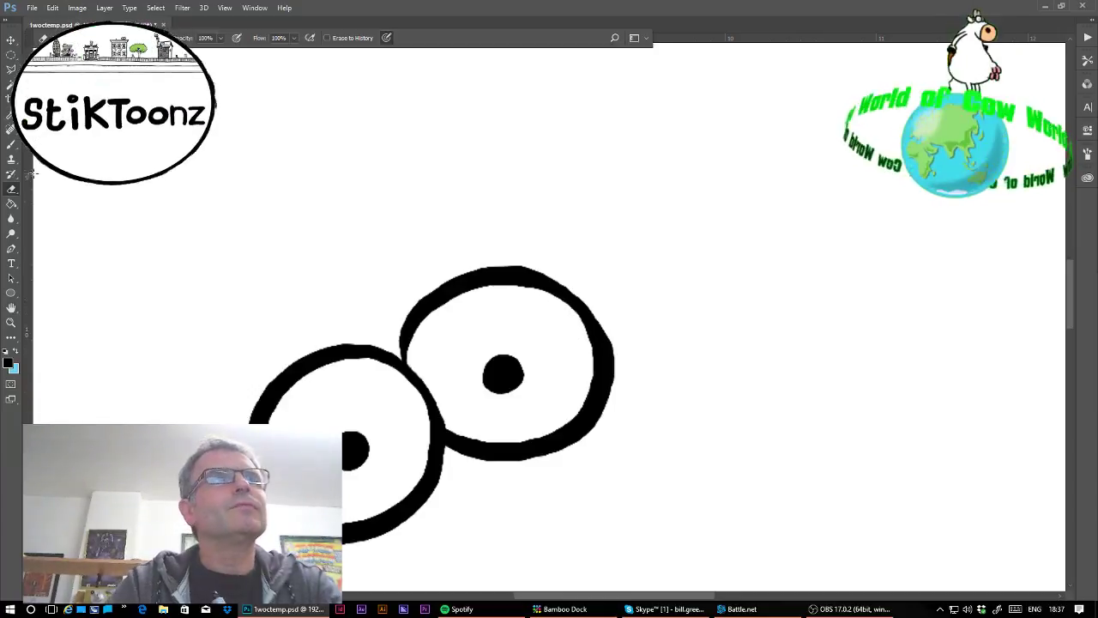
pyautogui.click(12, 145)
pyautogui.moveTo(508, 273)
pyautogui.mouseDown()
pyautogui.moveTo(564, 287)
pyautogui.moveTo(596, 324)
pyautogui.mouseUp()
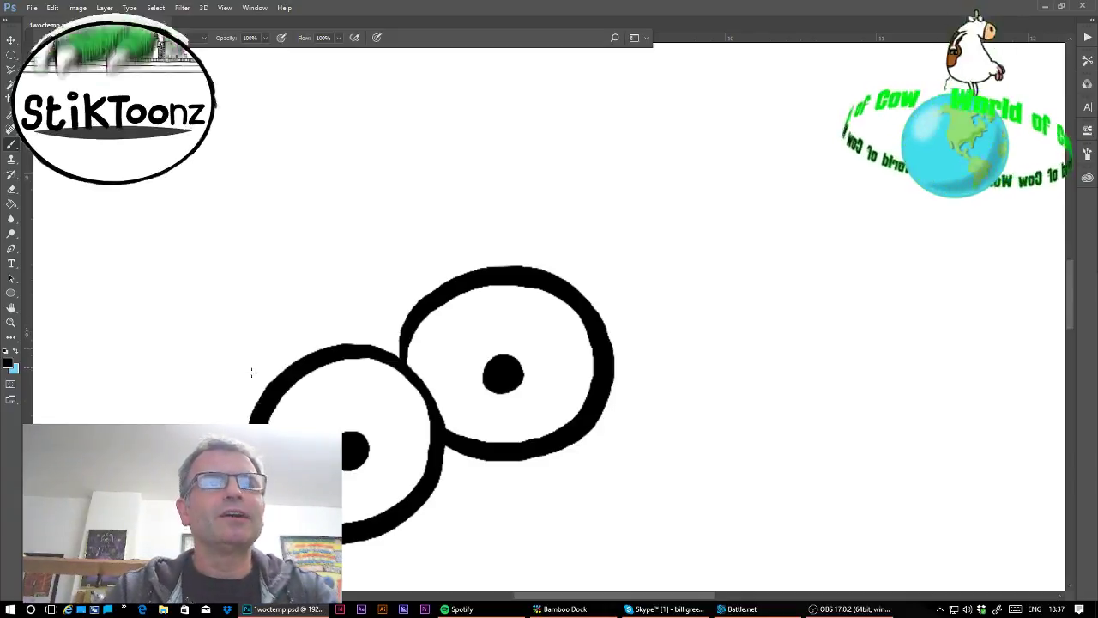
# Draw two rounded horns above the eyes, joined by a curved line for the top of the head
pyautogui.moveTo(242, 420)
pyautogui.mouseDown()
pyautogui.moveTo(191, 337)
pyautogui.moveTo(189, 313)
pyautogui.moveTo(215, 286)
pyautogui.moveTo(246, 299)
pyautogui.moveTo(276, 348)
pyautogui.moveTo(379, 307)
pyautogui.moveTo(413, 283)
pyautogui.moveTo(412, 253)
pyautogui.mouseUp()
pyautogui.hotkey('ctrl', 'z')
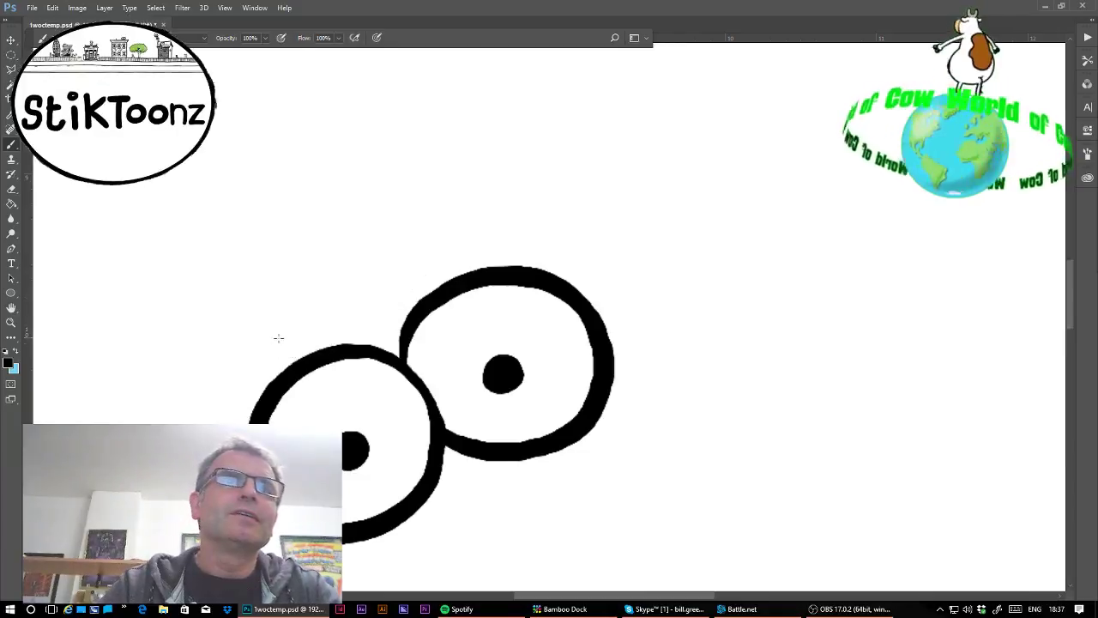
pyautogui.moveTo(282, 343)
pyautogui.mouseDown()
pyautogui.moveTo(230, 267)
pyautogui.moveTo(198, 268)
pyautogui.moveTo(183, 300)
pyautogui.moveTo(189, 333)
pyautogui.moveTo(244, 416)
pyautogui.mouseUp()
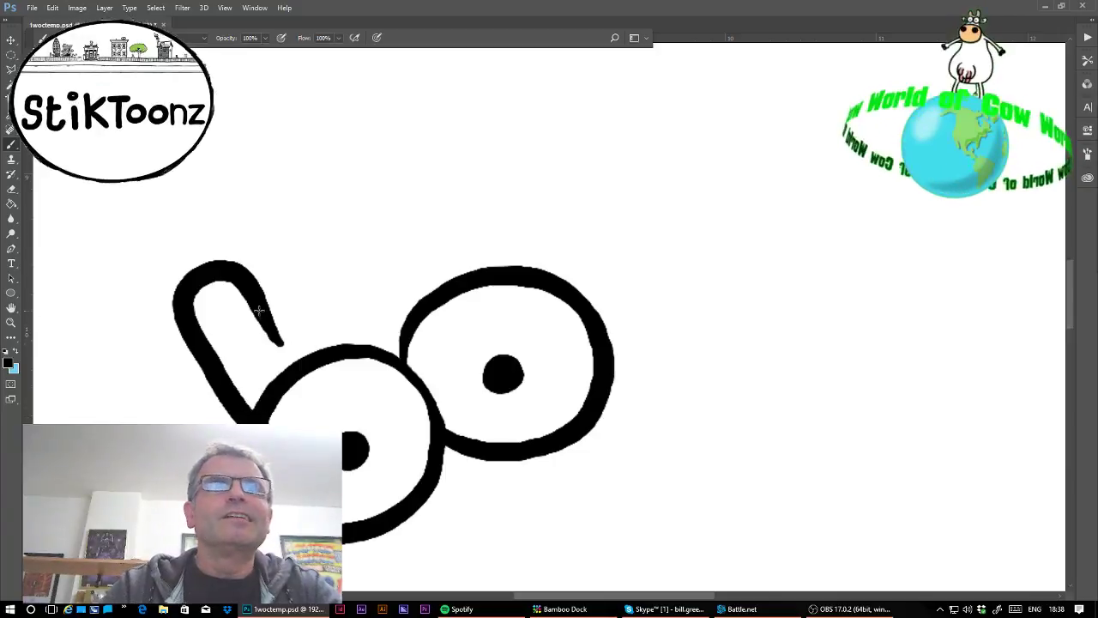
pyautogui.moveTo(275, 339)
pyautogui.mouseDown()
pyautogui.moveTo(335, 342)
pyautogui.moveTo(433, 277)
pyautogui.moveTo(406, 200)
pyautogui.moveTo(405, 181)
pyautogui.moveTo(422, 163)
pyautogui.moveTo(445, 161)
pyautogui.moveTo(476, 182)
pyautogui.moveTo(510, 265)
pyautogui.mouseUp()
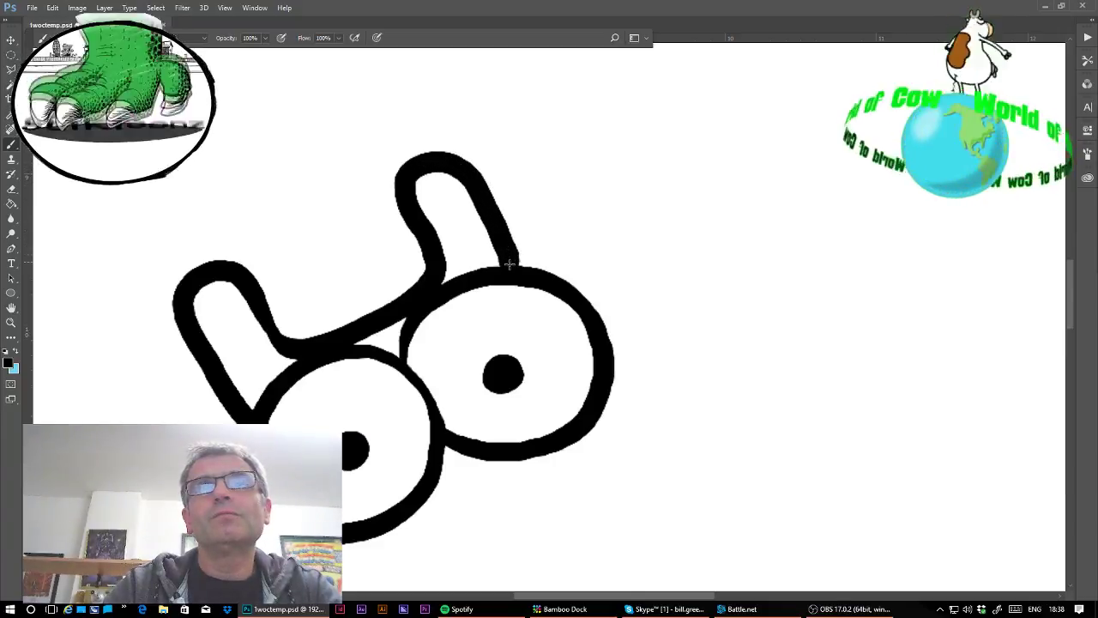
# Draw a rounded ear with an inner loop beside the outer edge of each eye
pyautogui.moveTo(382, 562); pyautogui.dragTo(461, 310)
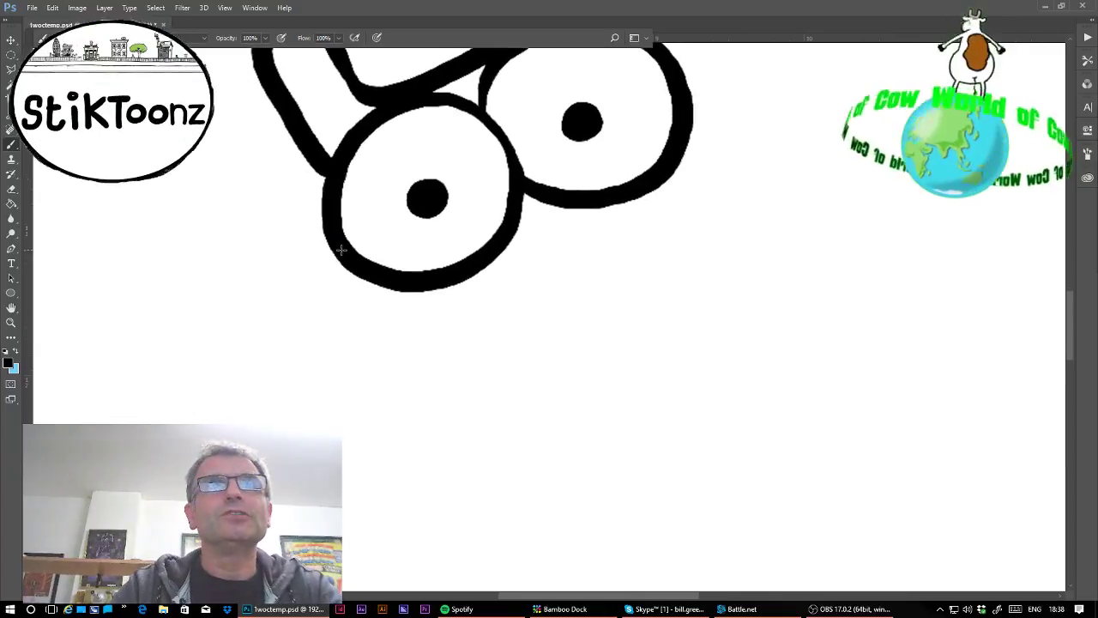
pyautogui.moveTo(331, 225)
pyautogui.mouseDown()
pyautogui.moveTo(249, 264)
pyautogui.moveTo(229, 274)
pyautogui.moveTo(222, 302)
pyautogui.moveTo(253, 317)
pyautogui.moveTo(309, 309)
pyautogui.moveTo(346, 265)
pyautogui.moveTo(257, 291)
pyautogui.moveTo(332, 273)
pyautogui.mouseUp()
pyautogui.moveTo(383, 62); pyautogui.dragTo(415, 220)
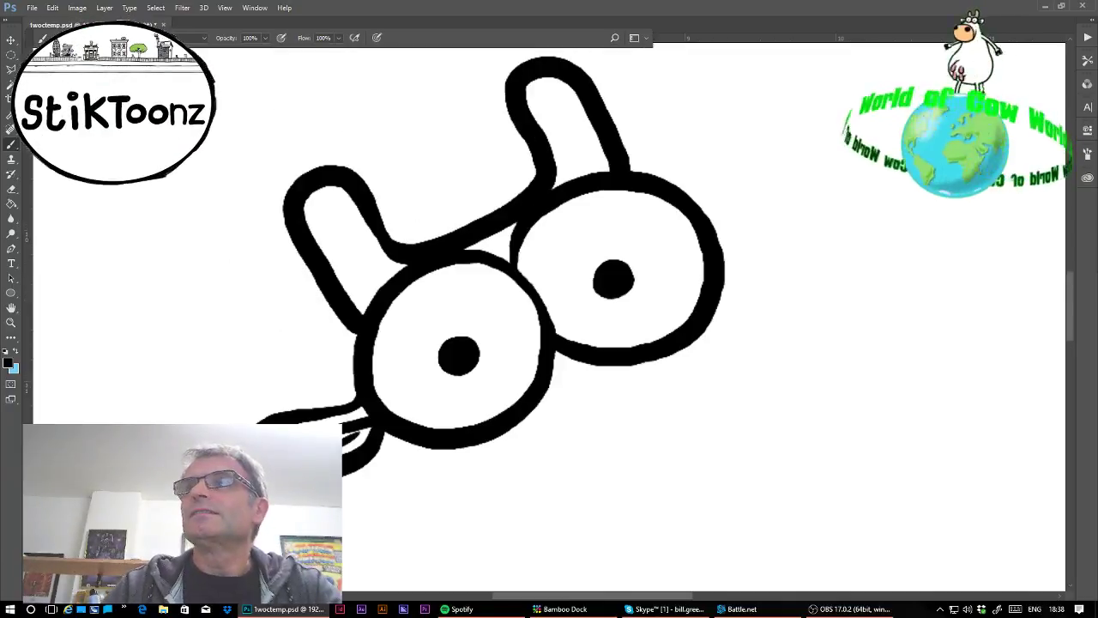
pyautogui.moveTo(693, 218)
pyautogui.mouseDown()
pyautogui.moveTo(730, 203)
pyautogui.moveTo(774, 142)
pyautogui.moveTo(821, 153)
pyautogui.moveTo(831, 191)
pyautogui.mouseUp()
pyautogui.hotkey('ctrl', 'z')
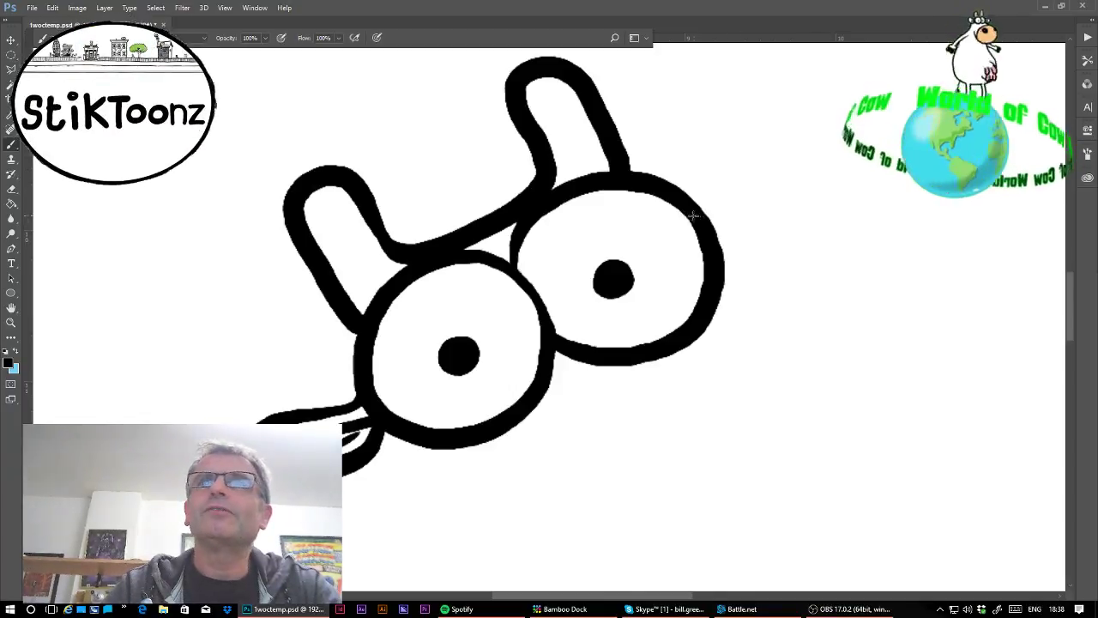
pyautogui.moveTo(693, 217)
pyautogui.mouseDown()
pyautogui.moveTo(734, 189)
pyautogui.moveTo(763, 143)
pyautogui.moveTo(800, 135)
pyautogui.moveTo(826, 199)
pyautogui.moveTo(791, 228)
pyautogui.moveTo(739, 246)
pyautogui.moveTo(723, 236)
pyautogui.moveTo(776, 169)
pyautogui.moveTo(793, 171)
pyautogui.moveTo(779, 197)
pyautogui.mouseUp()
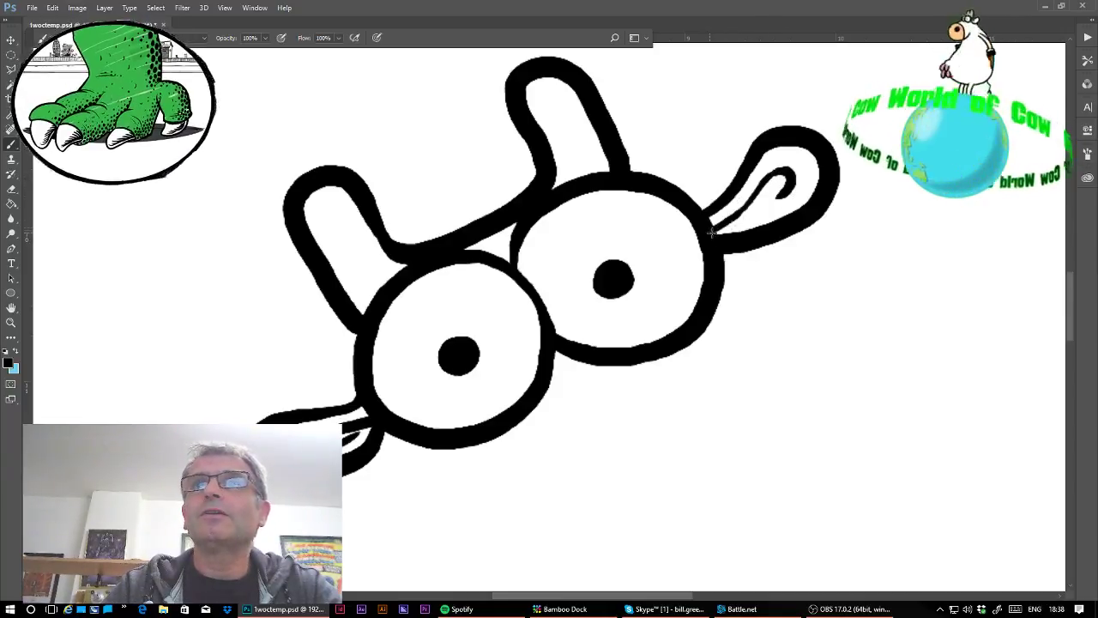
pyautogui.moveTo(717, 230); pyautogui.dragTo(775, 199)
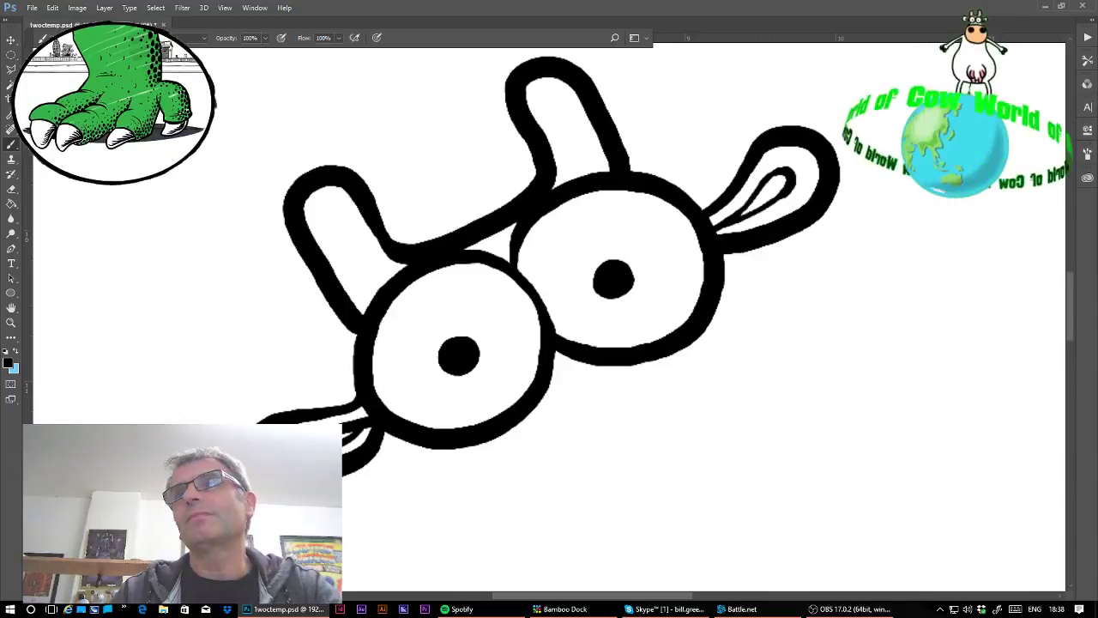
# Draw short face lines below both eyes and a wide arch forming the muzzle's top and upper right side
pyautogui.moveTo(564, 347)
pyautogui.mouseDown()
pyautogui.moveTo(453, 158)
pyautogui.moveTo(421, 191)
pyautogui.mouseUp()
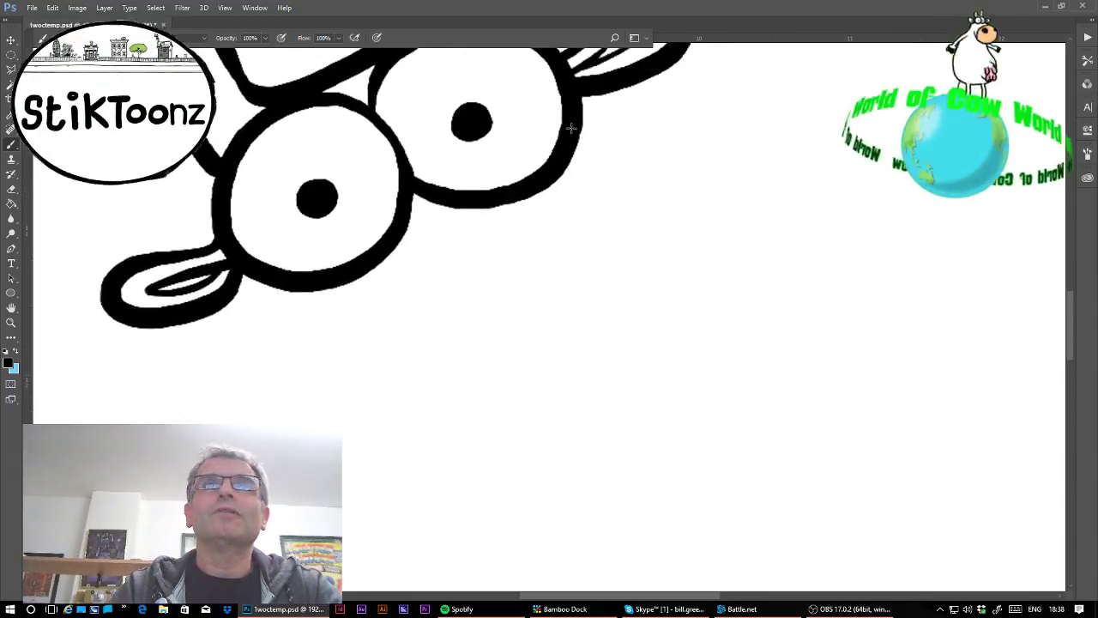
pyautogui.moveTo(570, 128); pyautogui.dragTo(677, 183)
pyautogui.moveTo(300, 281)
pyautogui.mouseDown()
pyautogui.moveTo(305, 393)
pyautogui.moveTo(506, 238)
pyautogui.moveTo(865, 178)
pyautogui.mouseUp()
pyautogui.scroll(-4, 549, 318)
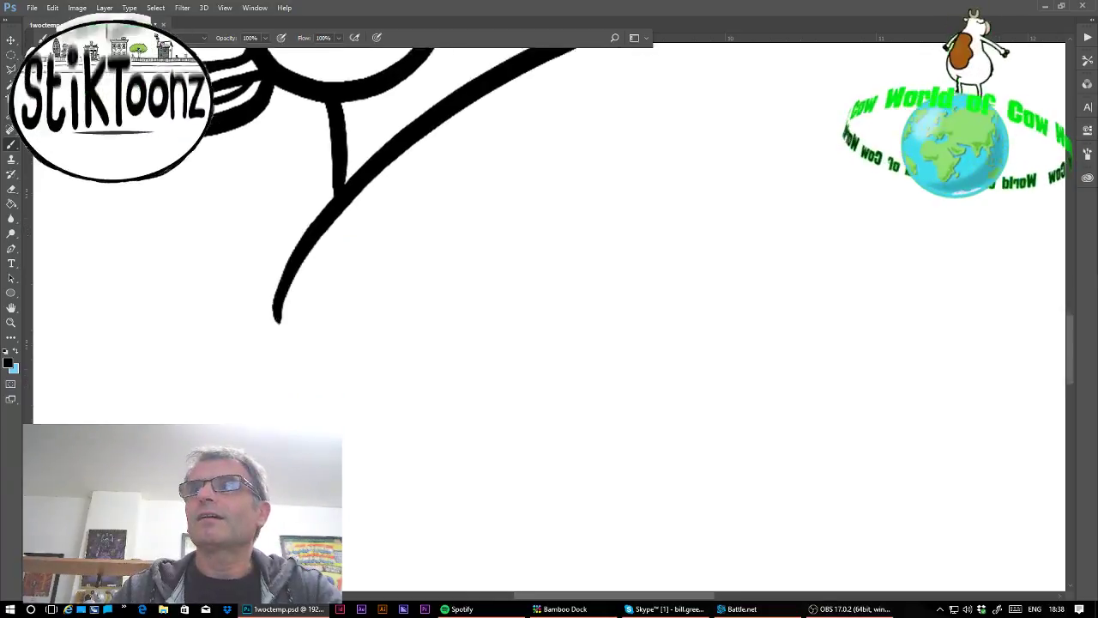
pyautogui.scroll(-4, 549, 317)
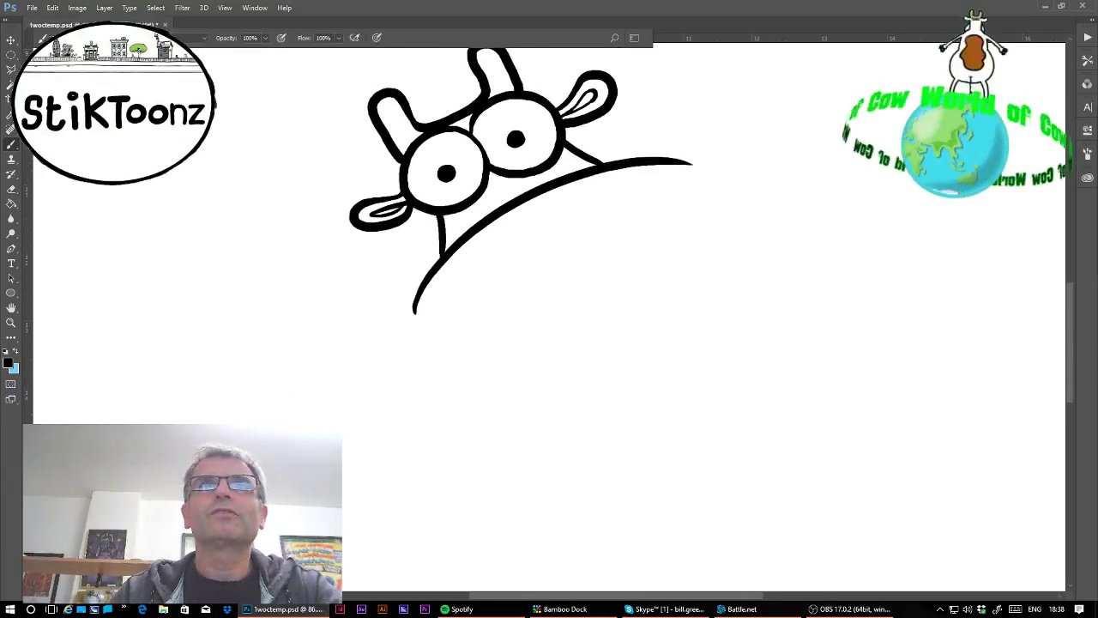
pyautogui.moveTo(662, 161)
pyautogui.mouseDown()
pyautogui.moveTo(768, 257)
pyautogui.moveTo(778, 342)
pyautogui.mouseUp()
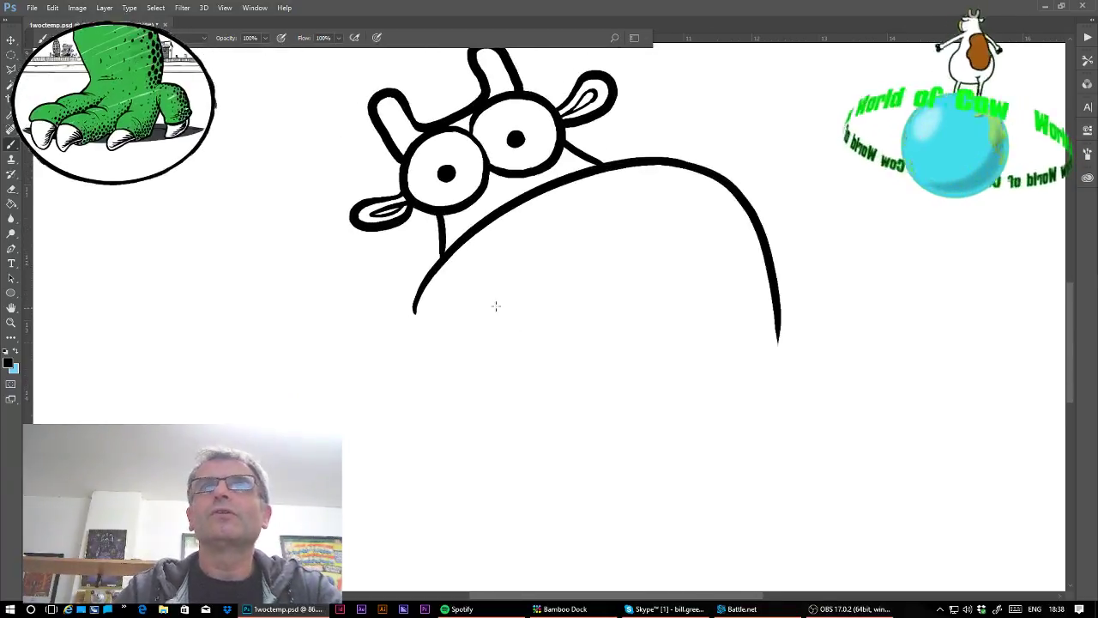
# Draw the muzzle's left side and bottom as one smooth curve, retrying the stroke as needed
pyautogui.moveTo(414, 304); pyautogui.dragTo(567, 471)
pyautogui.hotkey('ctrl', 'z')
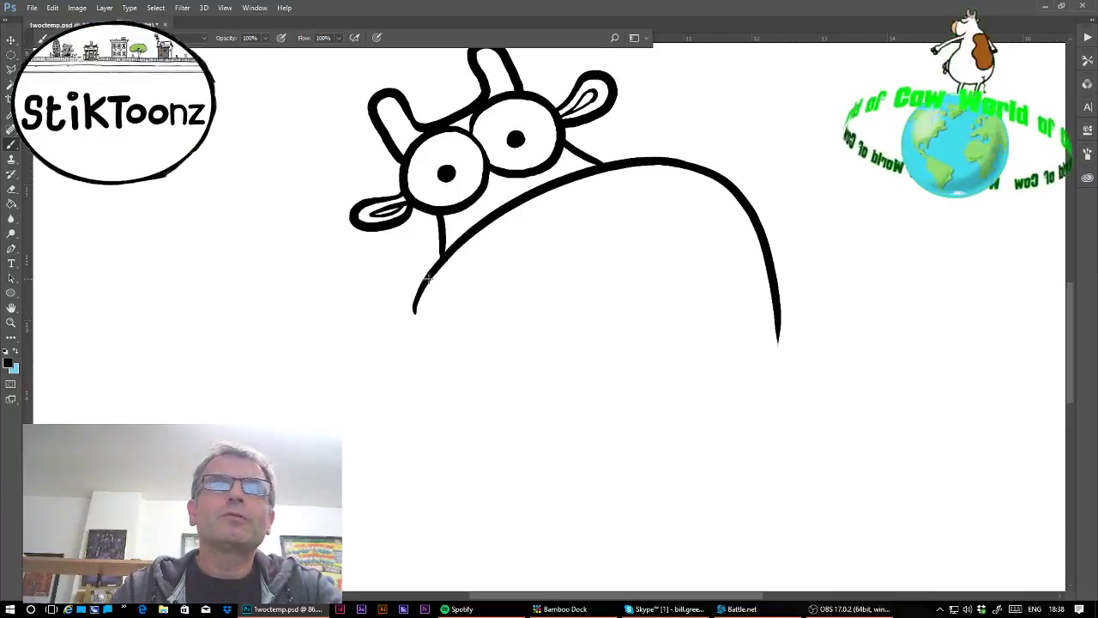
pyautogui.moveTo(416, 298); pyautogui.dragTo(491, 440)
pyautogui.hotkey('ctrl', 'z')
pyautogui.moveTo(421, 285)
pyautogui.mouseDown()
pyautogui.moveTo(534, 481)
pyautogui.moveTo(611, 494)
pyautogui.mouseUp()
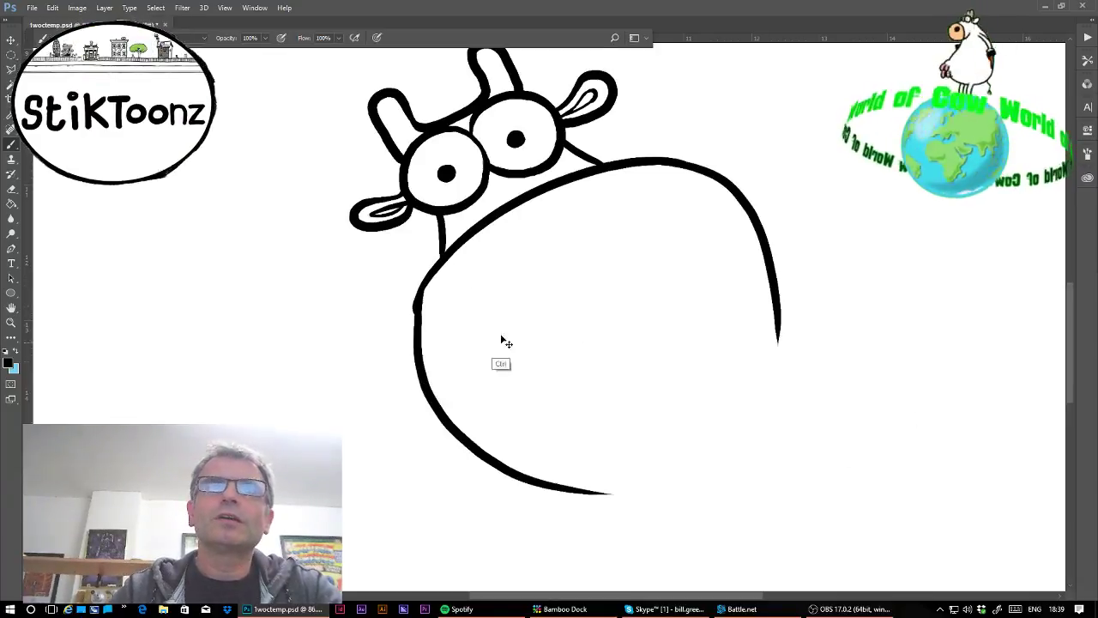
pyautogui.hotkey('ctrl', 'z')
pyautogui.moveTo(424, 281)
pyautogui.mouseDown()
pyautogui.moveTo(444, 416)
pyautogui.moveTo(673, 469)
pyautogui.mouseUp()
pyautogui.hotkey('ctrl', 'z')
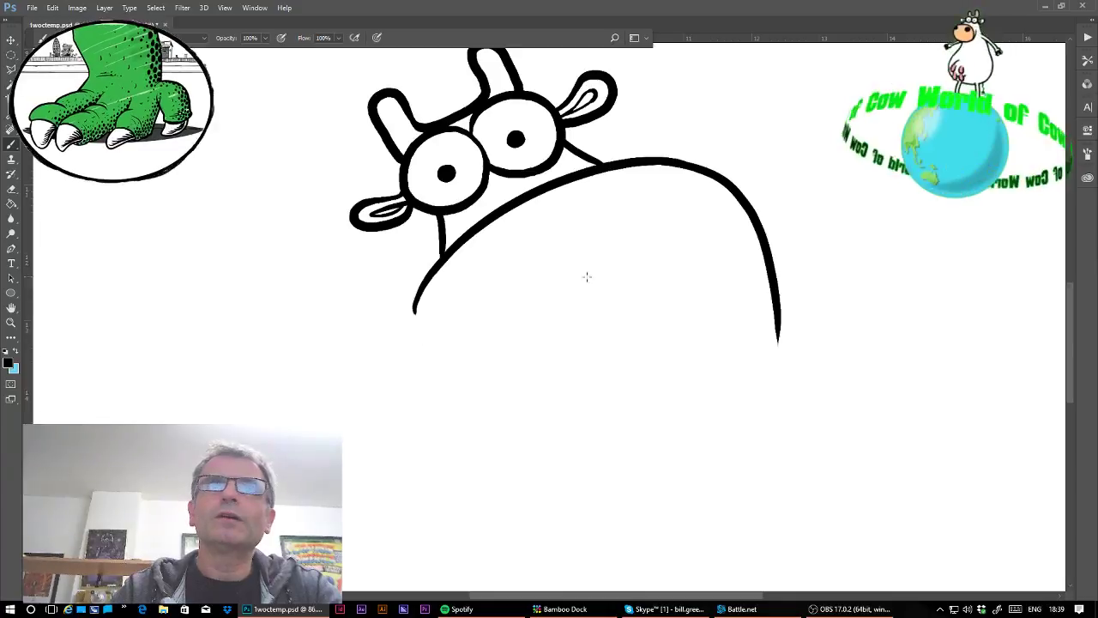
pyautogui.hotkey('ctrl', 'z')
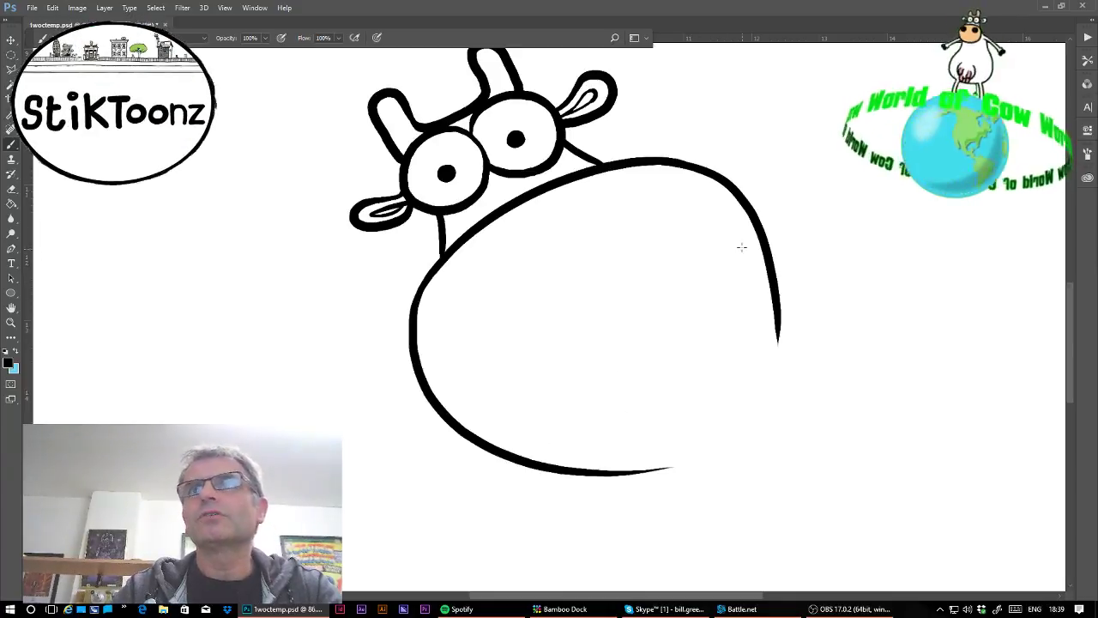
# Close the muzzle outline by painting its lower right side and bridging the gap along the bottom
pyautogui.moveTo(772, 258); pyautogui.dragTo(662, 457)
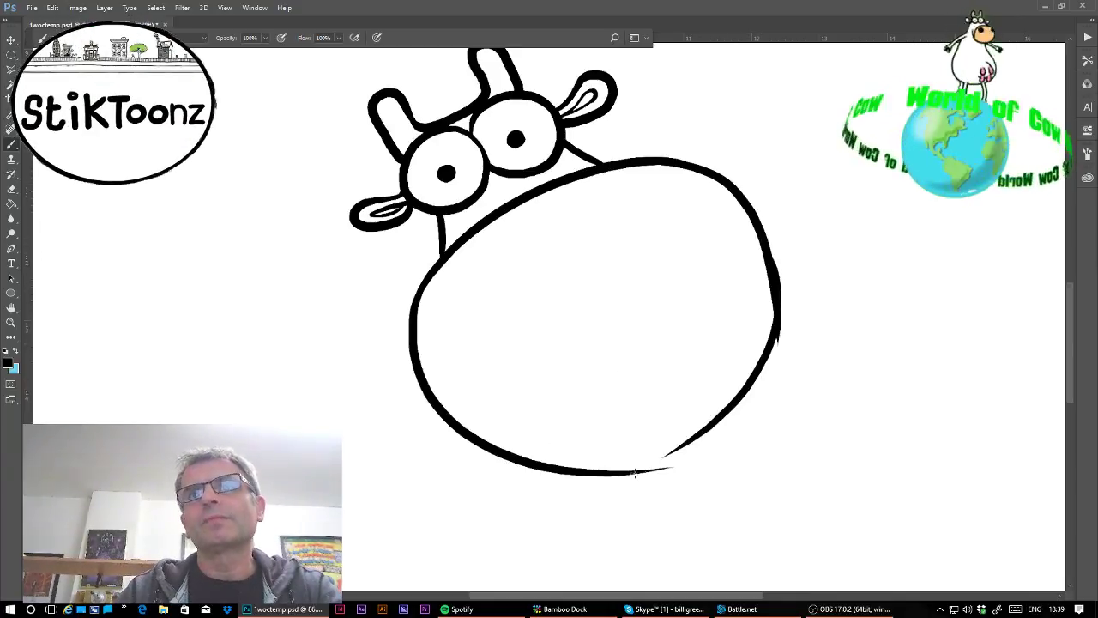
pyautogui.moveTo(541, 468)
pyautogui.mouseDown()
pyautogui.moveTo(694, 435)
pyautogui.moveTo(718, 483)
pyautogui.mouseUp()
pyautogui.press('z')
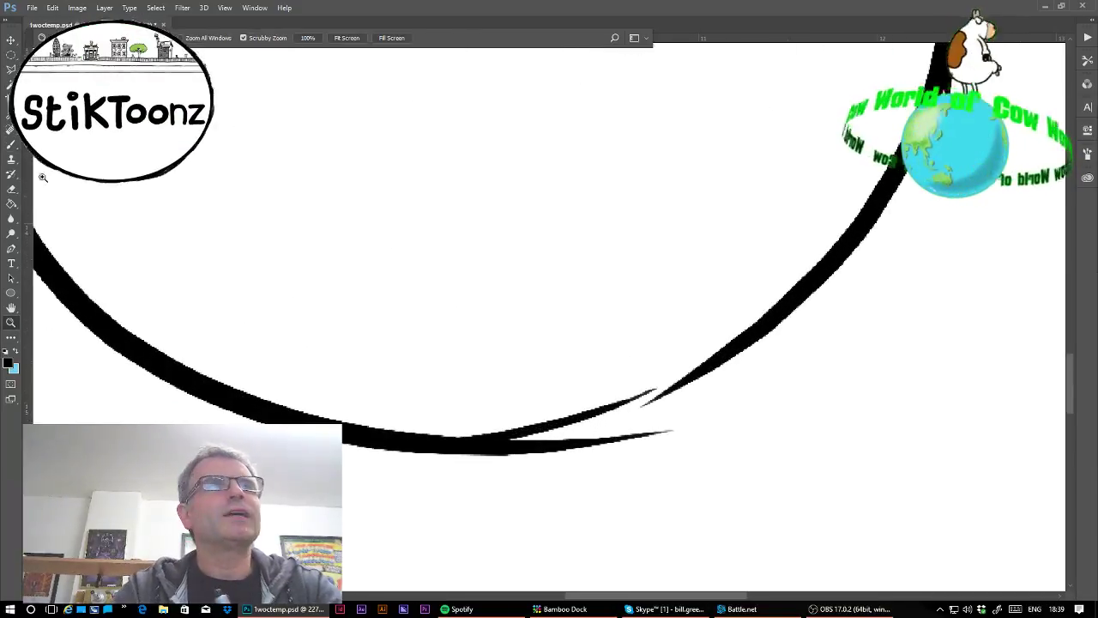
pyautogui.press('b')
pyautogui.moveTo(352, 429); pyautogui.dragTo(808, 256)
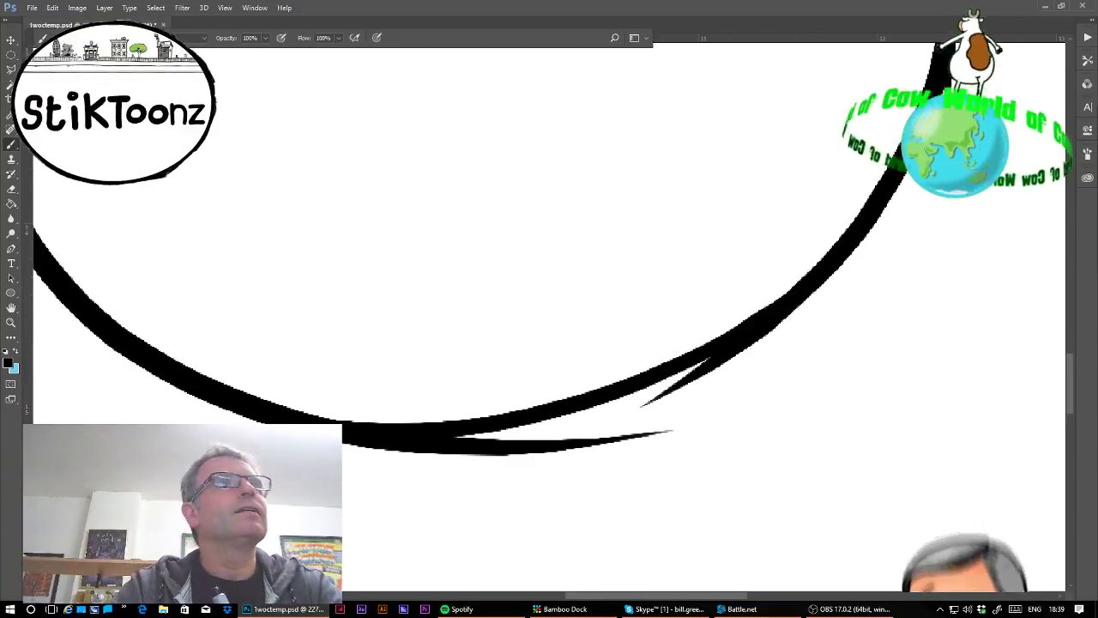
# Lasso the stray stroke ends below the muzzle's bottom edge, delete them and clear the selection
pyautogui.press('l')
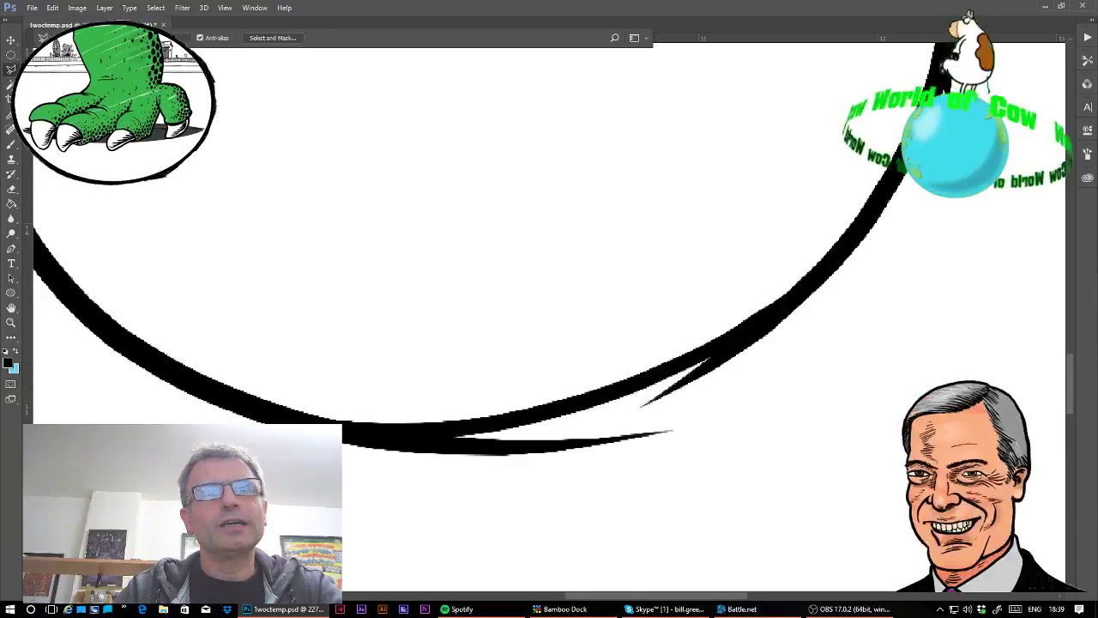
pyautogui.moveTo(441, 440)
pyautogui.mouseDown()
pyautogui.moveTo(611, 412)
pyautogui.moveTo(808, 294)
pyautogui.moveTo(880, 324)
pyautogui.moveTo(455, 557)
pyautogui.moveTo(339, 541)
pyautogui.mouseUp()
pyautogui.press('Delete')
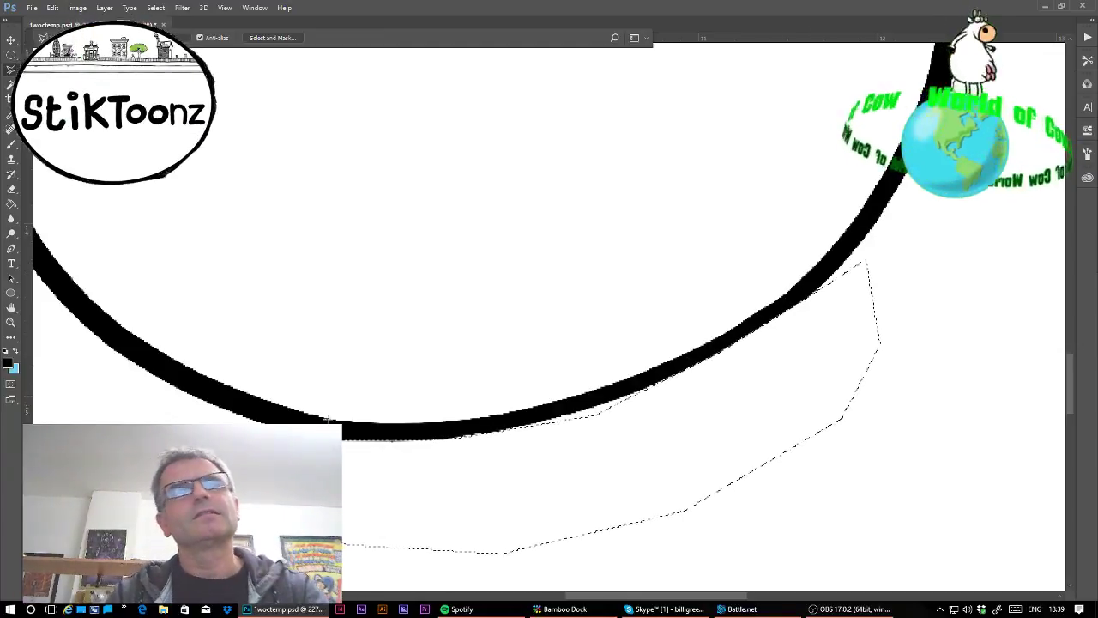
pyautogui.hotkey('ctrl', 'd')
pyautogui.hotkey('ctrl', '-')
pyautogui.hotkey('ctrl', '-')
pyautogui.hotkey('ctrl', '-')
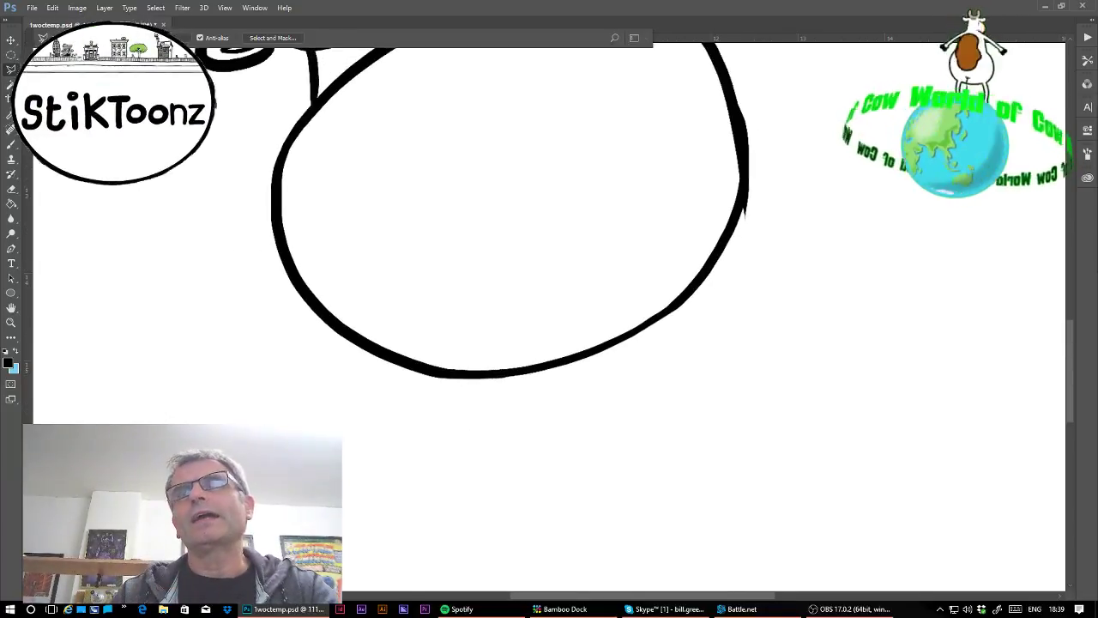
# Lasso the bump and spike on the outside of the muzzle's right edge, delete them and deselect
pyautogui.moveTo(454, 240); pyautogui.dragTo(339, 369)
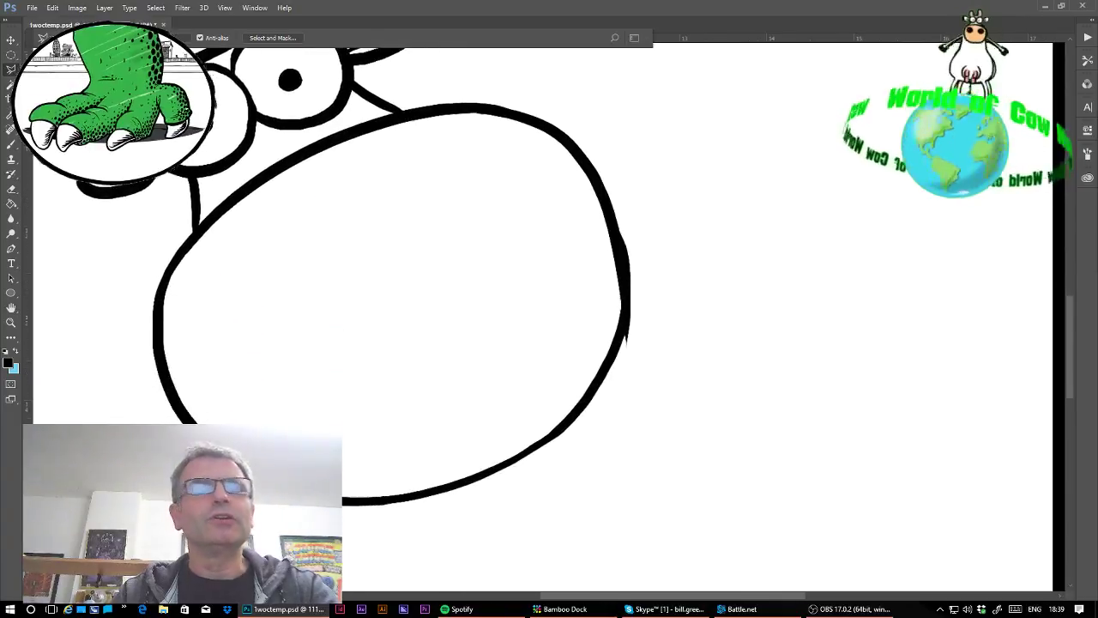
pyautogui.click(11, 323)
pyautogui.moveTo(608, 262); pyautogui.dragTo(656, 244)
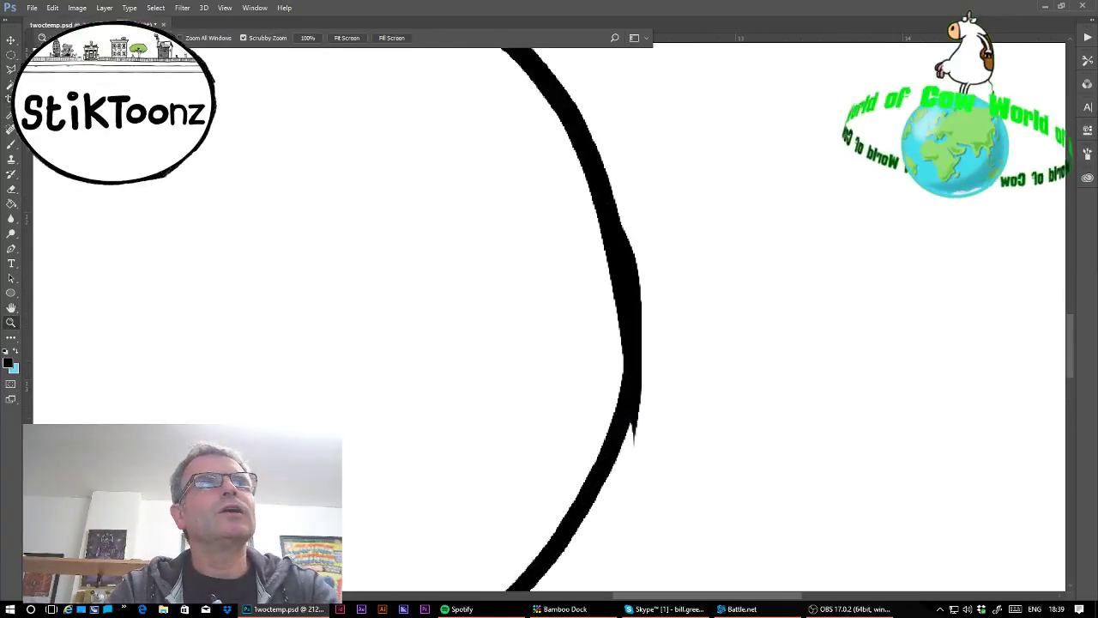
pyautogui.press('l')
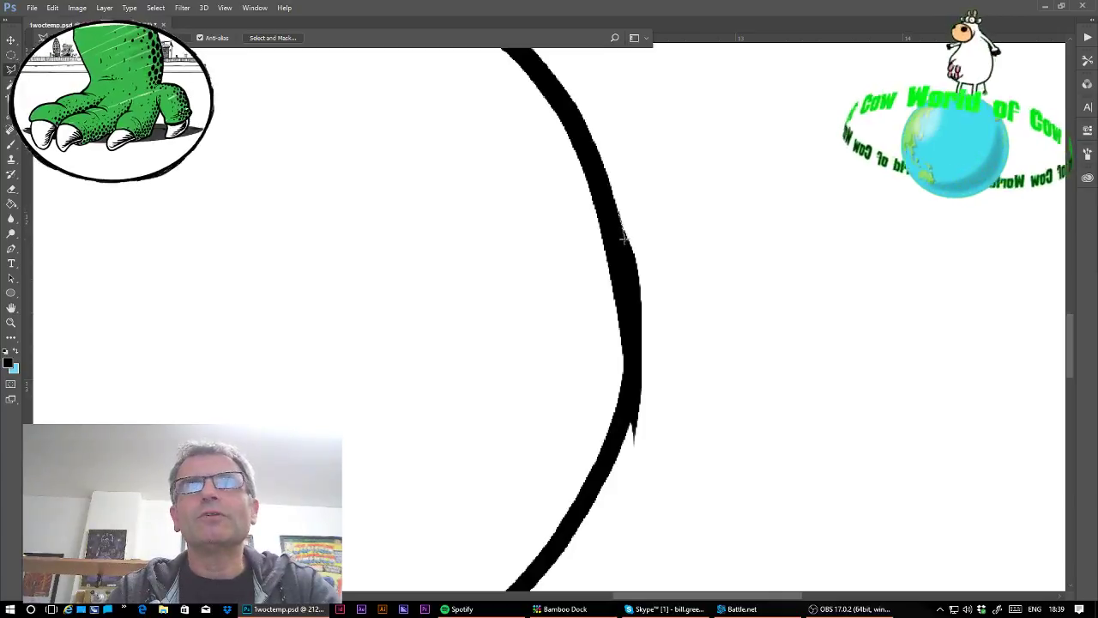
pyautogui.moveTo(632, 302)
pyautogui.mouseDown()
pyautogui.moveTo(626, 454)
pyautogui.moveTo(690, 418)
pyautogui.moveTo(700, 208)
pyautogui.moveTo(621, 212)
pyautogui.mouseUp()
pyautogui.press('Delete')
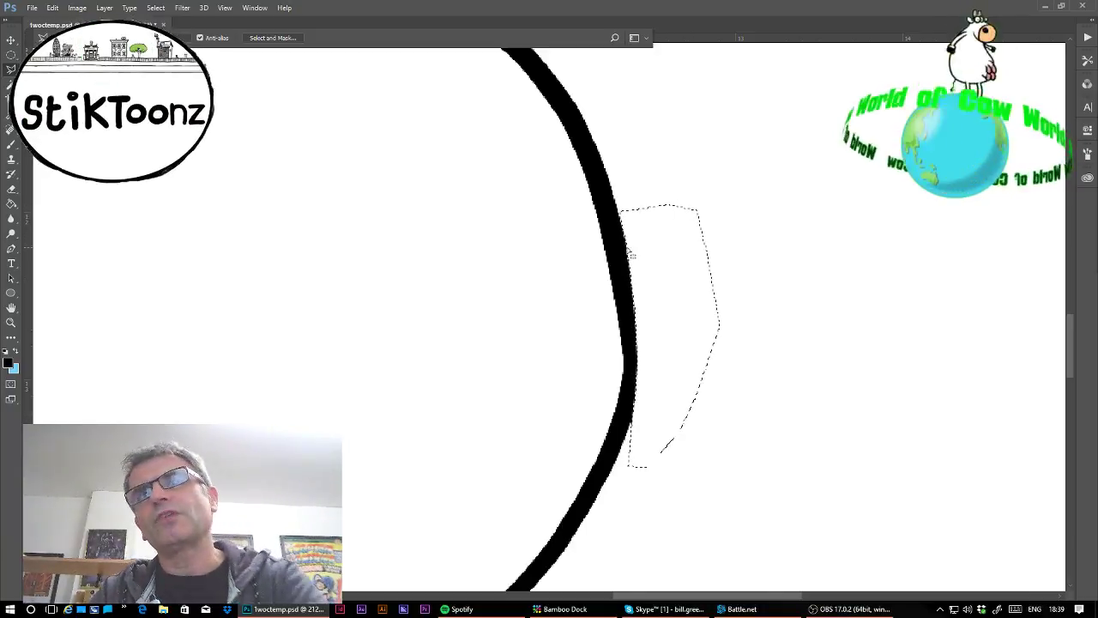
pyautogui.hotkey('ctrl', 'd')
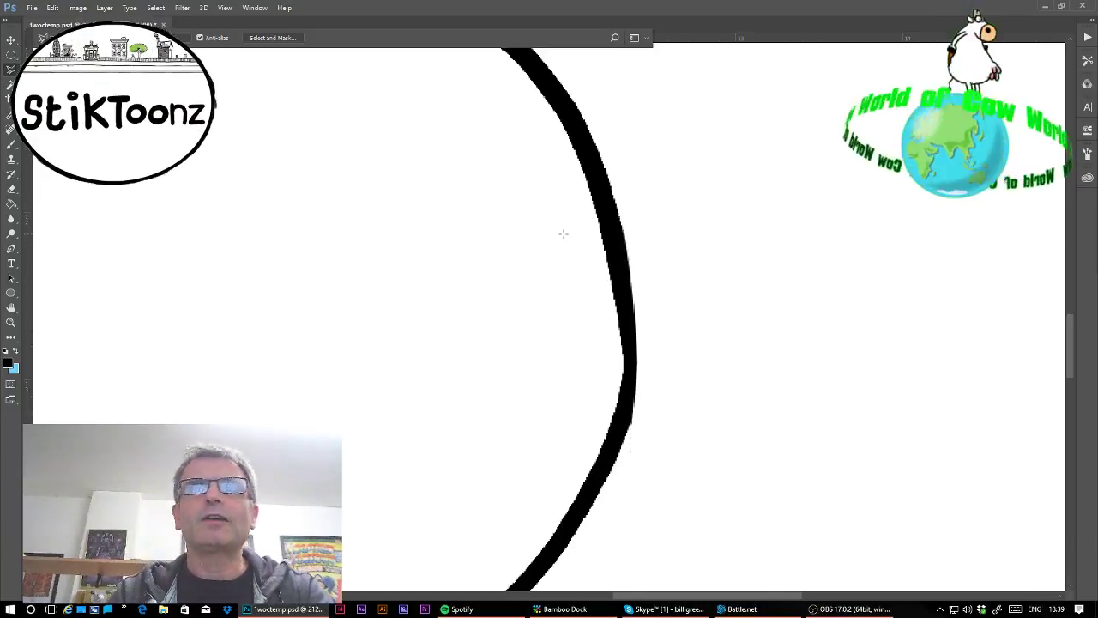
# Smooth the muzzle's right edge with small brush touch-ups and the Eraser
pyautogui.click(19, 145)
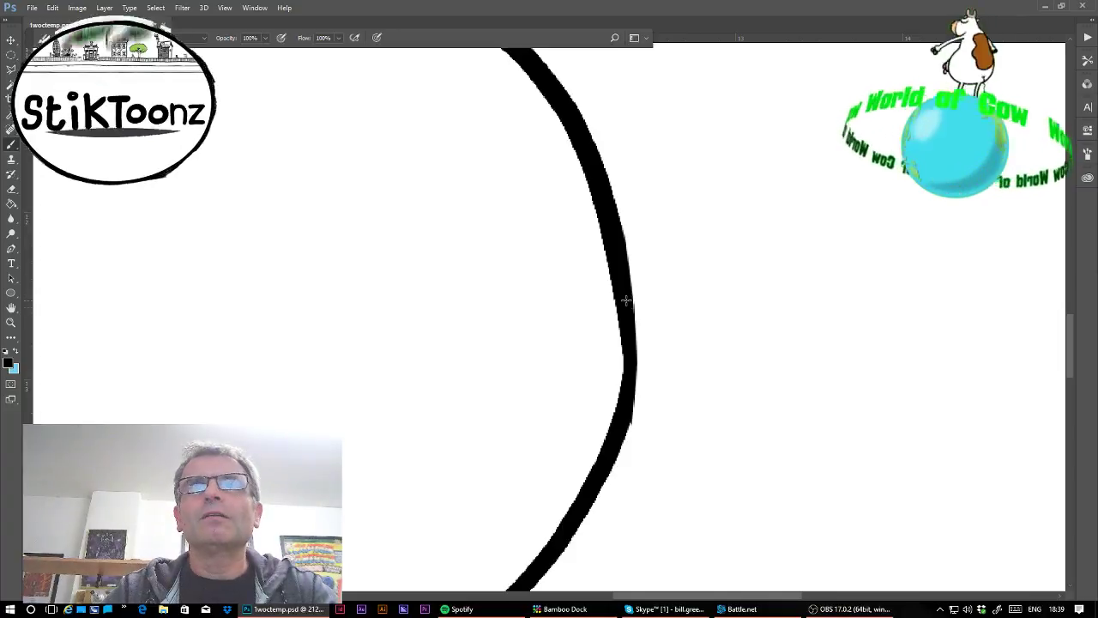
pyautogui.moveTo(627, 300); pyautogui.dragTo(634, 359)
pyautogui.hotkey('ctrl', 'z')
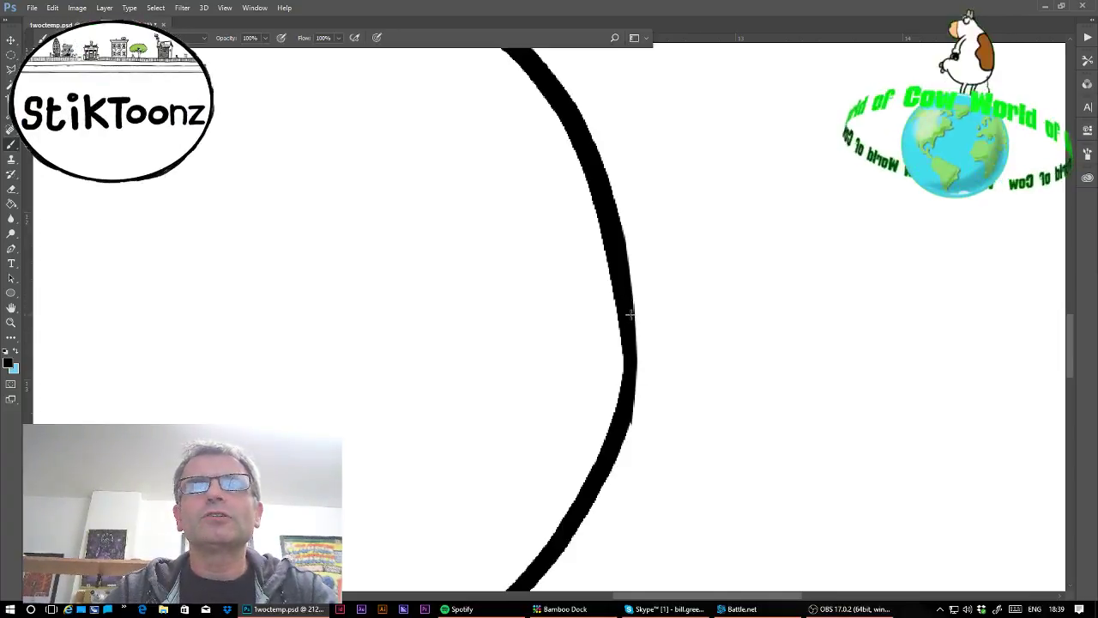
pyautogui.moveTo(629, 315); pyautogui.dragTo(632, 372)
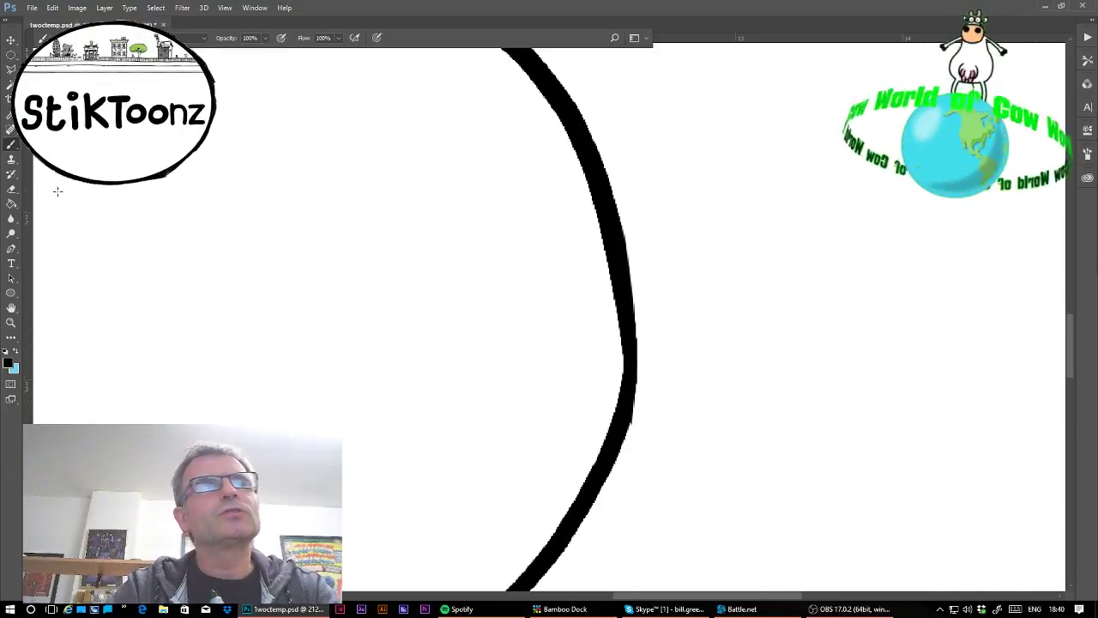
pyautogui.click(12, 189)
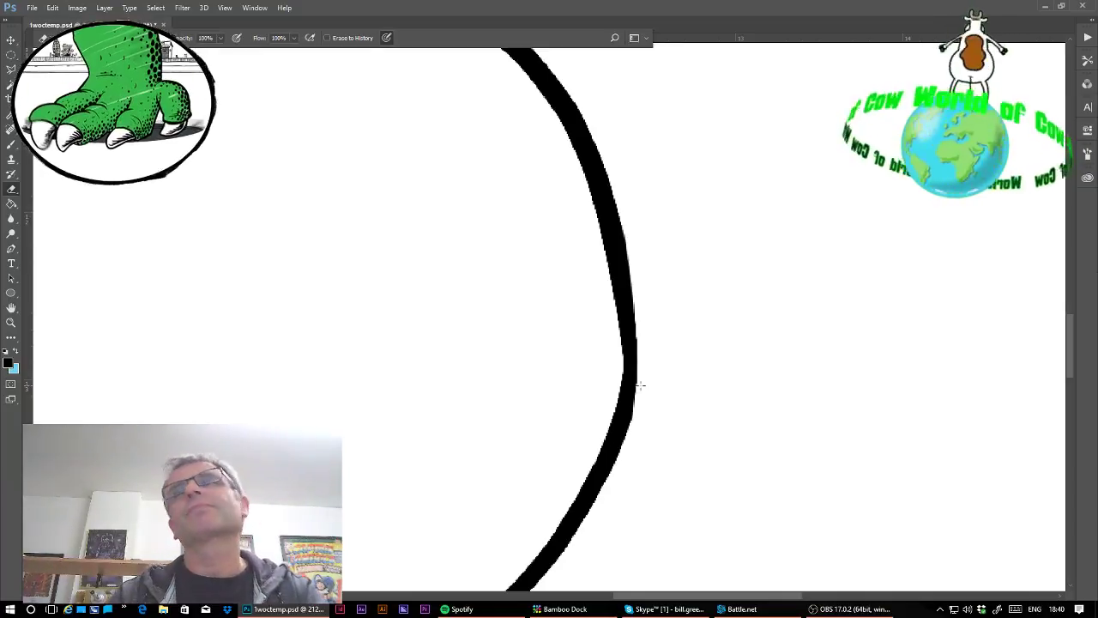
pyautogui.hotkey('ctrl', '-')
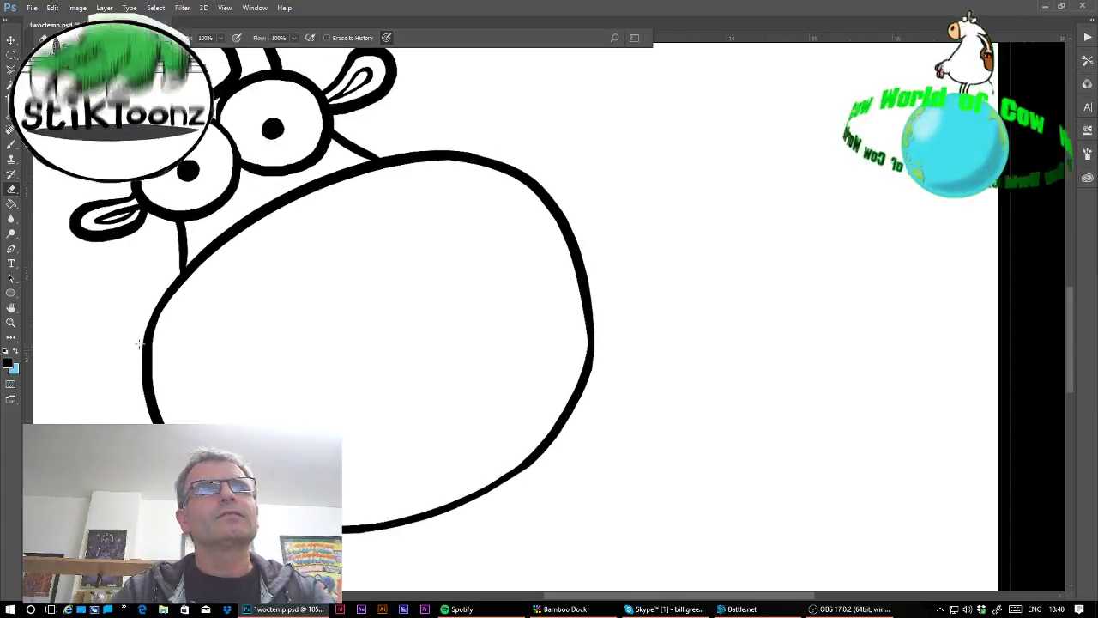
# Draw a round nostril outline with the Brush in the lower left part of the muzzle
pyautogui.click(11, 324)
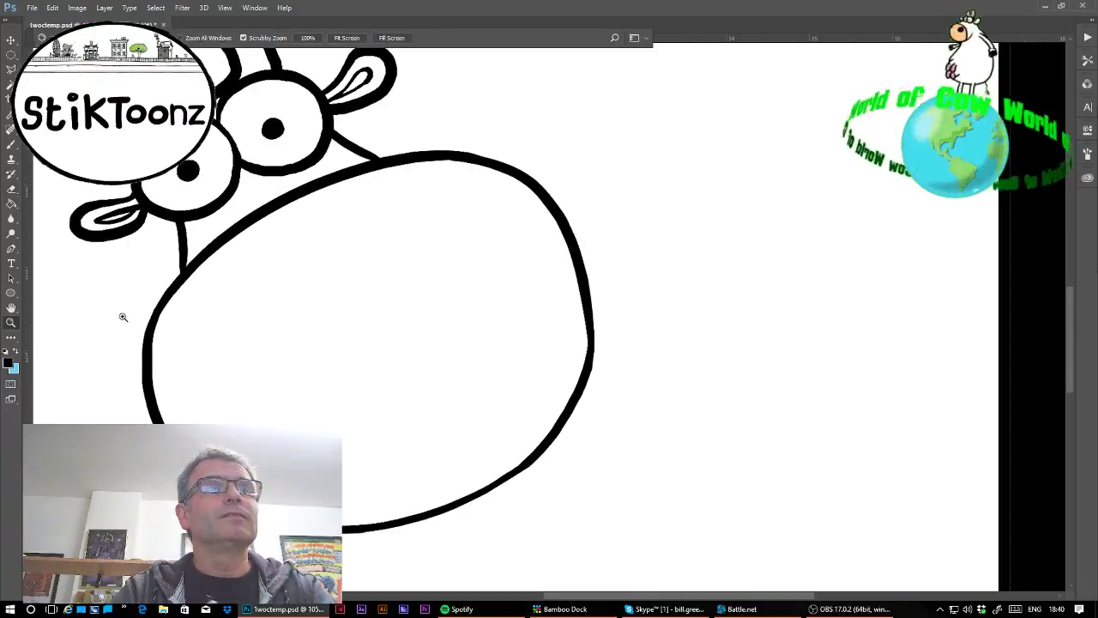
pyautogui.click(314, 317)
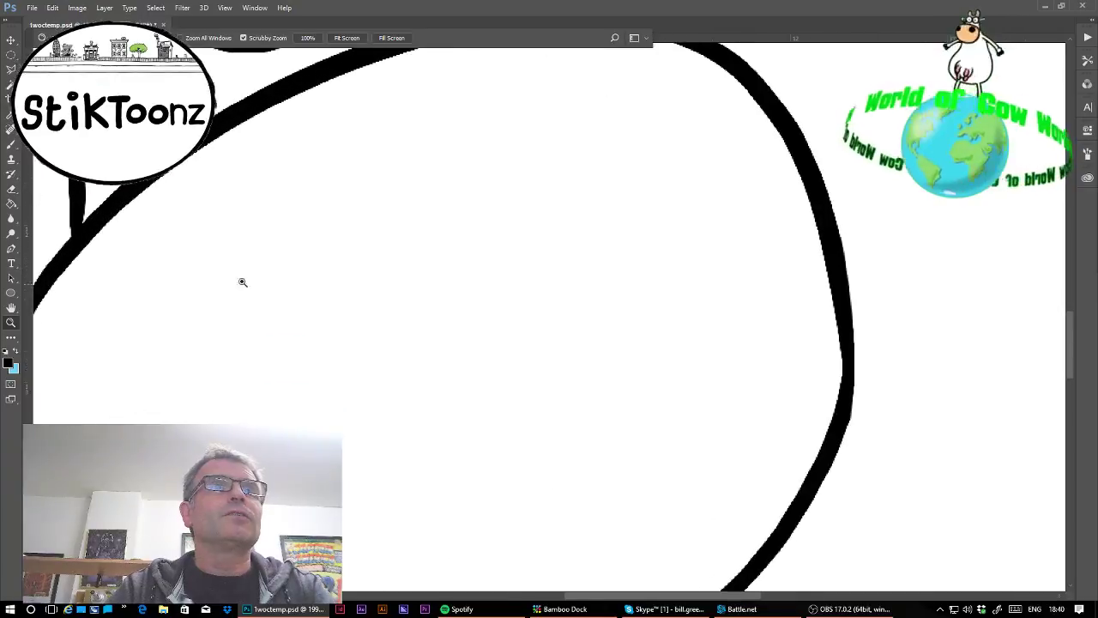
pyautogui.click(11, 144)
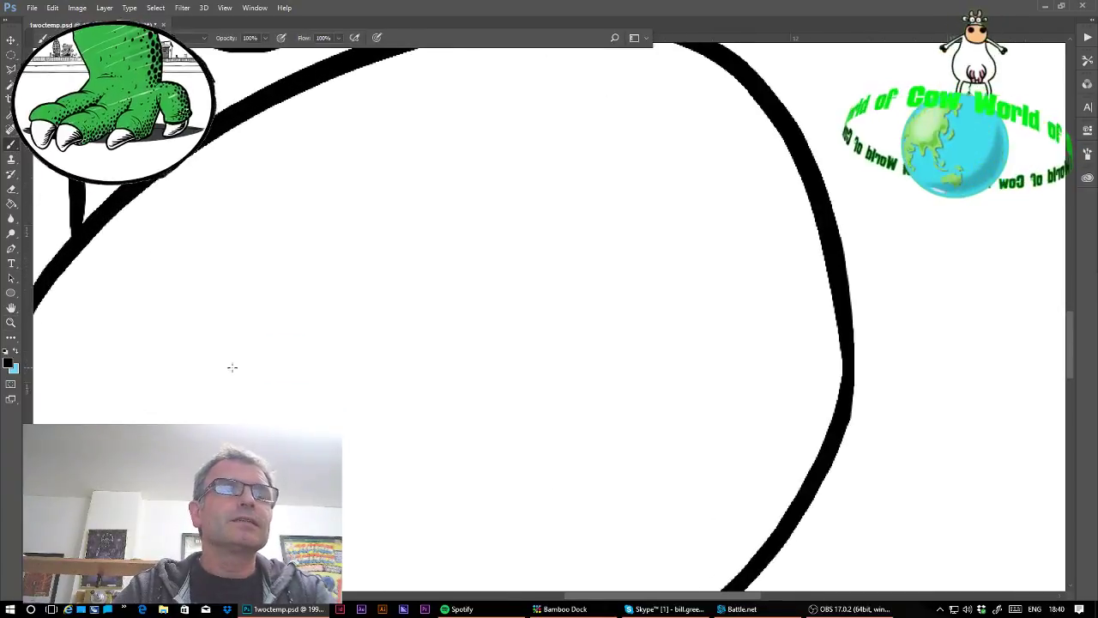
pyautogui.moveTo(239, 363)
pyautogui.mouseDown()
pyautogui.moveTo(168, 347)
pyautogui.moveTo(122, 361)
pyautogui.moveTo(100, 385)
pyautogui.moveTo(93, 419)
pyautogui.mouseUp()
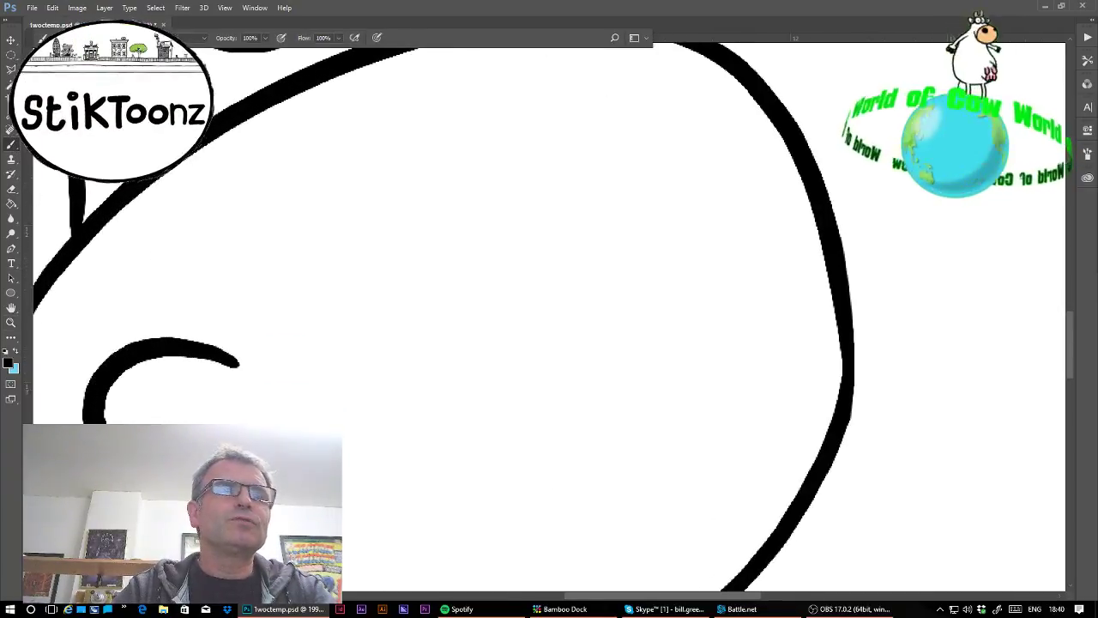
pyautogui.moveTo(259, 419)
pyautogui.mouseDown()
pyautogui.moveTo(237, 373)
pyautogui.moveTo(204, 351)
pyautogui.mouseUp()
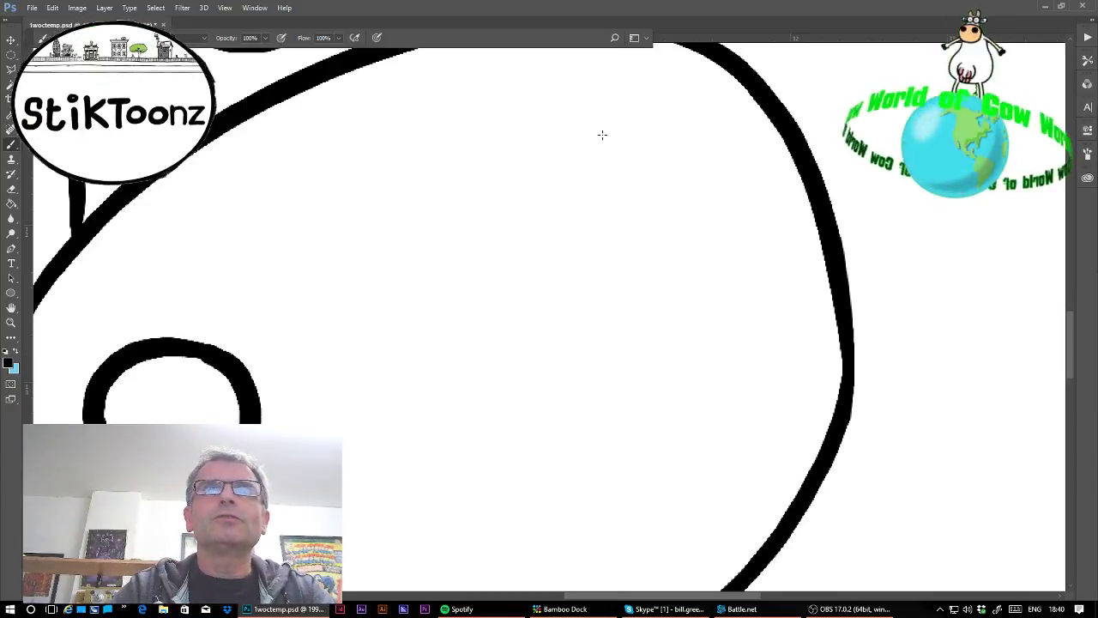
# Try to draw a second round nostril freehand in the upper right part of the muzzle
pyautogui.moveTo(602, 134); pyautogui.dragTo(558, 148)
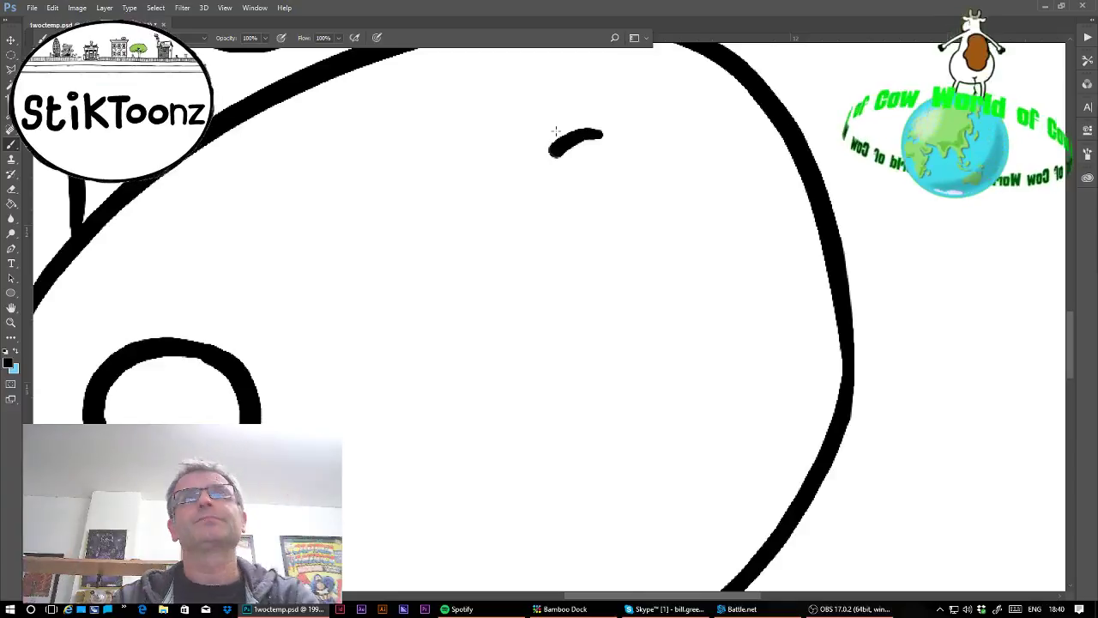
pyautogui.moveTo(579, 135); pyautogui.dragTo(535, 192)
pyautogui.hotkey('ctrl', 'z')
pyautogui.moveTo(567, 141); pyautogui.dragTo(537, 186)
pyautogui.hotkey('ctrl', 'z')
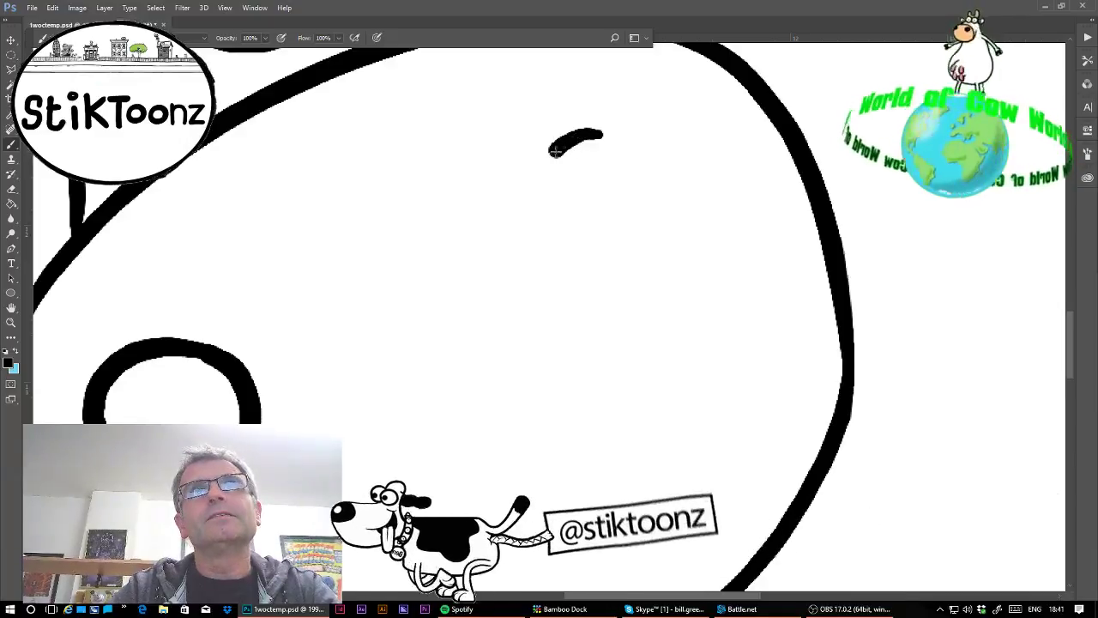
pyautogui.moveTo(566, 139); pyautogui.dragTo(544, 170)
pyautogui.hotkey('ctrl', 'z')
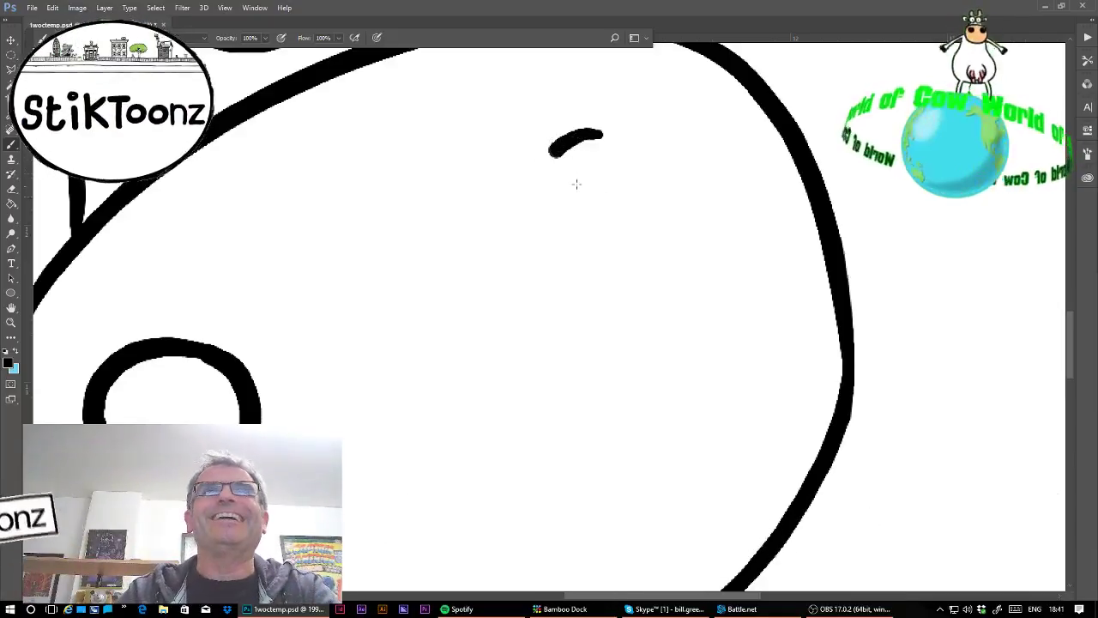
pyautogui.moveTo(565, 142)
pyautogui.mouseDown()
pyautogui.moveTo(543, 169)
pyautogui.moveTo(541, 224)
pyautogui.moveTo(565, 250)
pyautogui.moveTo(599, 254)
pyautogui.moveTo(632, 229)
pyautogui.moveTo(646, 188)
pyautogui.moveTo(632, 156)
pyautogui.moveTo(602, 139)
pyautogui.moveTo(575, 146)
pyautogui.mouseUp()
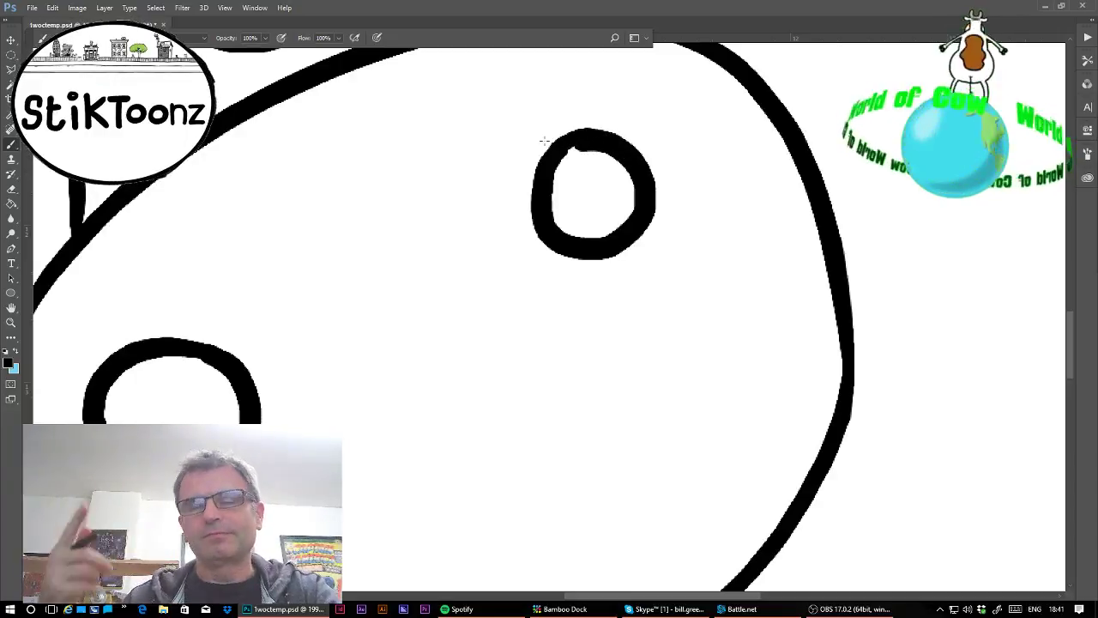
pyautogui.hotkey('ctrl', 'z')
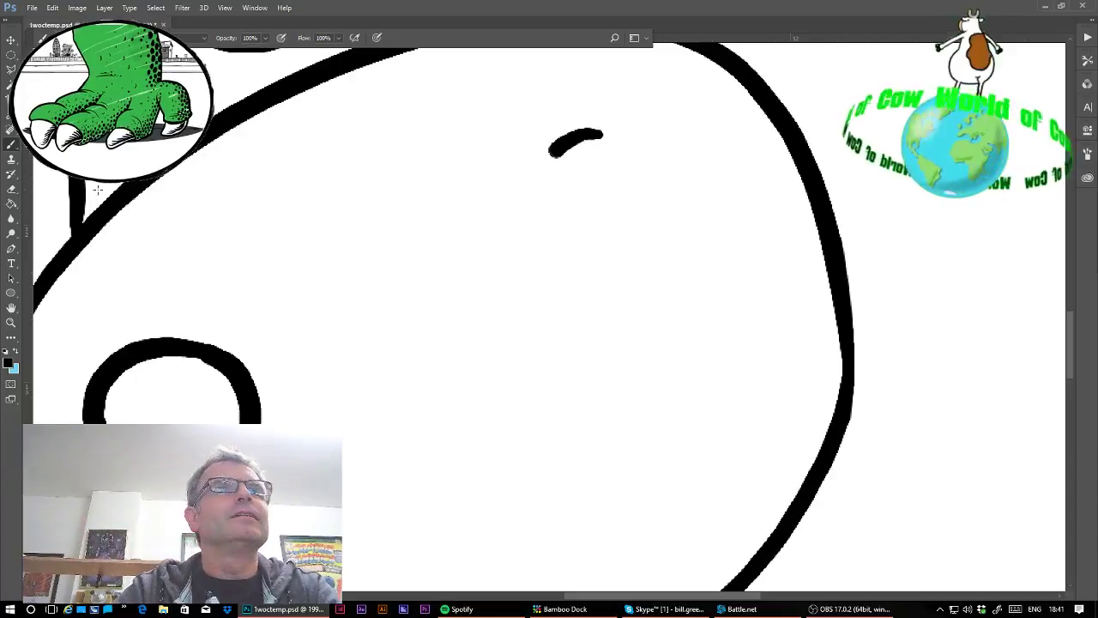
# Duplicate the finished nostril using an elliptical selection, flip the copy horizontally and move it to the muzzle's upper right
pyautogui.click(11, 54)
pyautogui.moveTo(72, 310)
pyautogui.mouseDown()
pyautogui.moveTo(369, 505)
pyautogui.moveTo(328, 562)
pyautogui.mouseUp()
pyautogui.hotkey('ctrl', 'v')
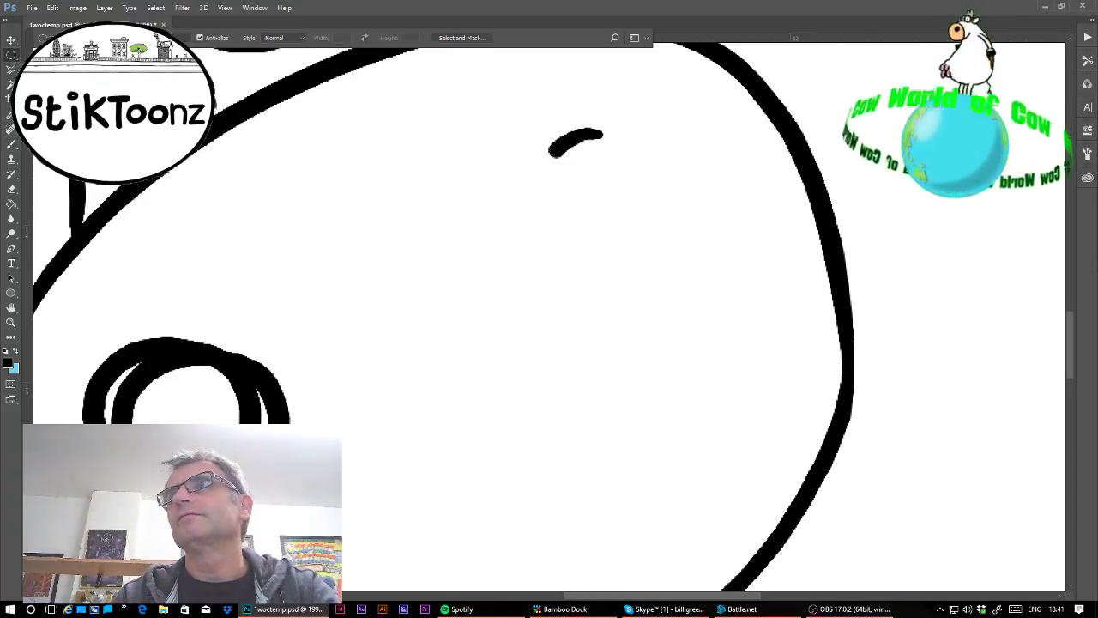
pyautogui.scroll(-5, 549, 316)
pyautogui.scroll(1, 549, 317)
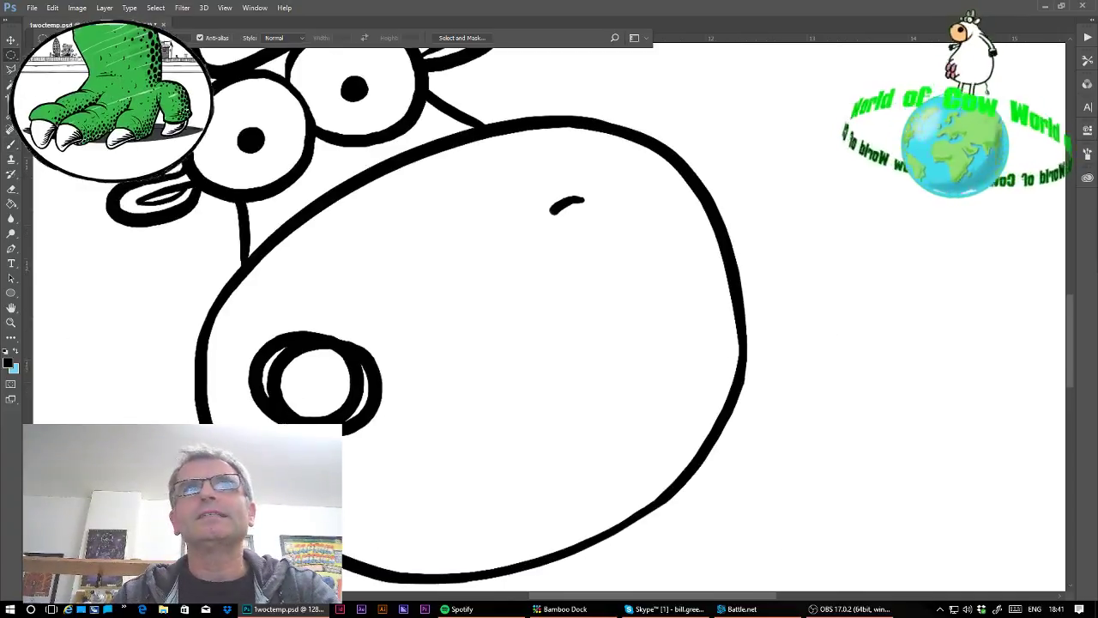
pyautogui.click(53, 9)
pyautogui.moveTo(85, 254)
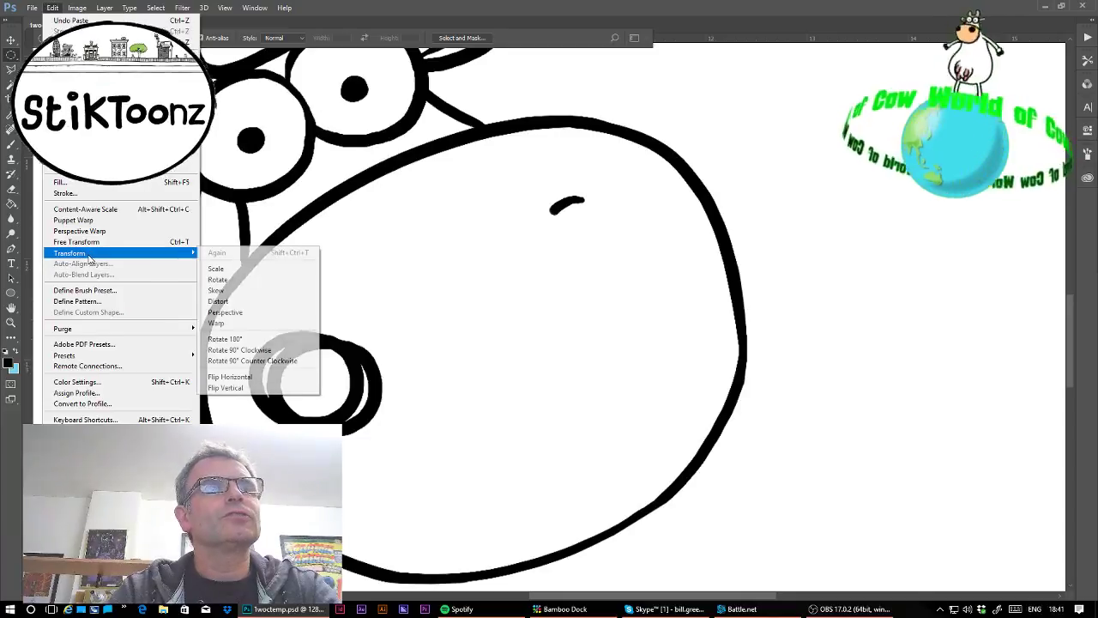
pyautogui.click(247, 377)
pyautogui.moveTo(356, 425); pyautogui.dragTo(629, 263)
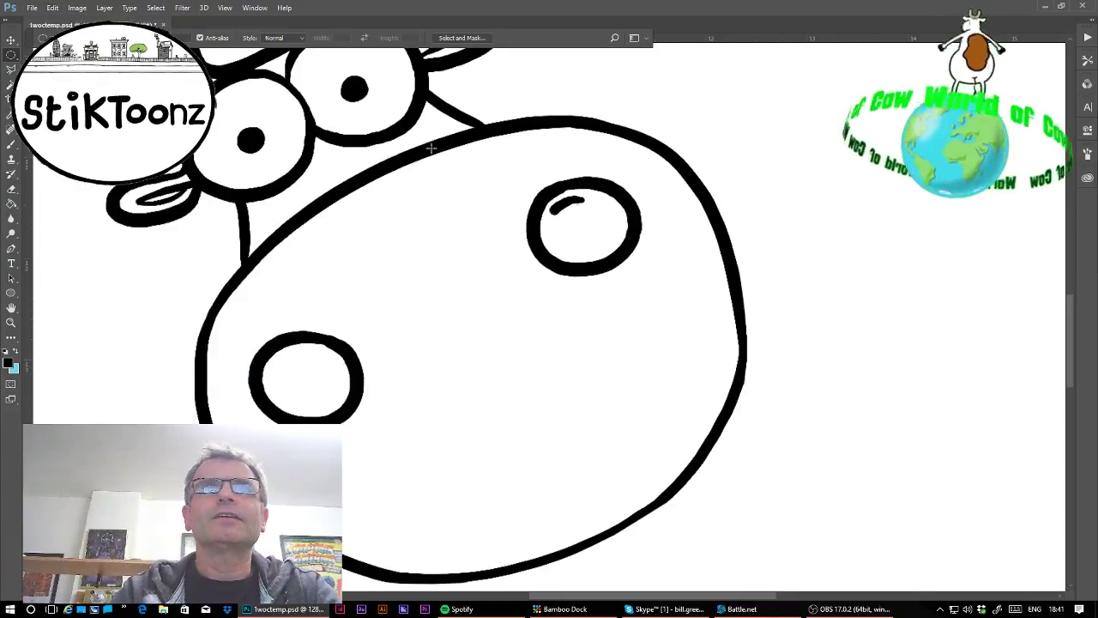
# Rotate the copied nostril about 62° counterclockwise and nudge it slightly downward
pyautogui.click(53, 9)
pyautogui.click(85, 244)
pyautogui.moveTo(678, 185); pyautogui.dragTo(602, 117)
pyautogui.moveTo(602, 210); pyautogui.dragTo(604, 216)
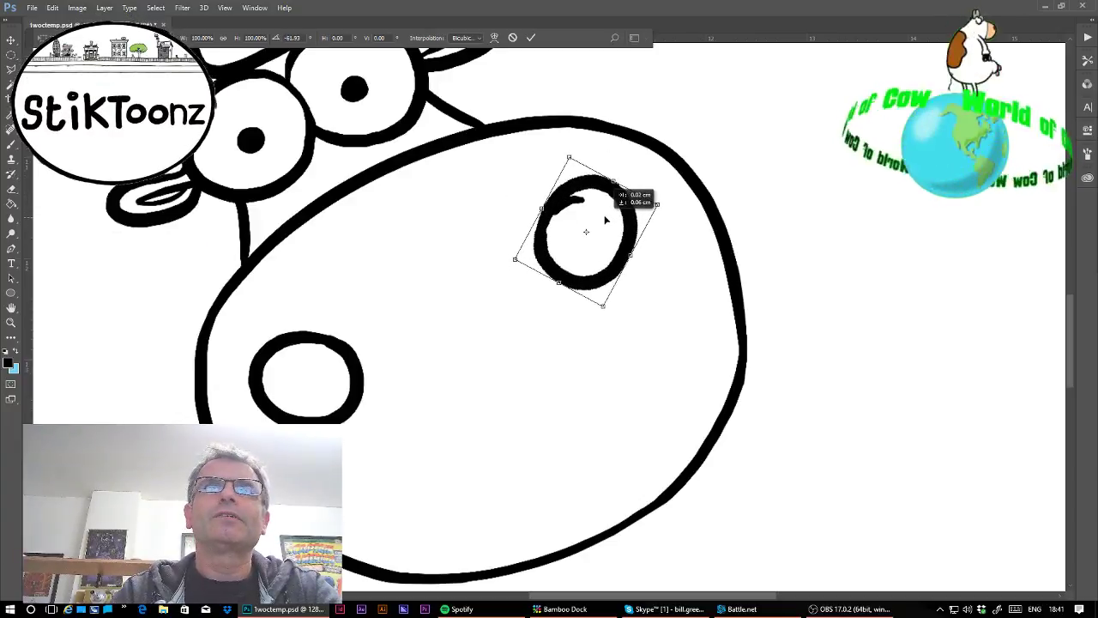
pyautogui.press('Return')
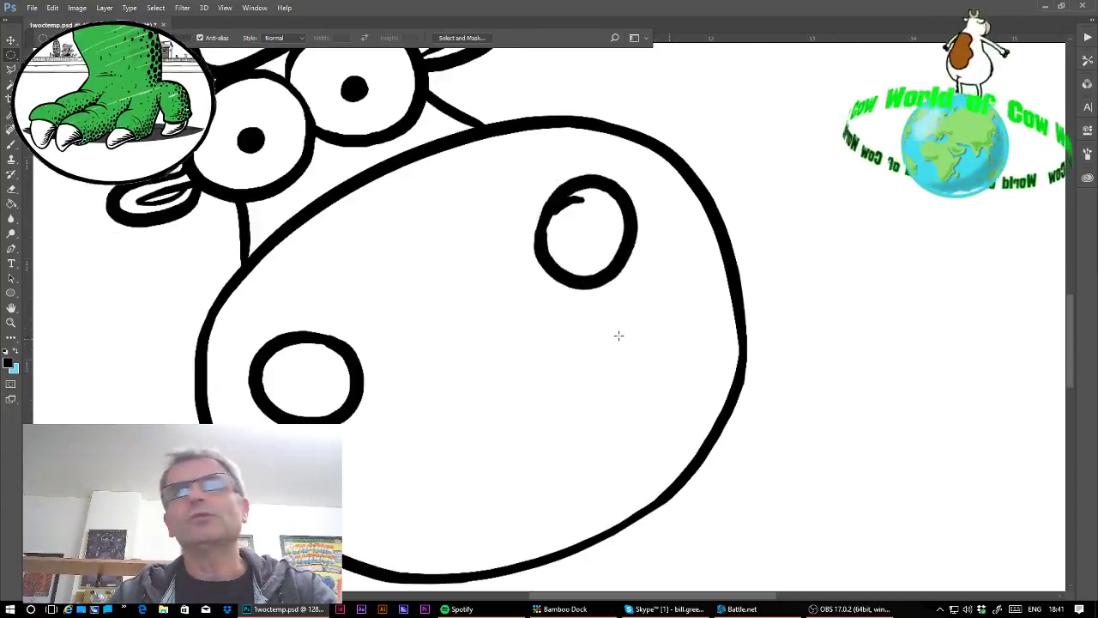
# Paint both nostrils black inside, leaving a white crescent along each one's lower or right inner edge
pyautogui.click(11, 144)
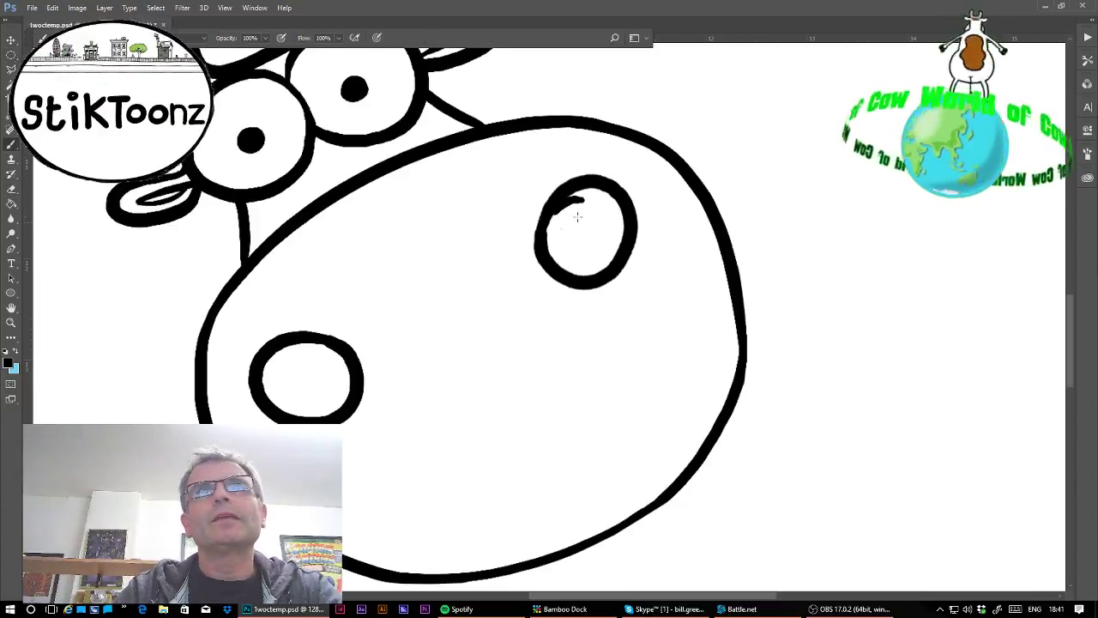
pyautogui.moveTo(578, 216)
pyautogui.mouseDown()
pyautogui.moveTo(570, 225)
pyautogui.moveTo(596, 194)
pyautogui.moveTo(602, 242)
pyautogui.moveTo(573, 265)
pyautogui.moveTo(592, 224)
pyautogui.moveTo(551, 225)
pyautogui.moveTo(567, 247)
pyautogui.mouseUp()
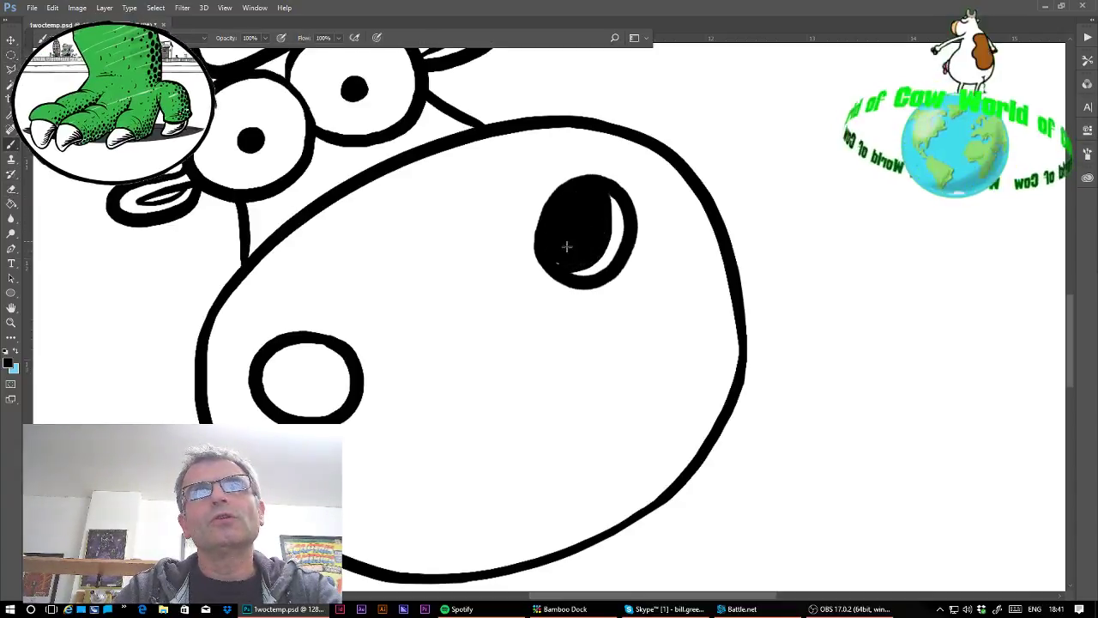
pyautogui.moveTo(271, 359)
pyautogui.mouseDown()
pyautogui.moveTo(269, 385)
pyautogui.moveTo(327, 395)
pyautogui.moveTo(341, 360)
pyautogui.moveTo(302, 350)
pyautogui.moveTo(277, 368)
pyautogui.moveTo(300, 365)
pyautogui.moveTo(316, 383)
pyautogui.moveTo(331, 372)
pyautogui.mouseUp()
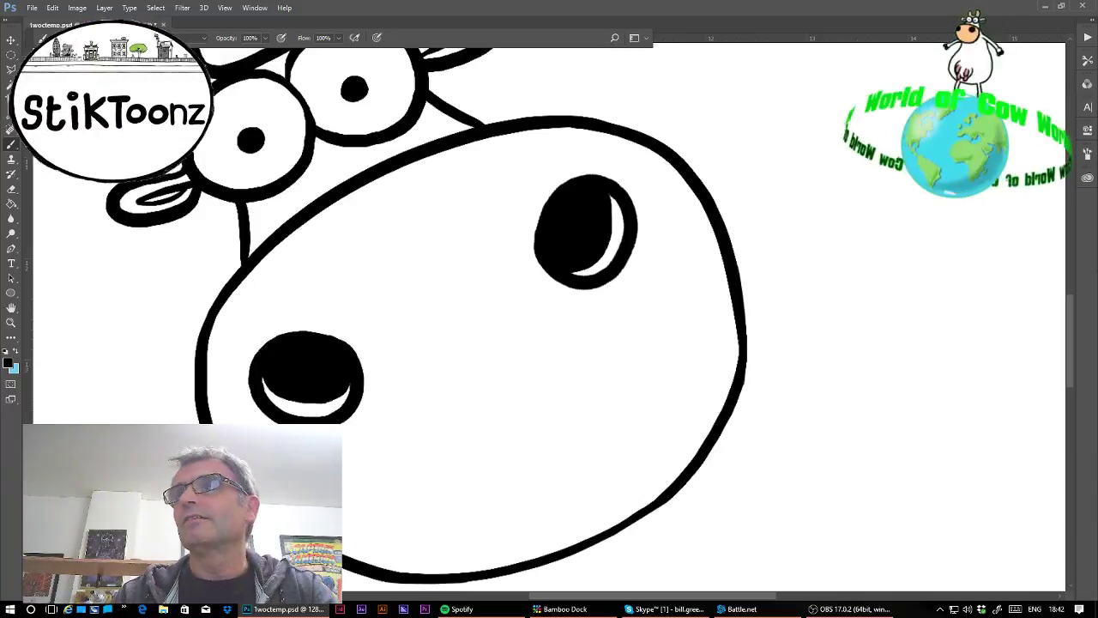
pyautogui.scroll(-5, 550, 322)
pyautogui.scroll(4, 542, 313)
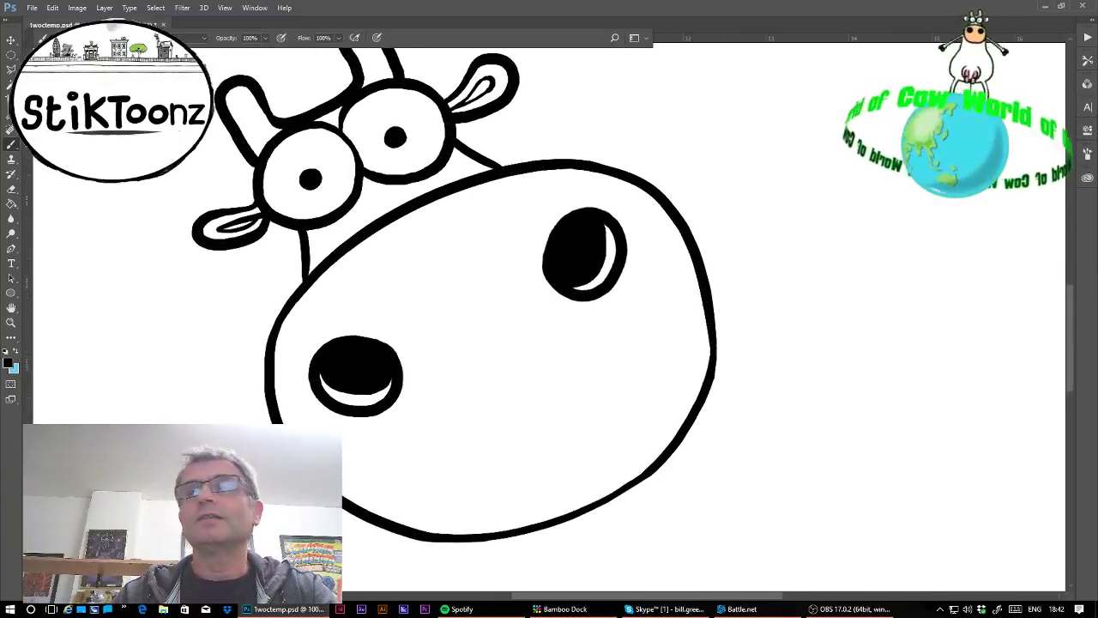
pyautogui.click(11, 323)
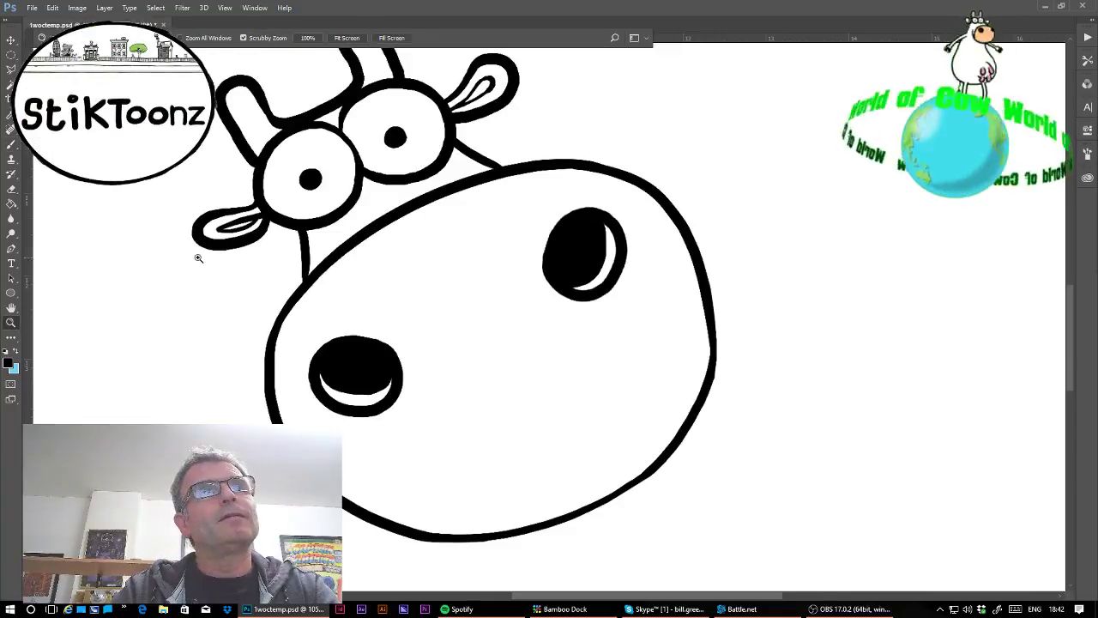
pyautogui.moveTo(199, 254); pyautogui.dragTo(262, 238)
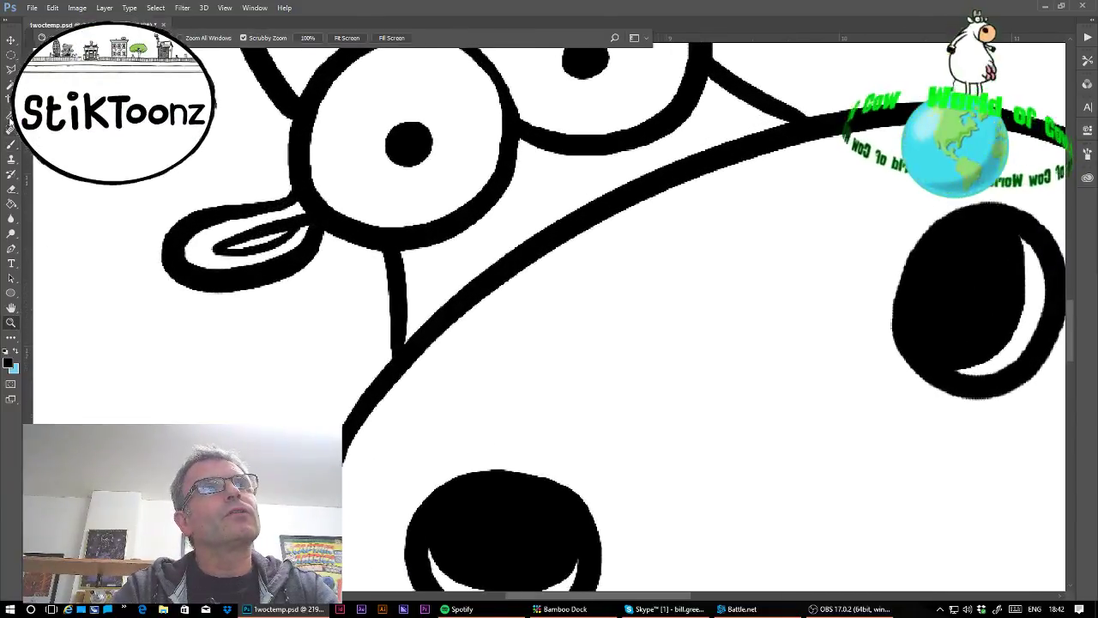
# Draw a scalloped bat wing with black brush strokes extending left from the cow's head, with a small rounded bump where it meets the muzzle
pyautogui.click(11, 146)
pyautogui.moveTo(385, 309); pyautogui.dragTo(125, 343)
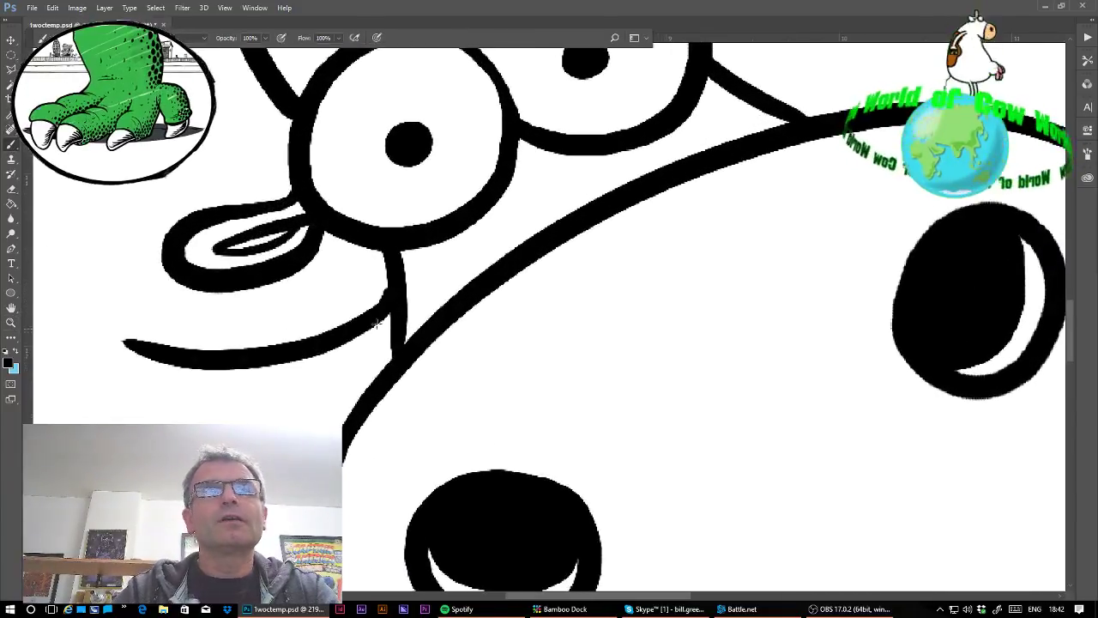
pyautogui.moveTo(343, 343)
pyautogui.mouseDown()
pyautogui.moveTo(562, 183)
pyautogui.moveTo(738, 233)
pyautogui.mouseUp()
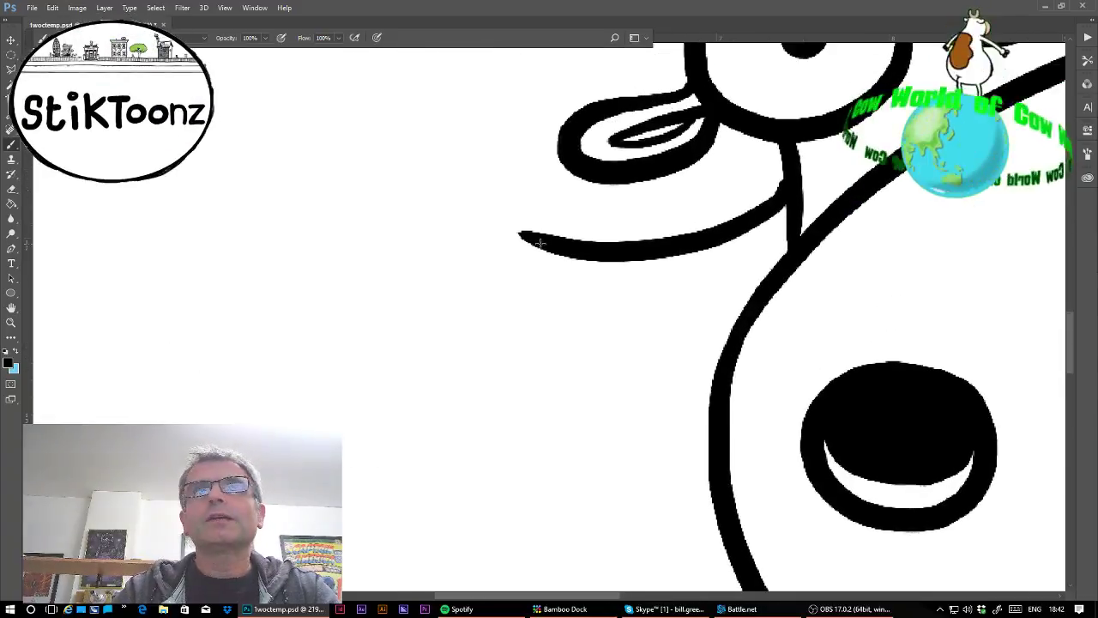
pyautogui.moveTo(499, 215); pyautogui.dragTo(553, 244)
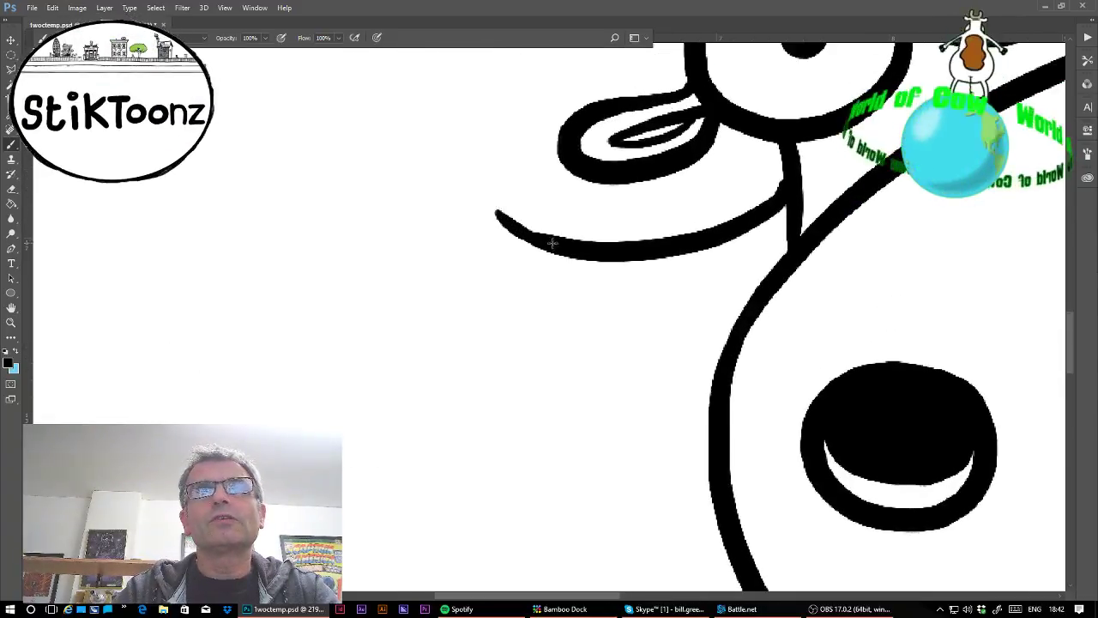
pyautogui.moveTo(495, 213)
pyautogui.mouseDown()
pyautogui.moveTo(371, 339)
pyautogui.moveTo(82, 349)
pyautogui.moveTo(198, 371)
pyautogui.moveTo(160, 368)
pyautogui.moveTo(357, 484)
pyautogui.moveTo(391, 438)
pyautogui.moveTo(628, 494)
pyautogui.moveTo(688, 363)
pyautogui.moveTo(719, 366)
pyautogui.moveTo(706, 339)
pyautogui.moveTo(728, 281)
pyautogui.moveTo(773, 254)
pyautogui.mouseUp()
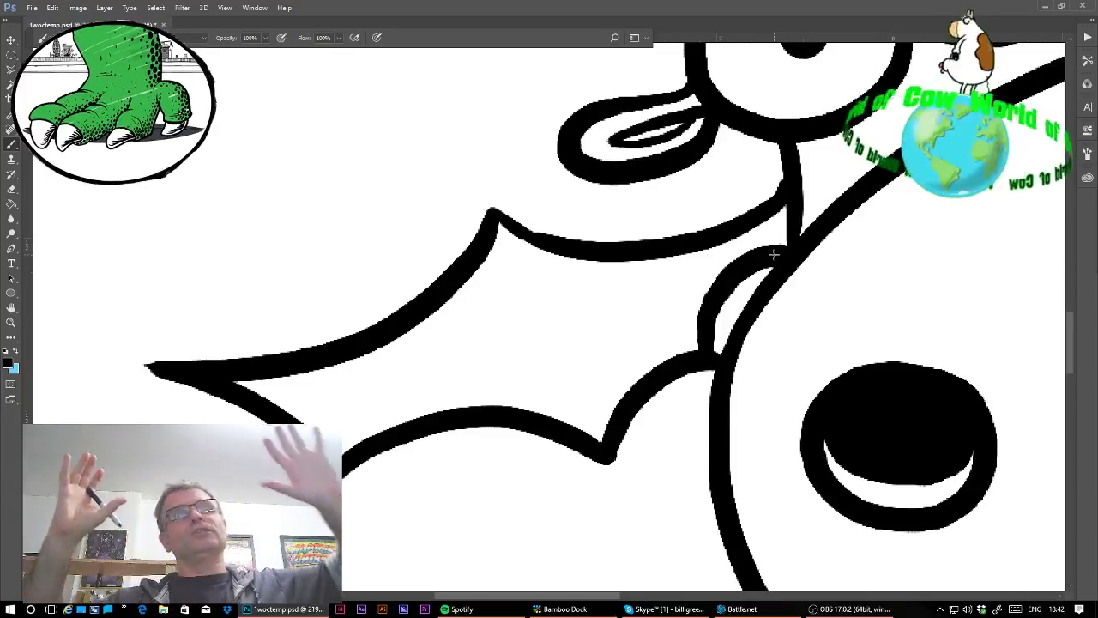
pyautogui.click(773, 254)
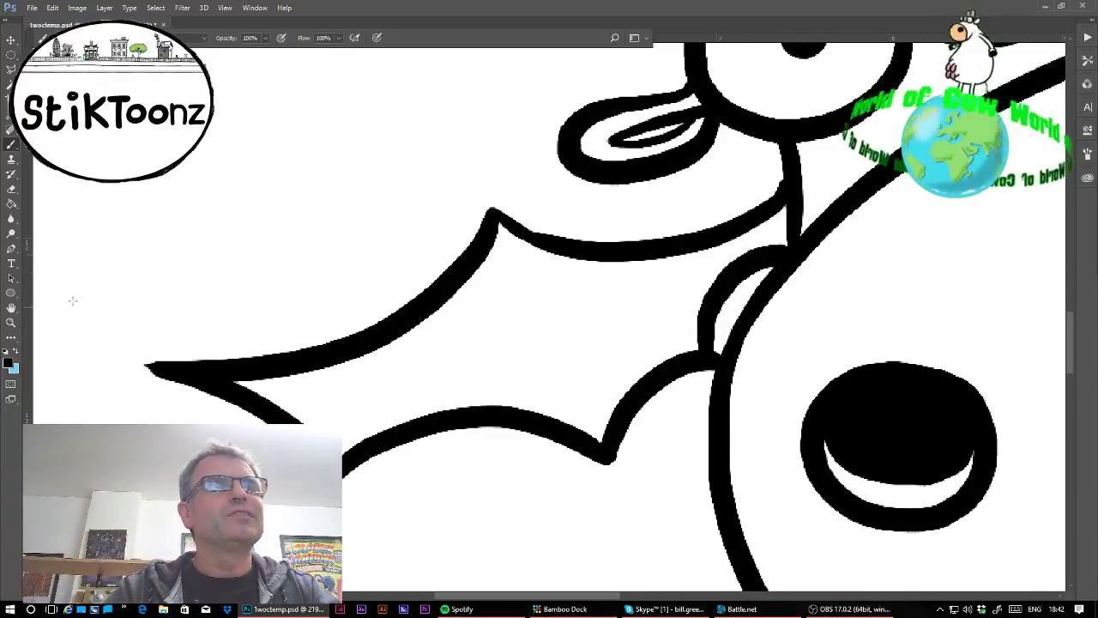
# Erase the rough edges of the wing outline to sharpen its outer tip and the lower point between the scallops
pyautogui.click(12, 191)
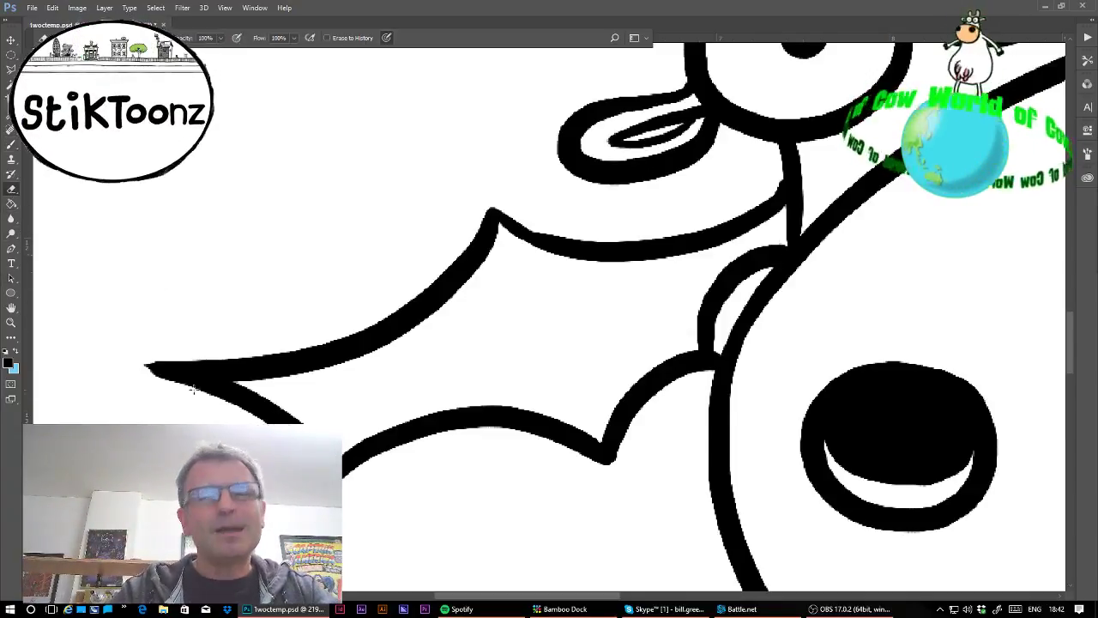
pyautogui.moveTo(135, 380)
pyautogui.mouseDown()
pyautogui.moveTo(183, 375)
pyautogui.moveTo(259, 406)
pyautogui.mouseUp()
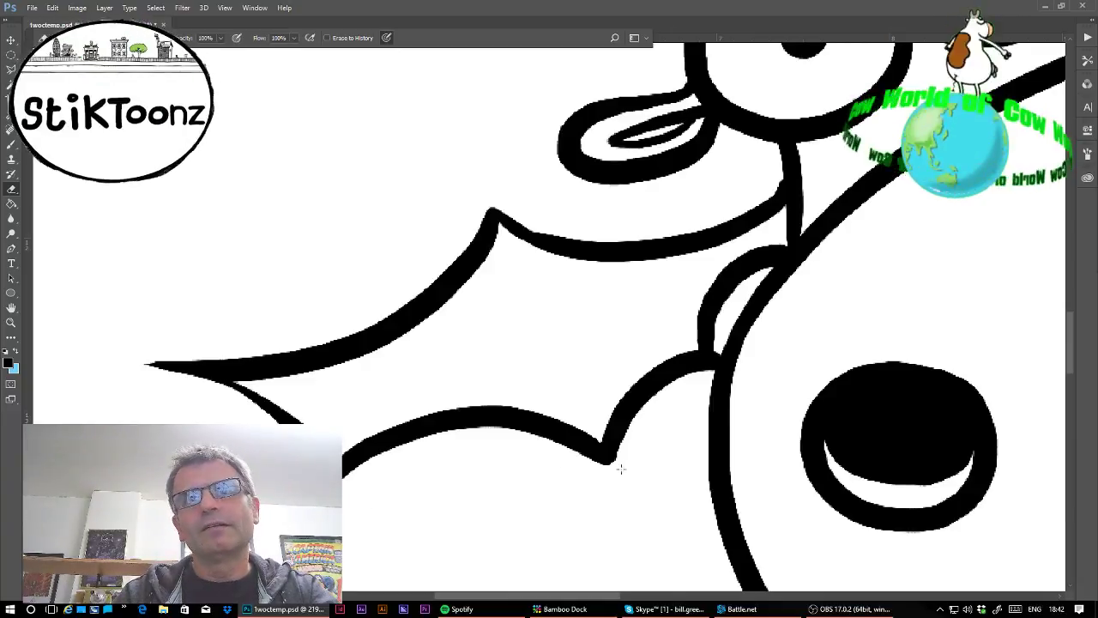
pyautogui.moveTo(621, 469)
pyautogui.mouseDown()
pyautogui.moveTo(643, 422)
pyautogui.moveTo(610, 470)
pyautogui.mouseUp()
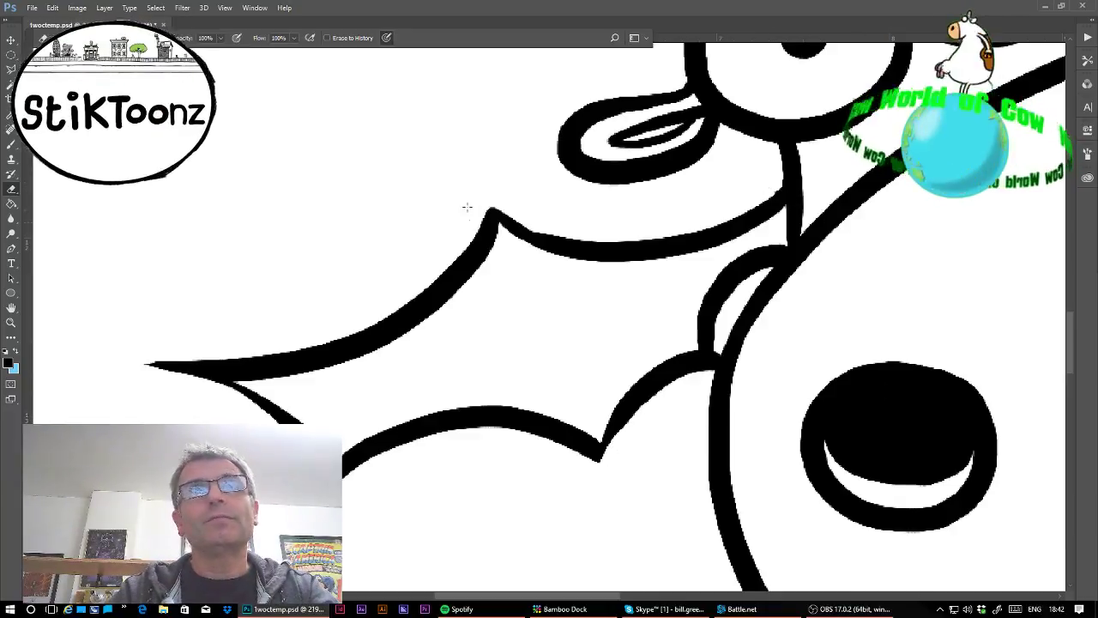
# Draw three short curved fingers with the Brush at the wing's upper joint
pyautogui.click(11, 145)
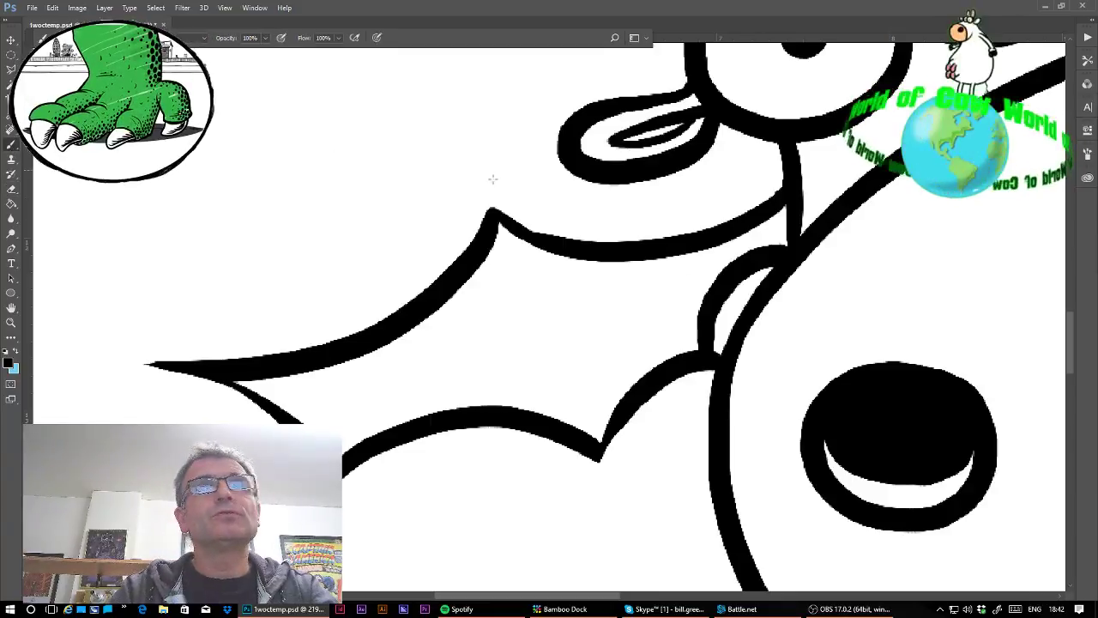
pyautogui.moveTo(503, 216)
pyautogui.mouseDown()
pyautogui.moveTo(495, 179)
pyautogui.moveTo(454, 144)
pyautogui.moveTo(434, 153)
pyautogui.moveTo(448, 174)
pyautogui.mouseUp()
pyautogui.moveTo(422, 187)
pyautogui.mouseDown()
pyautogui.moveTo(471, 181)
pyautogui.moveTo(491, 215)
pyautogui.mouseUp()
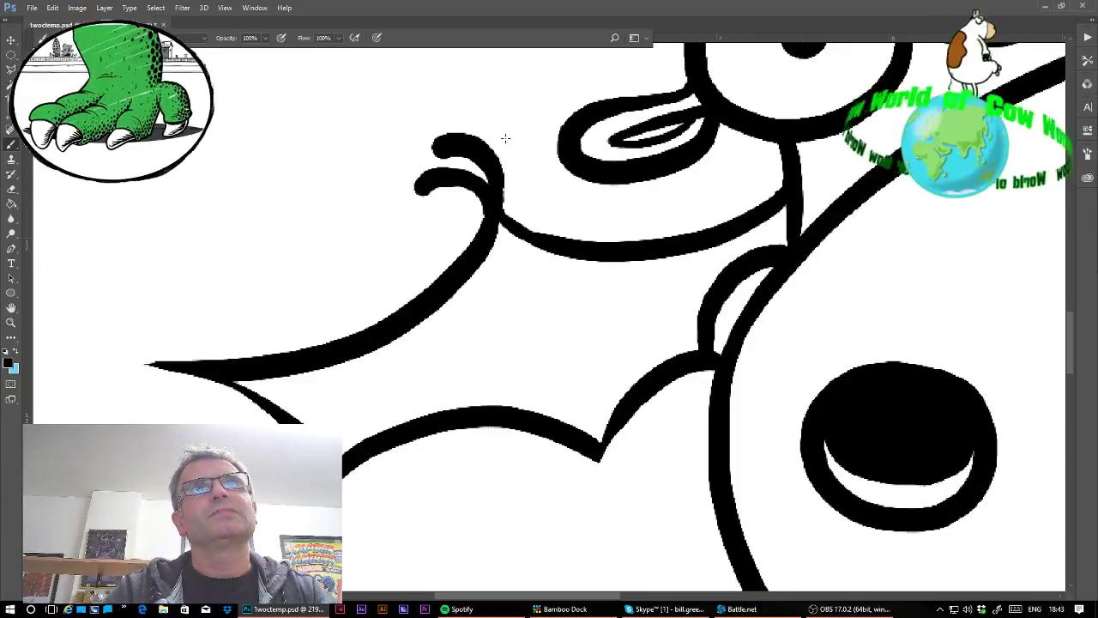
pyautogui.moveTo(505, 138)
pyautogui.mouseDown()
pyautogui.moveTo(532, 156)
pyautogui.moveTo(508, 204)
pyautogui.moveTo(236, 330)
pyautogui.moveTo(451, 239)
pyautogui.moveTo(488, 239)
pyautogui.mouseUp()
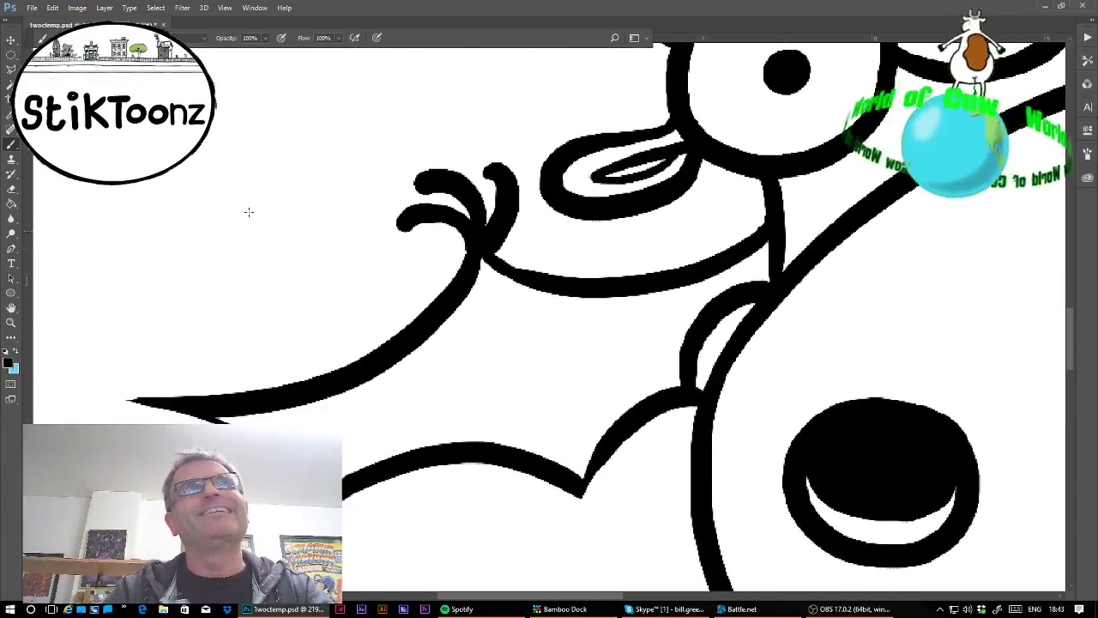
# Outline the whole wing with a lasso selection, keeping to the edge of the head, and paste a copy of it
pyautogui.press('l')
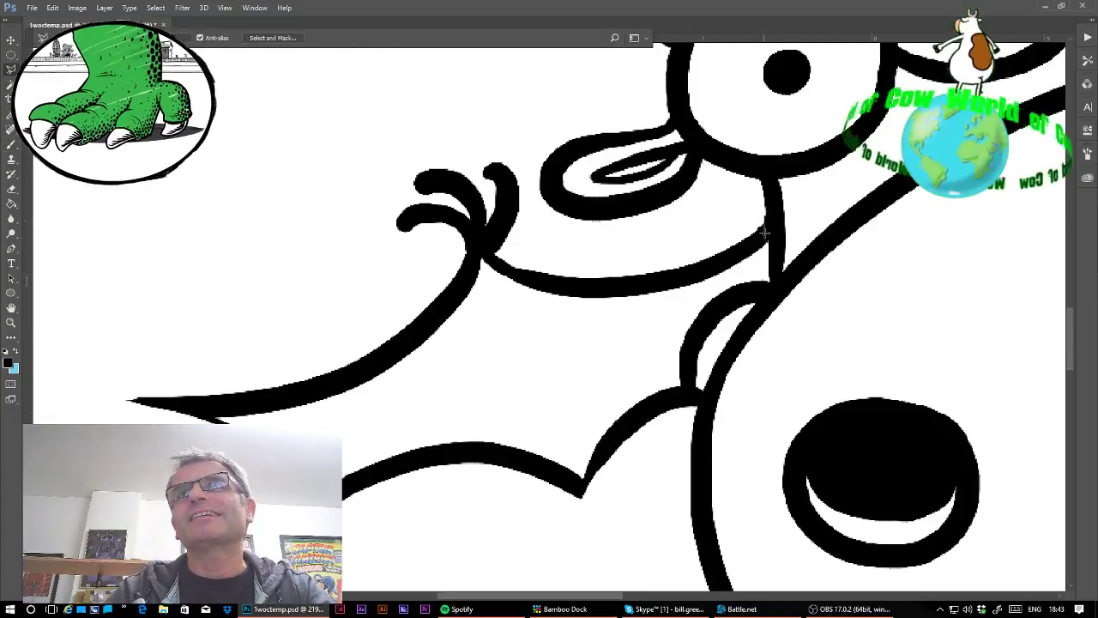
pyautogui.moveTo(764, 232)
pyautogui.mouseDown()
pyautogui.moveTo(768, 285)
pyautogui.moveTo(711, 340)
pyautogui.moveTo(692, 436)
pyautogui.moveTo(618, 509)
pyautogui.moveTo(385, 570)
pyautogui.moveTo(26, 415)
pyautogui.moveTo(144, 235)
pyautogui.moveTo(318, 115)
pyautogui.moveTo(424, 97)
pyautogui.moveTo(493, 117)
pyautogui.moveTo(537, 169)
pyautogui.moveTo(550, 244)
pyautogui.moveTo(633, 258)
pyautogui.moveTo(776, 225)
pyautogui.mouseUp()
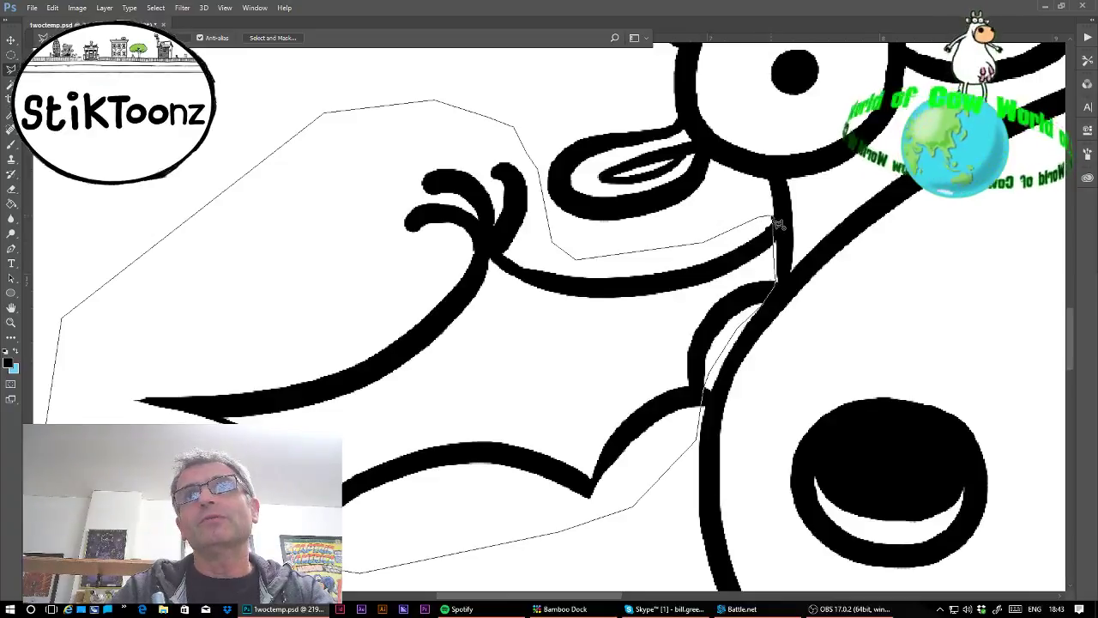
pyautogui.click(775, 221)
pyautogui.hotkey('ctrl', 'c')
pyautogui.hotkey('ctrl', 'v')
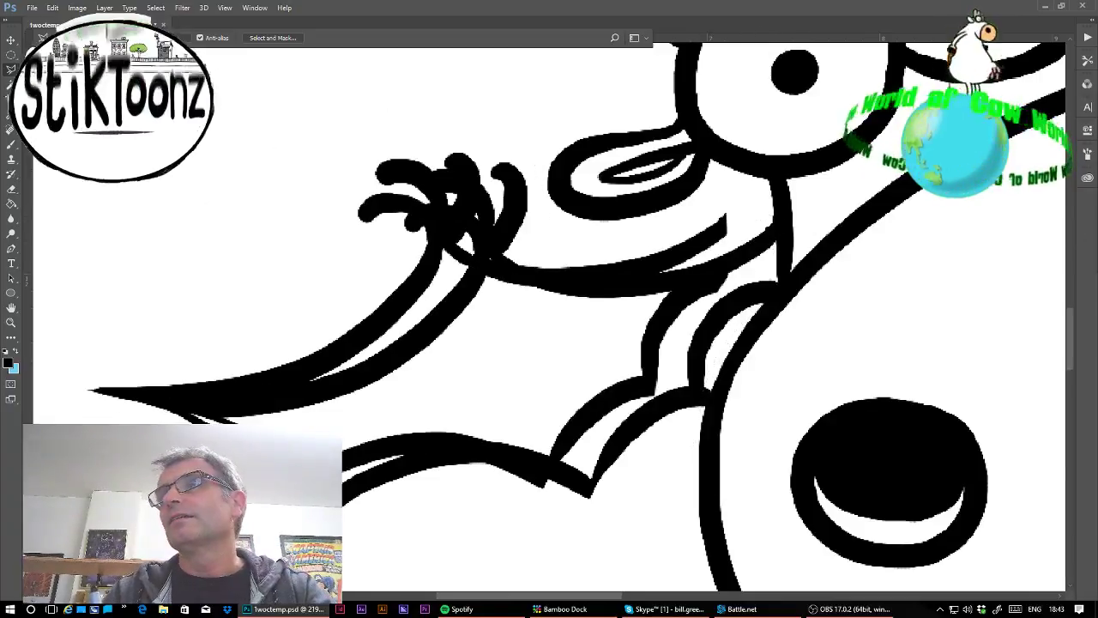
# Flip the pasted wing horizontally and move it to the right side of the cow's head
pyautogui.hotkey('ctrl', '0')
pyautogui.click(52, 8)
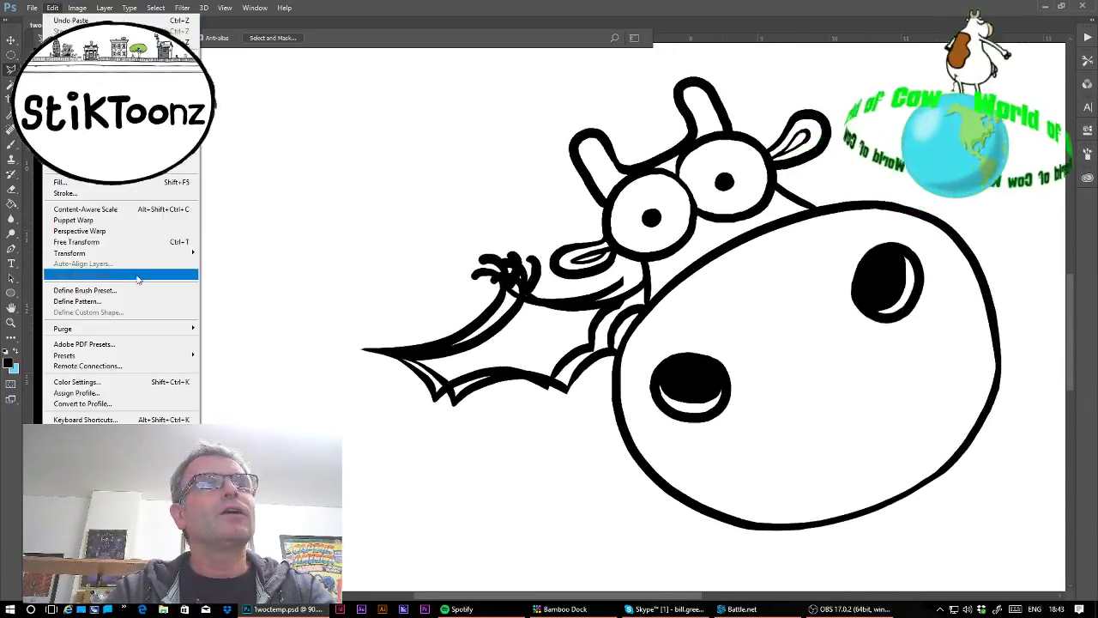
pyautogui.moveTo(129, 253)
pyautogui.click(232, 374)
pyautogui.moveTo(512, 257); pyautogui.dragTo(769, 330)
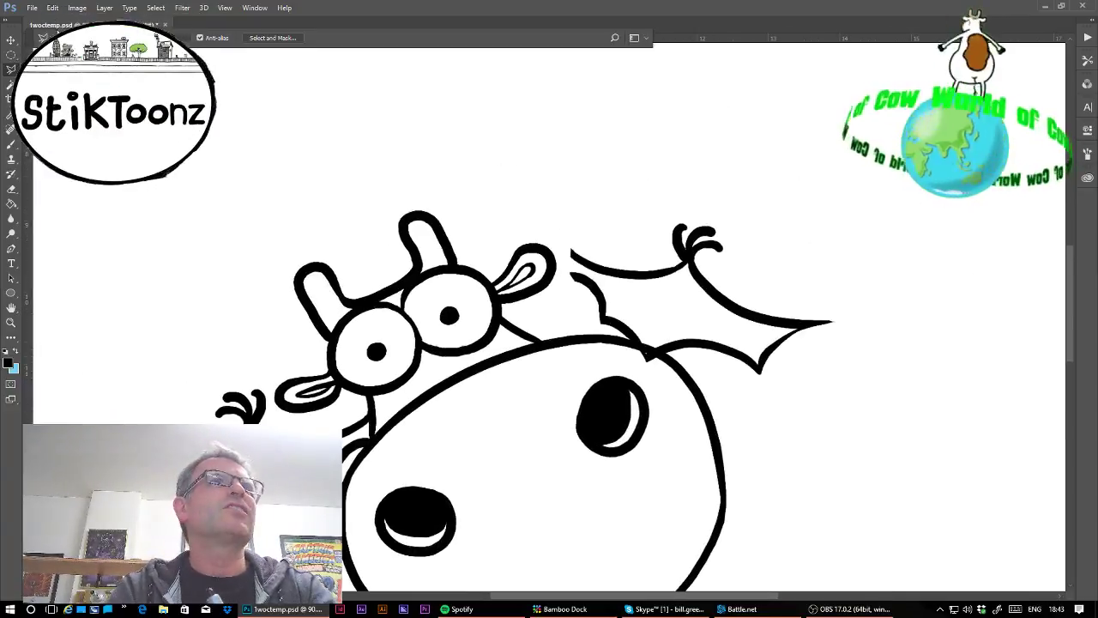
# Rotate the flipped wing about 67.5° counterclockwise and position it against the head behind the right ear
pyautogui.click(52, 7)
pyautogui.click(98, 238)
pyautogui.moveTo(644, 203); pyautogui.dragTo(671, 110)
pyautogui.moveTo(730, 282); pyautogui.dragTo(645, 215)
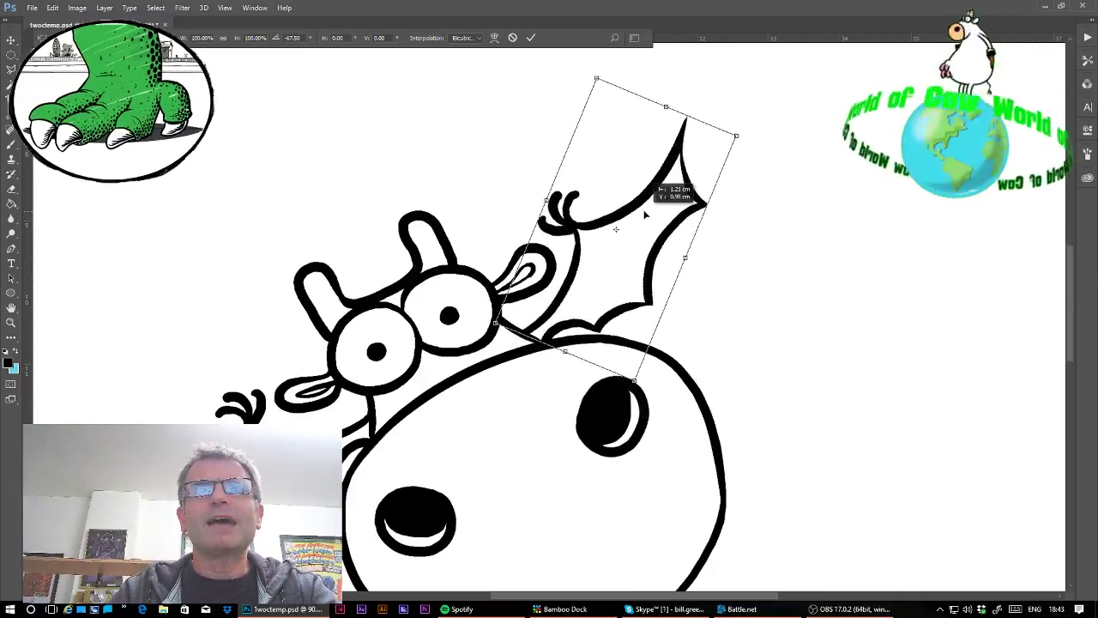
pyautogui.press('Return')
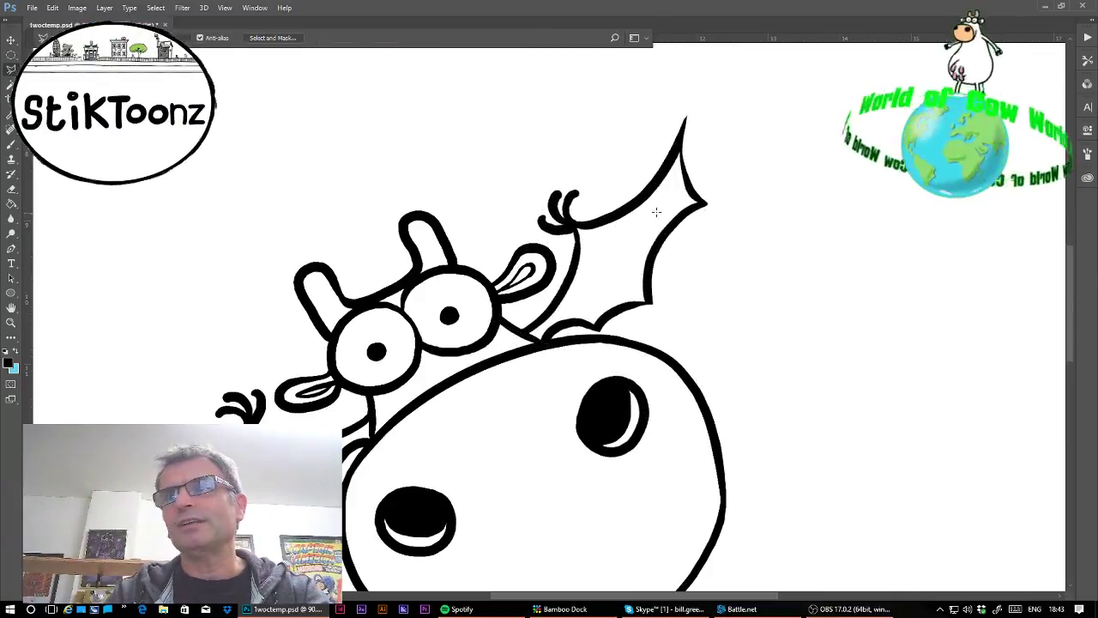
# Thicken the thin inner edge of the muzzle's right outline with black brush strokes to even out the line
pyautogui.moveTo(797, 501); pyautogui.dragTo(873, 330)
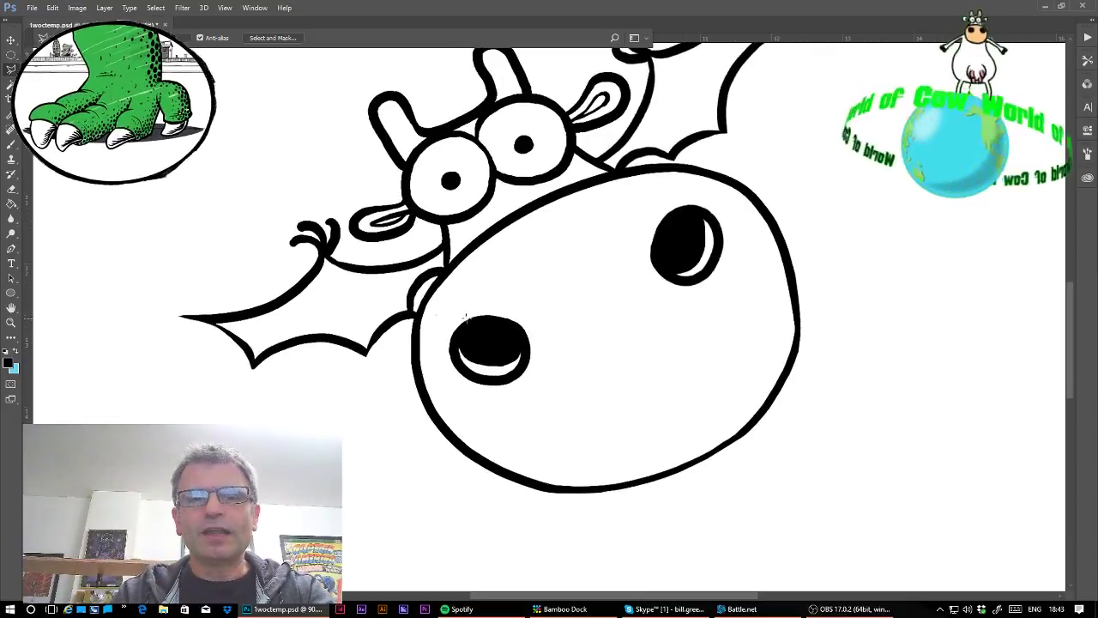
pyautogui.press('z')
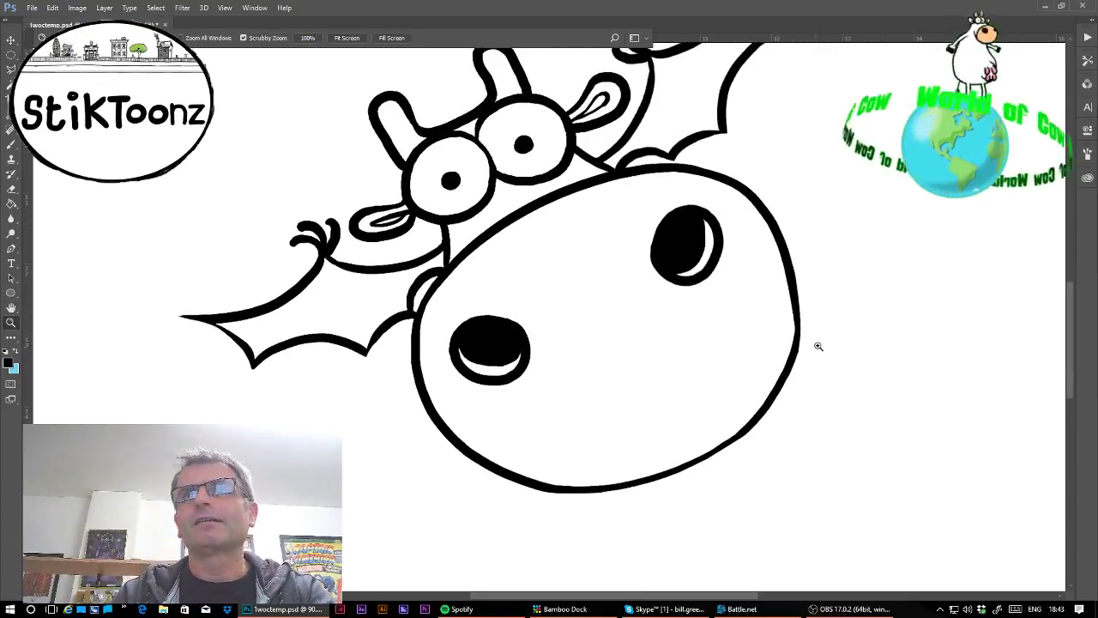
pyautogui.moveTo(819, 346); pyautogui.dragTo(900, 369)
pyautogui.click(11, 144)
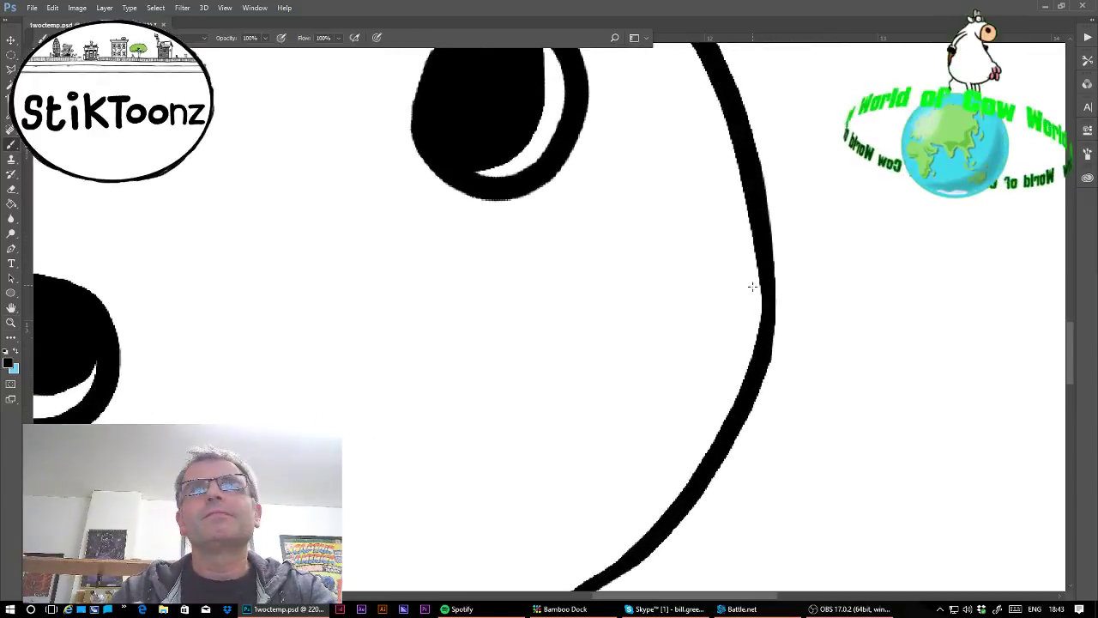
pyautogui.moveTo(763, 279); pyautogui.dragTo(755, 364)
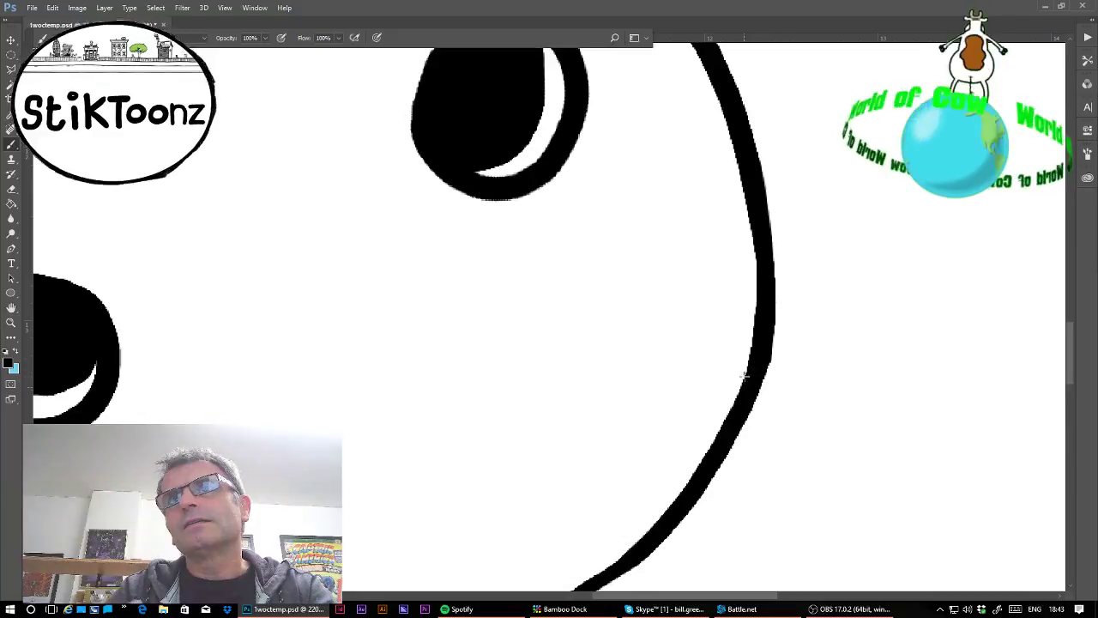
# Trim the bulge on the muzzle's right outer edge by deleting a lassoed sliver along the outline
pyautogui.click(10, 68)
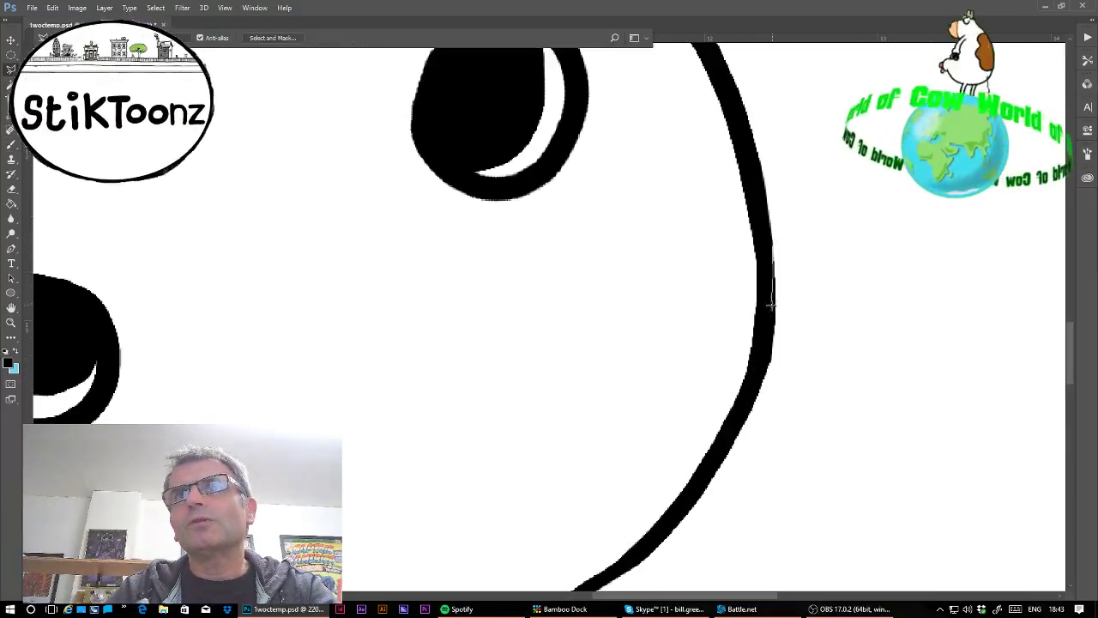
pyautogui.moveTo(770, 304)
pyautogui.mouseDown()
pyautogui.moveTo(751, 438)
pyautogui.moveTo(786, 430)
pyautogui.moveTo(840, 363)
pyautogui.moveTo(861, 323)
pyautogui.moveTo(858, 249)
pyautogui.mouseUp()
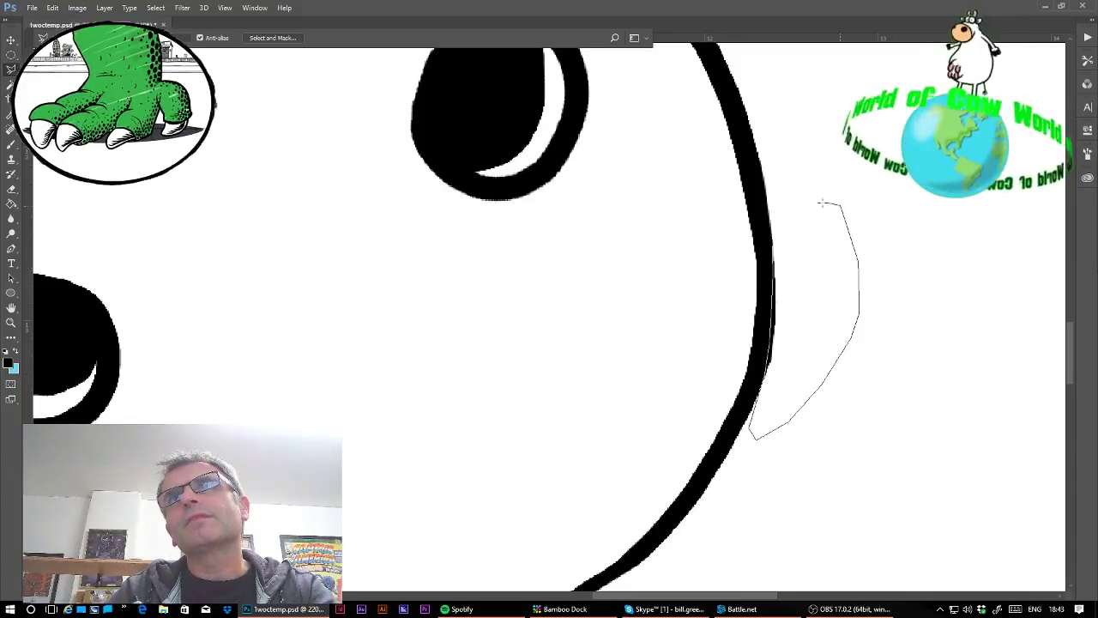
pyautogui.moveTo(821, 202); pyautogui.dragTo(779, 220)
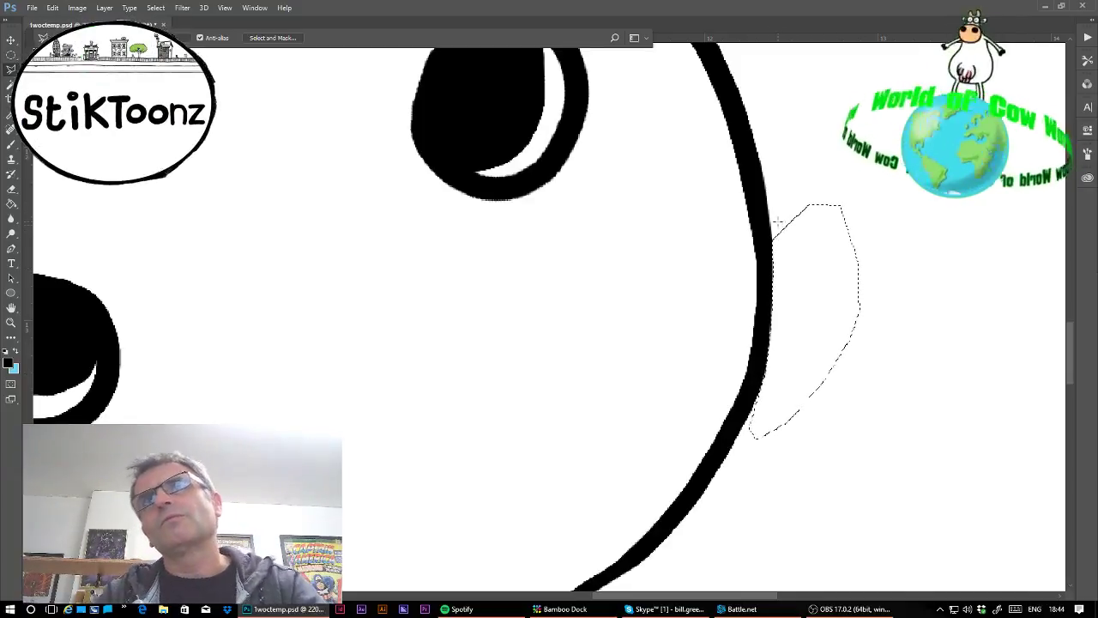
pyautogui.press('Delete')
pyautogui.hotkey('ctrl', 'd')
# Move the whole cow drawing slightly up and to the left within the comic panel
pyautogui.hotkey('ctrl', '-')
pyautogui.hotkey('ctrl', '-')
pyautogui.hotkey('ctrl', '-')
pyautogui.hotkey('ctrl', '-')
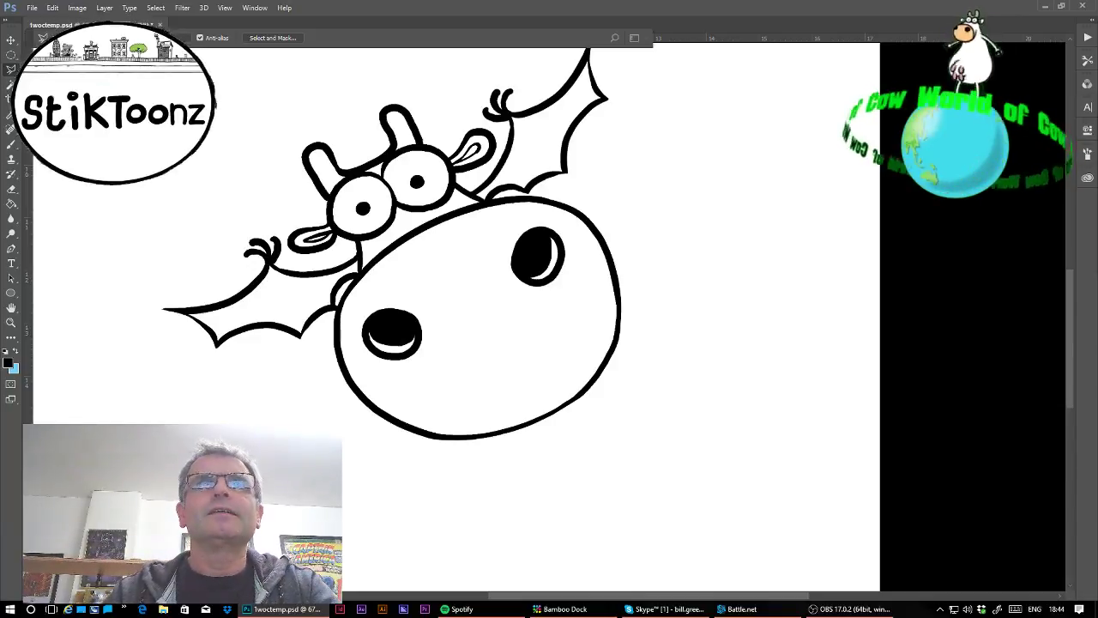
pyautogui.scroll(3, 549, 317)
pyautogui.hscroll(-2, 549, 317)
pyautogui.scroll(-3, 549, 317)
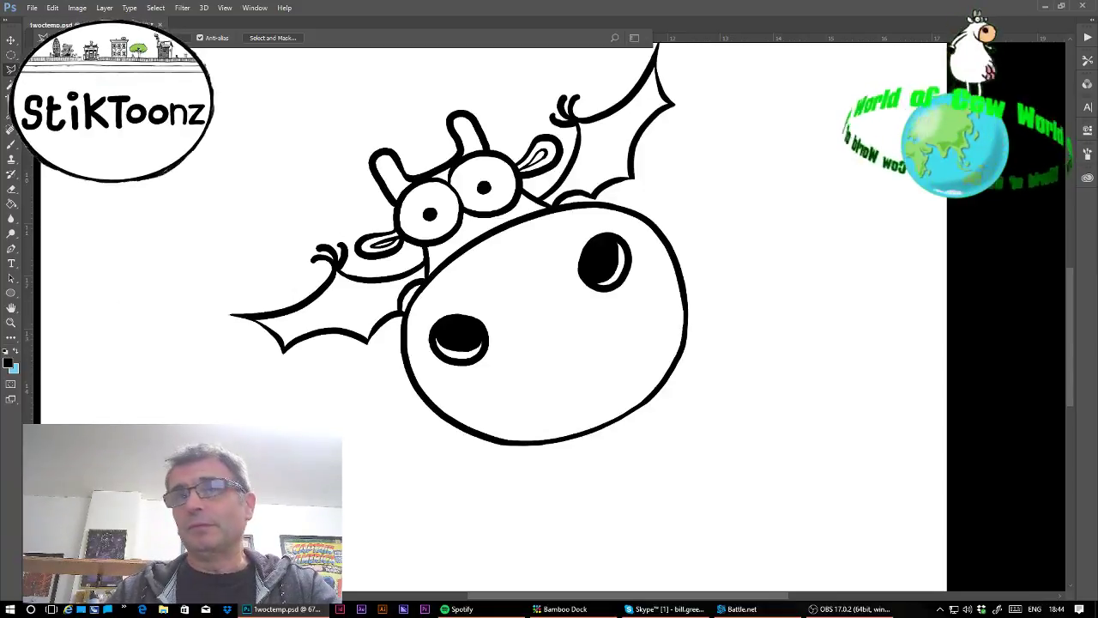
pyautogui.hotkey('ctrl', '0')
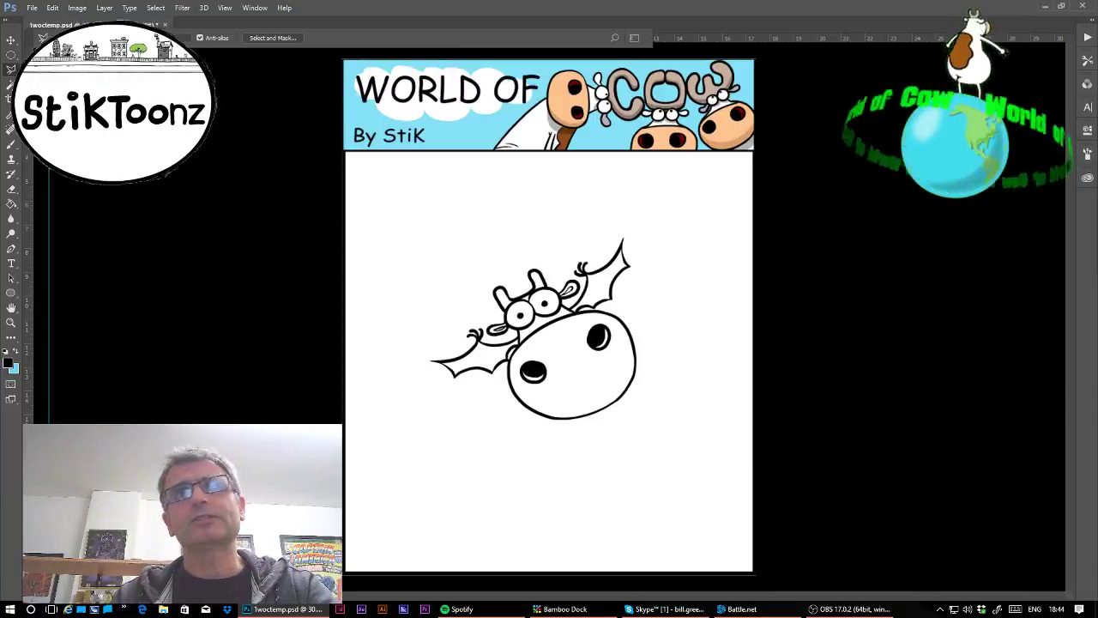
pyautogui.press('v')
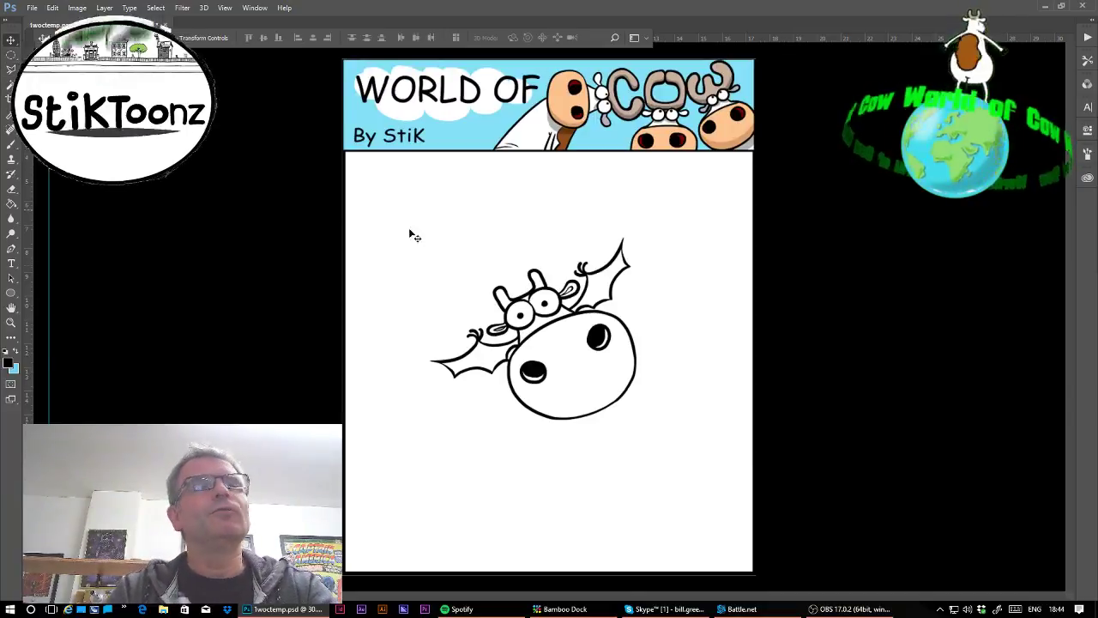
pyautogui.moveTo(587, 330)
pyautogui.mouseDown()
pyautogui.moveTo(573, 308)
pyautogui.moveTo(587, 310)
pyautogui.mouseUp()
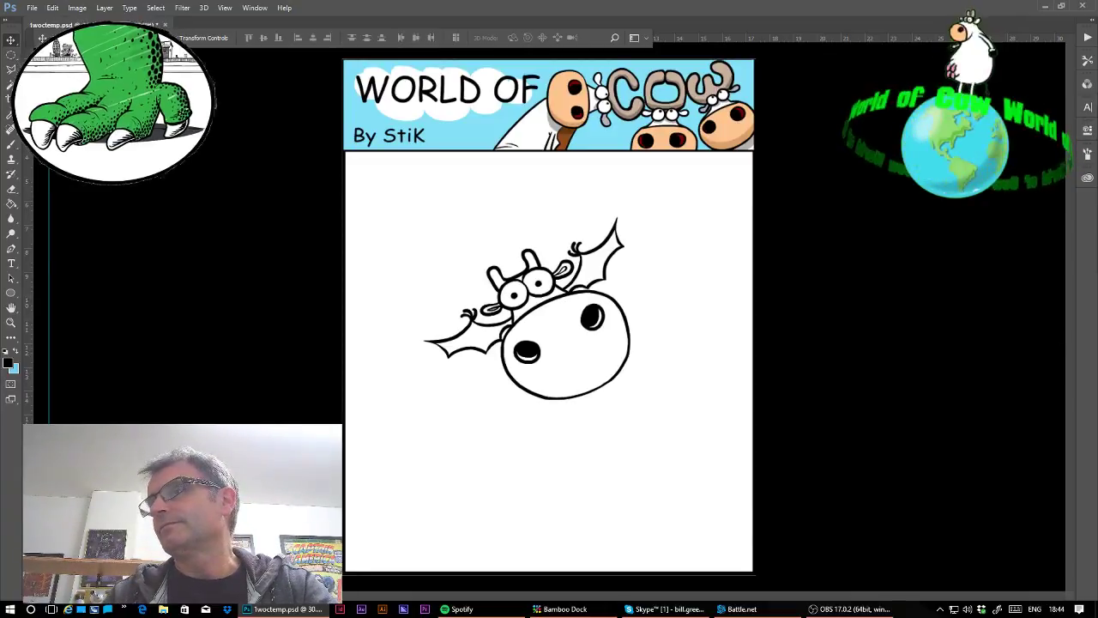
# Fill behind the cow outlines with white and clear the white outside the silhouette using a Magic Wand selection
pyautogui.click(11, 204)
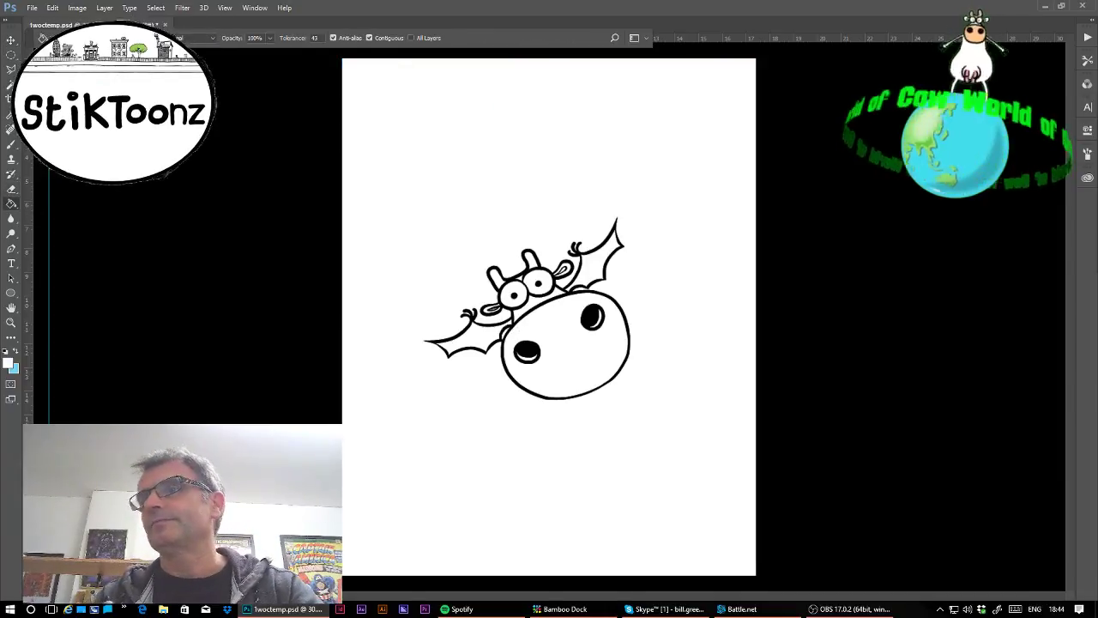
pyautogui.press('w')
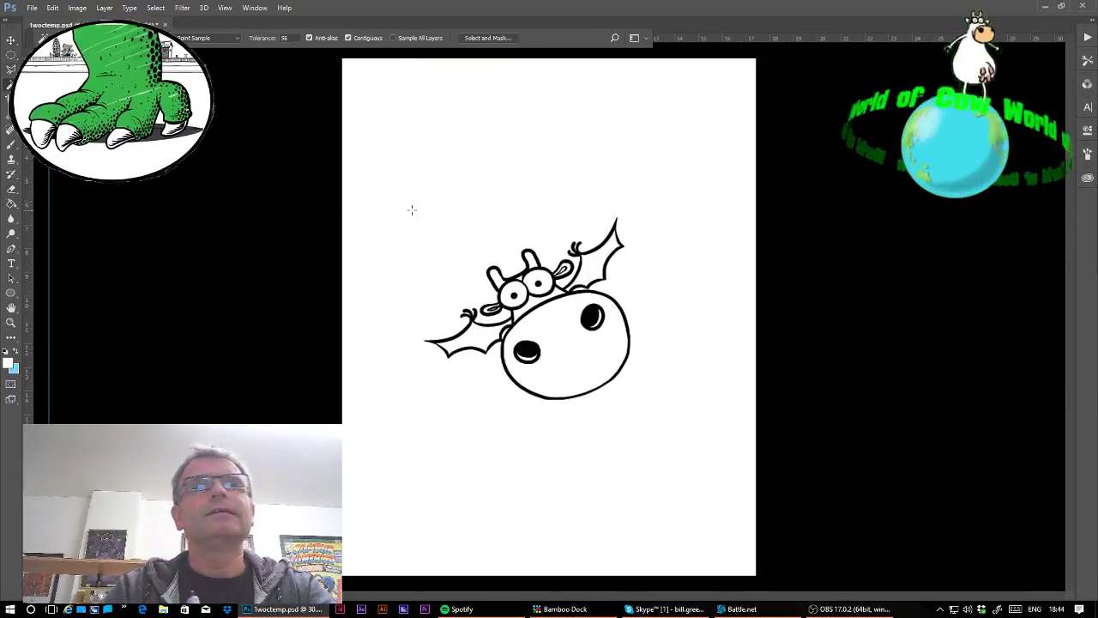
pyautogui.click(386, 242)
pyautogui.hotkey('ctrl', 'd')
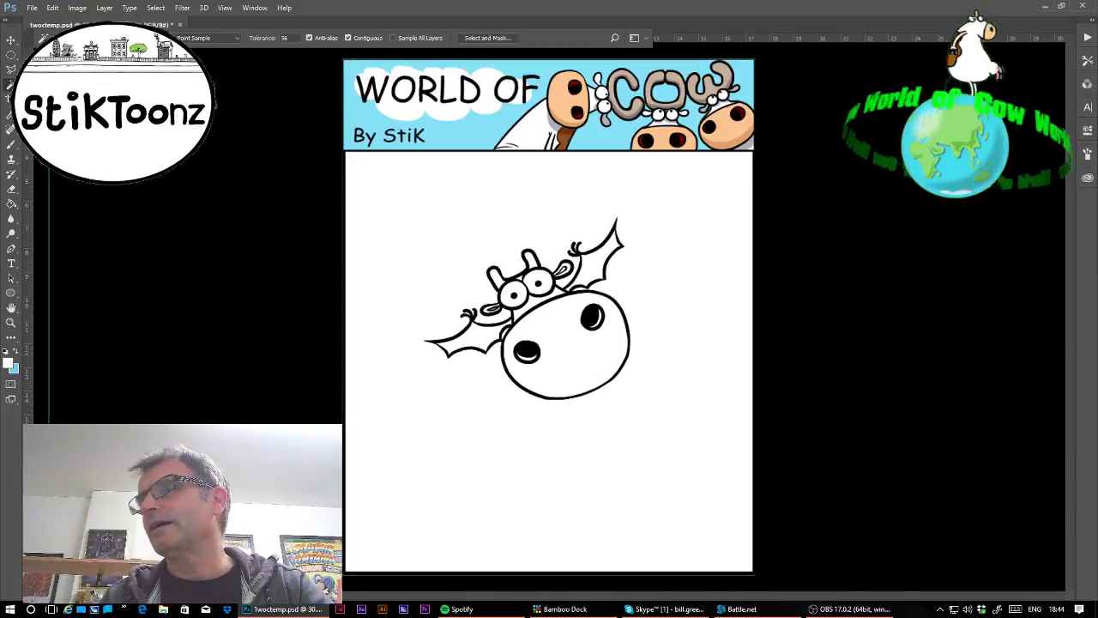
# Fill the comic panel background around the cow with medium blue using the Paint Bucket
pyautogui.click(11, 203)
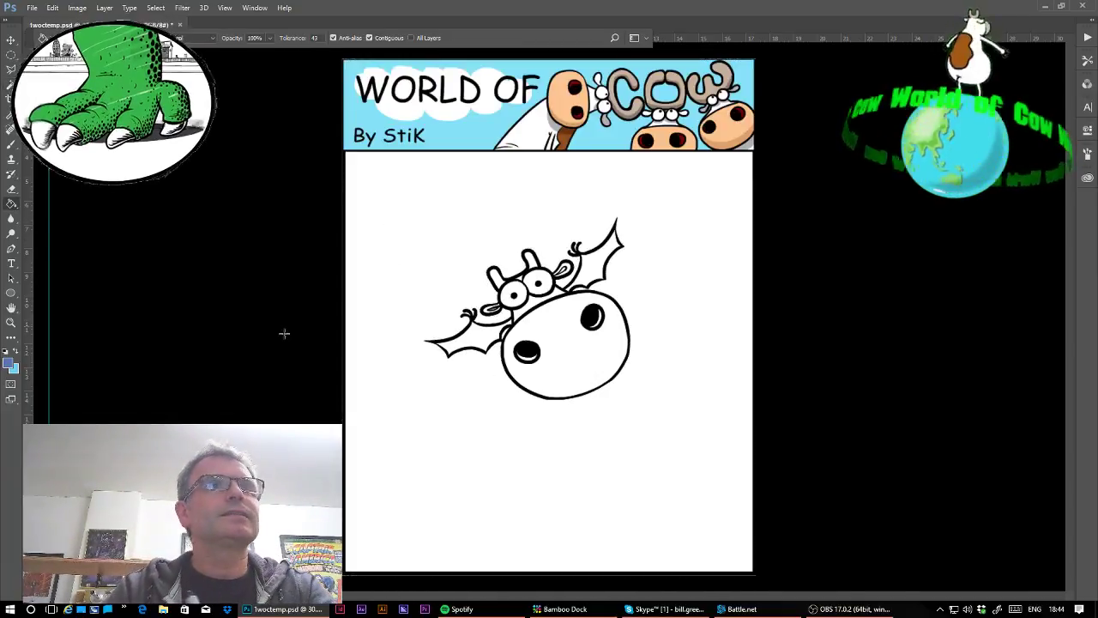
pyautogui.click(464, 447)
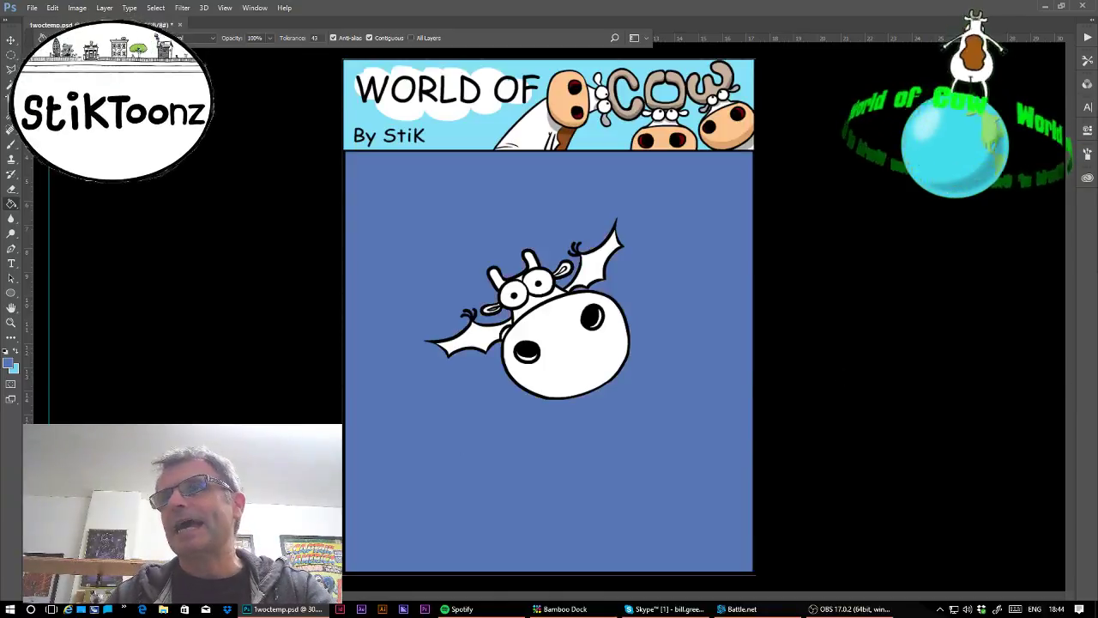
# Select the blue panel background and shade it with a large soft brush, black from the top and pale yellow at 20% opacity along the bottom
pyautogui.press('w')
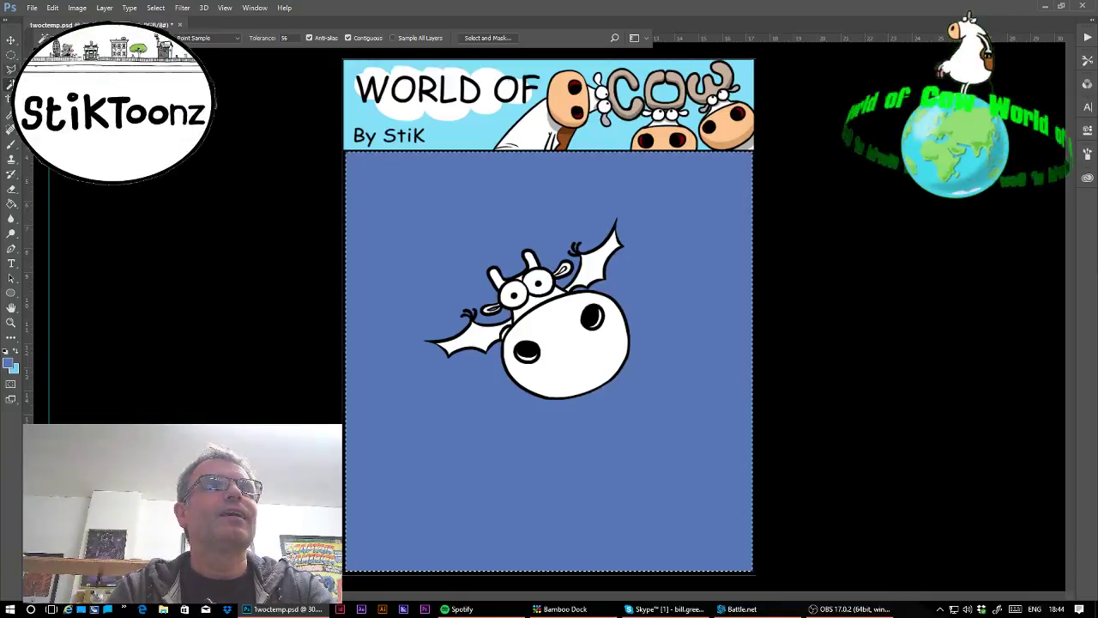
pyautogui.click(11, 144)
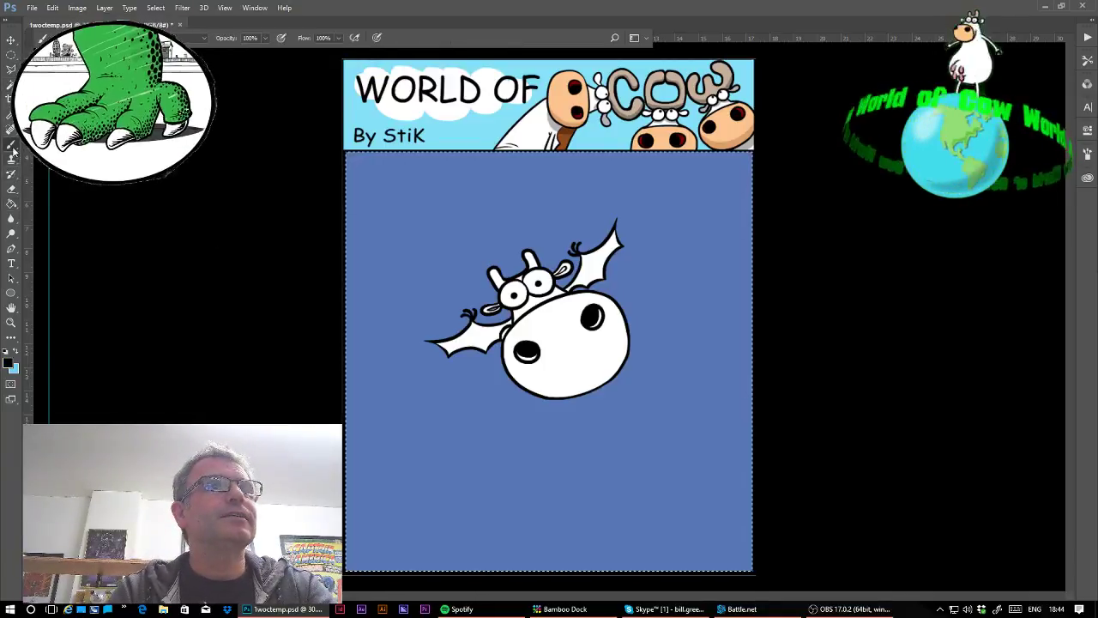
pyautogui.click(74, 38)
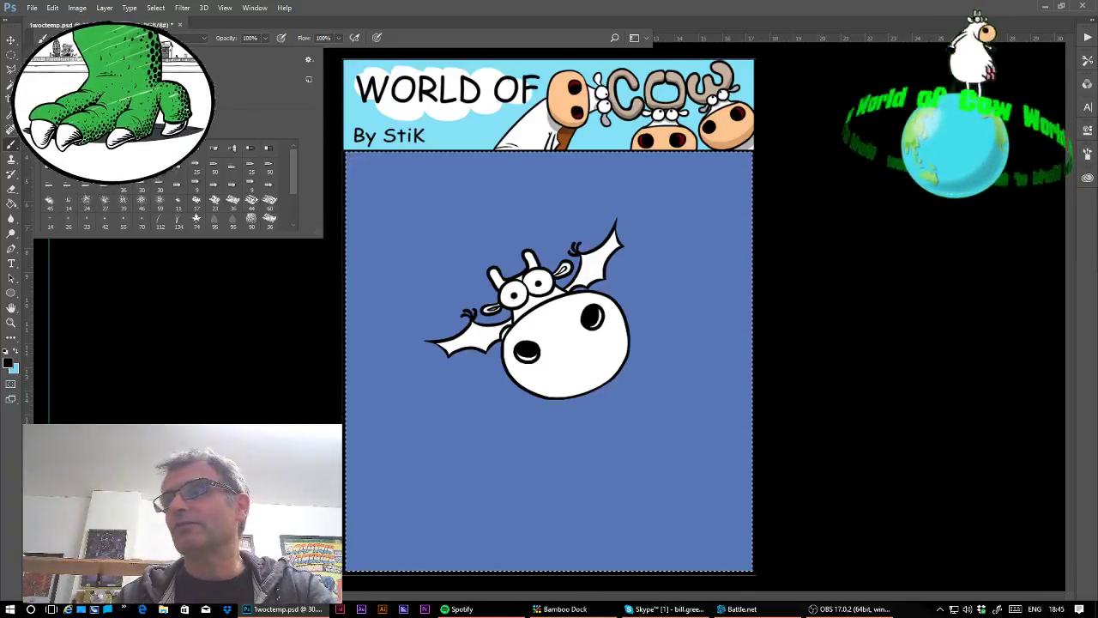
pyautogui.press('Return')
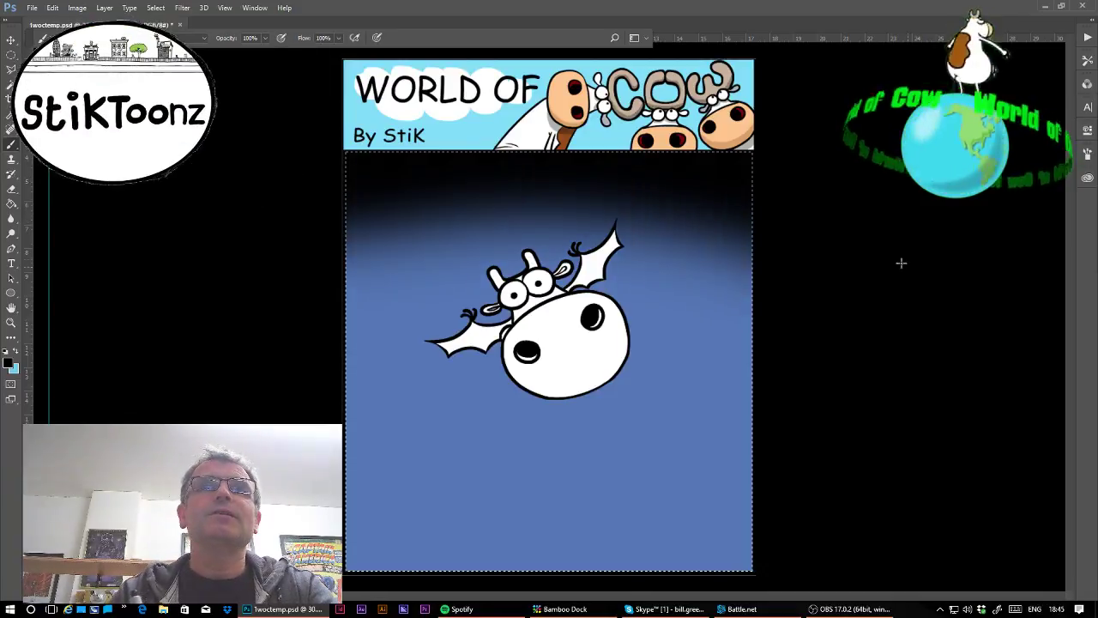
pyautogui.press('2')
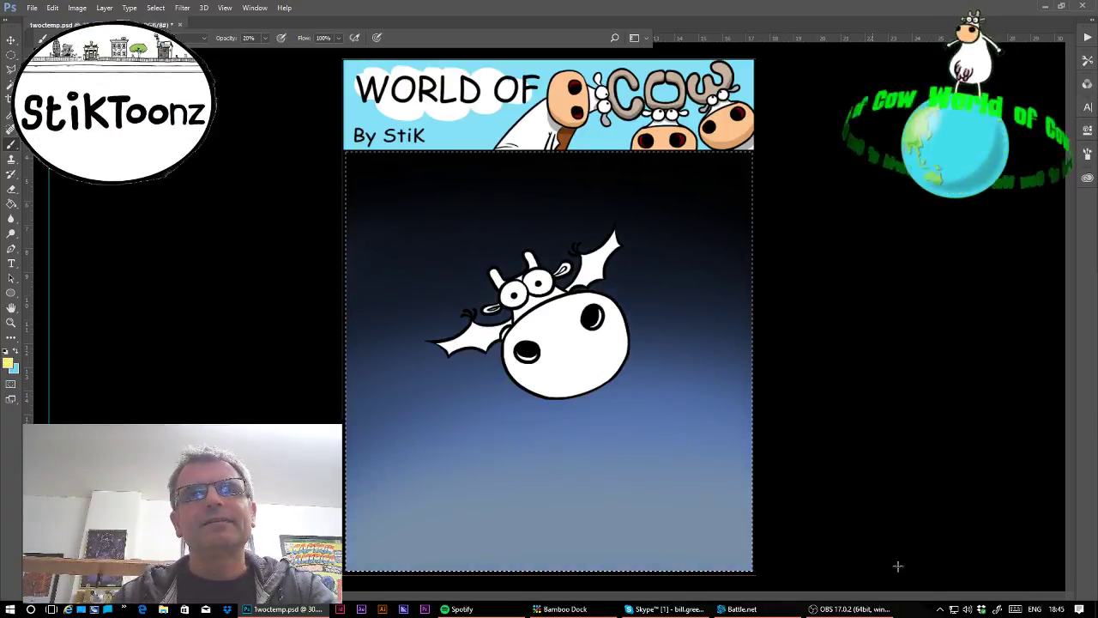
pyautogui.hotkey('ctrl', 'd')
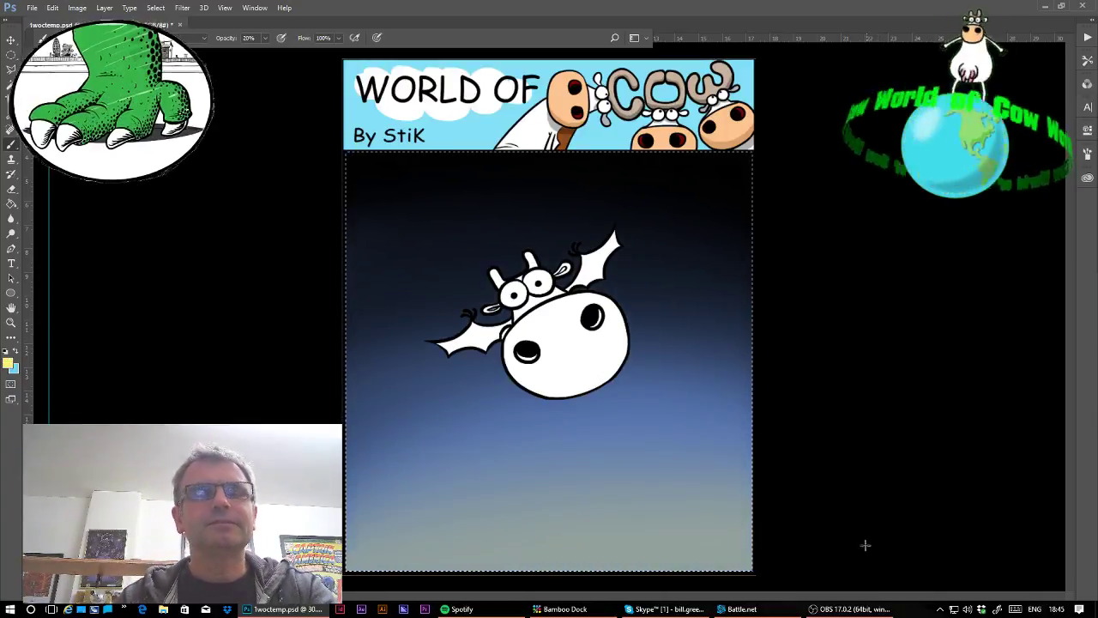
# Outline a small five-pointed star selection with the Polygonal Lasso in the dark sky to the upper left of the cow
pyautogui.click(12, 323)
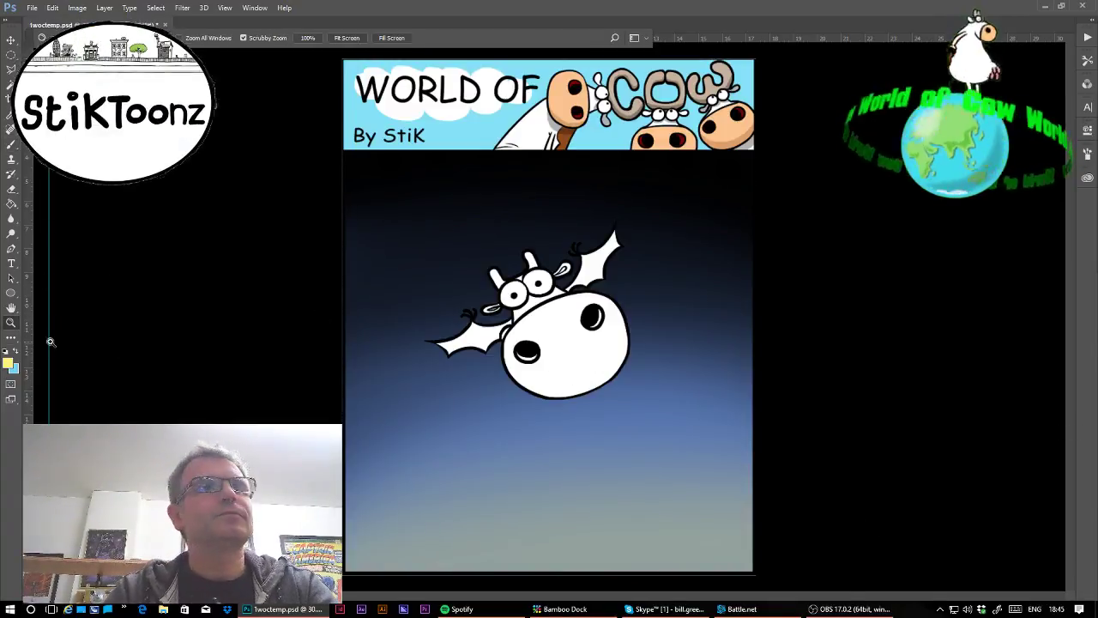
pyautogui.click(452, 273)
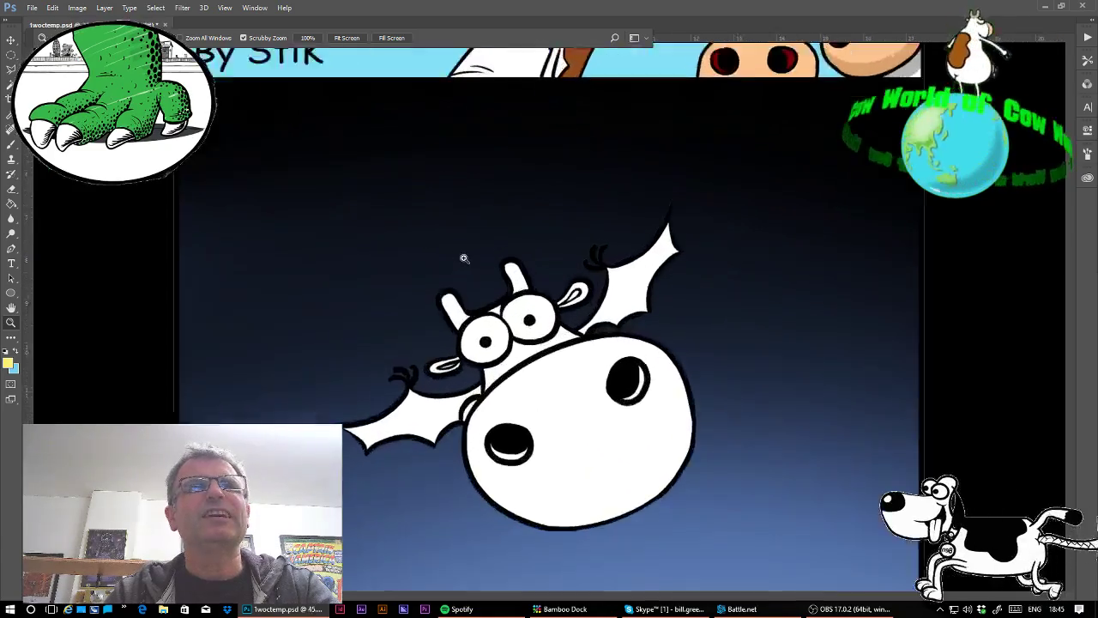
pyautogui.press('l')
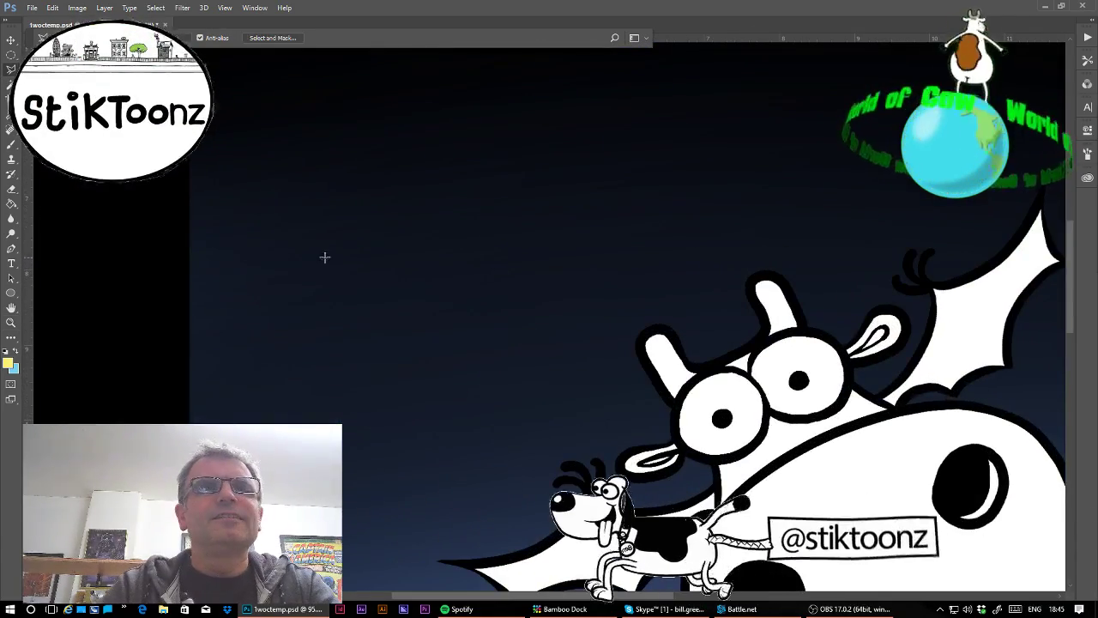
pyautogui.click(348, 249)
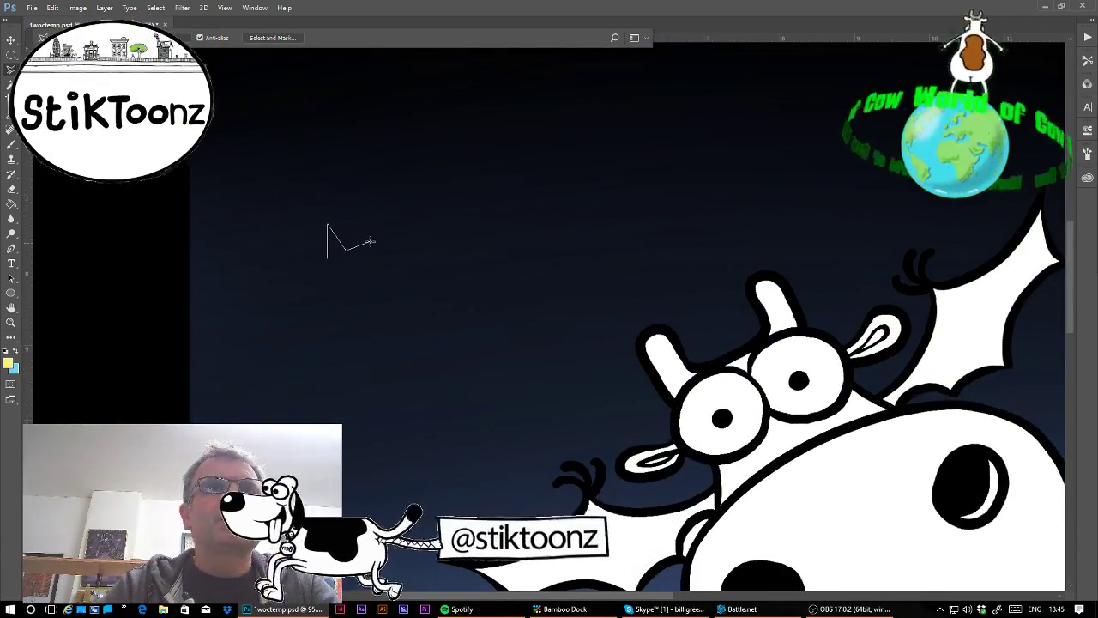
pyautogui.click(370, 241)
pyautogui.click(359, 263)
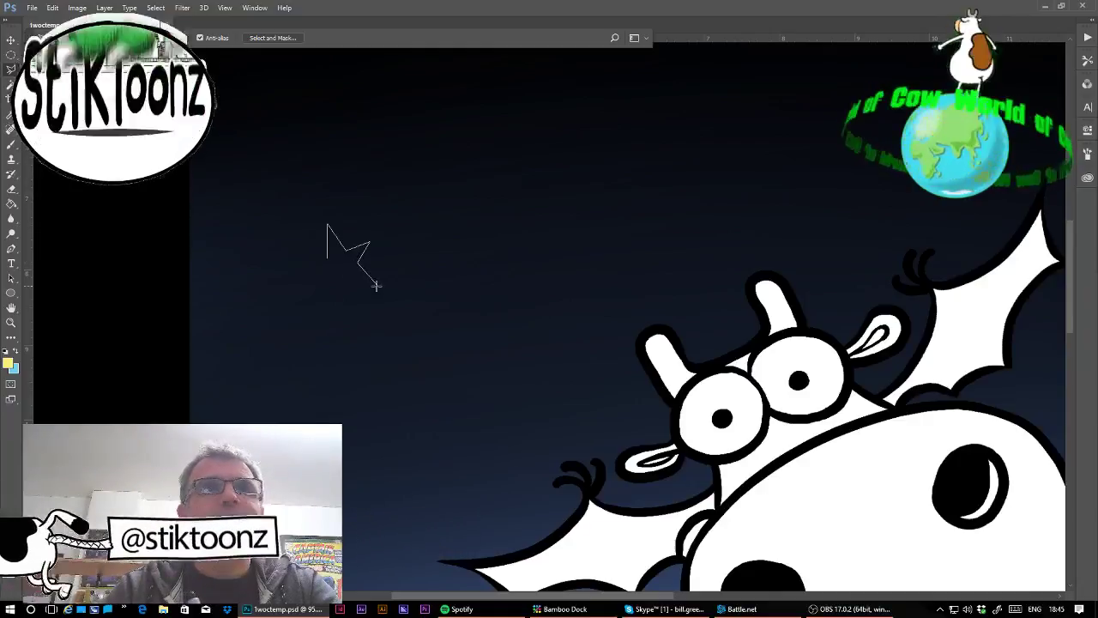
pyautogui.click(378, 286)
pyautogui.click(347, 283)
pyautogui.click(331, 308)
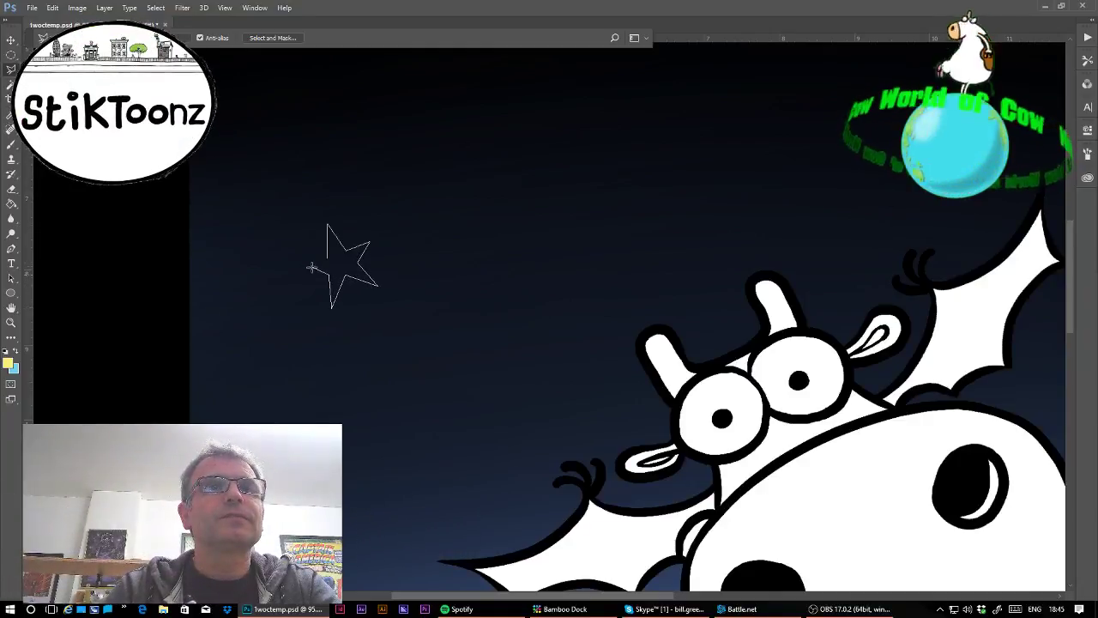
pyautogui.click(306, 266)
pyautogui.click(329, 226)
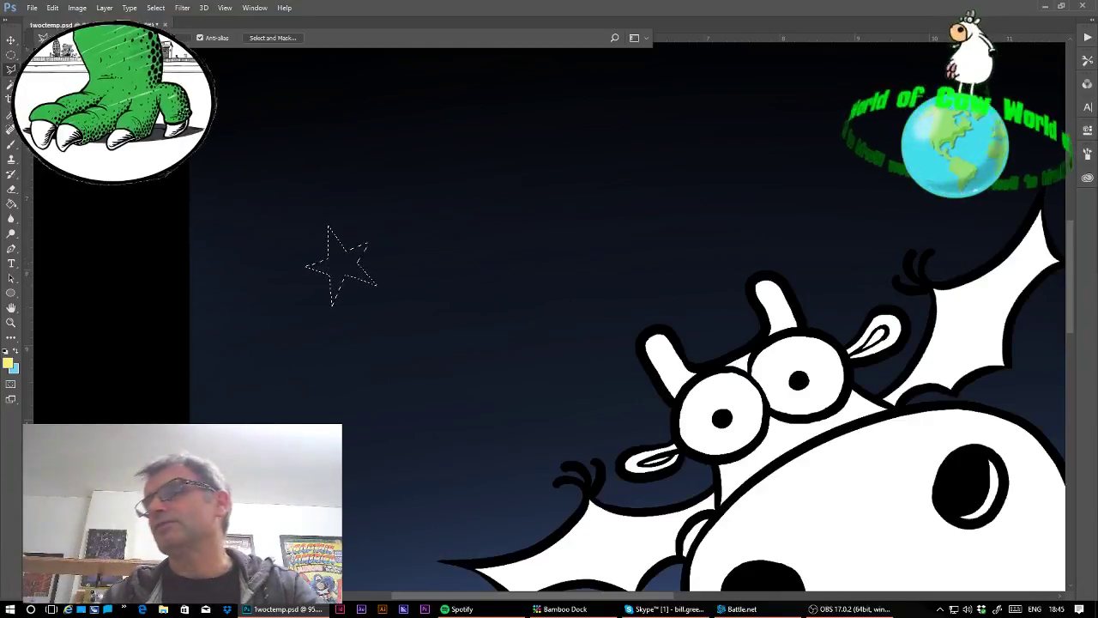
# Add a second five-pointed star to the selection in the sky above the cow's horns
pyautogui.click(764, 120)
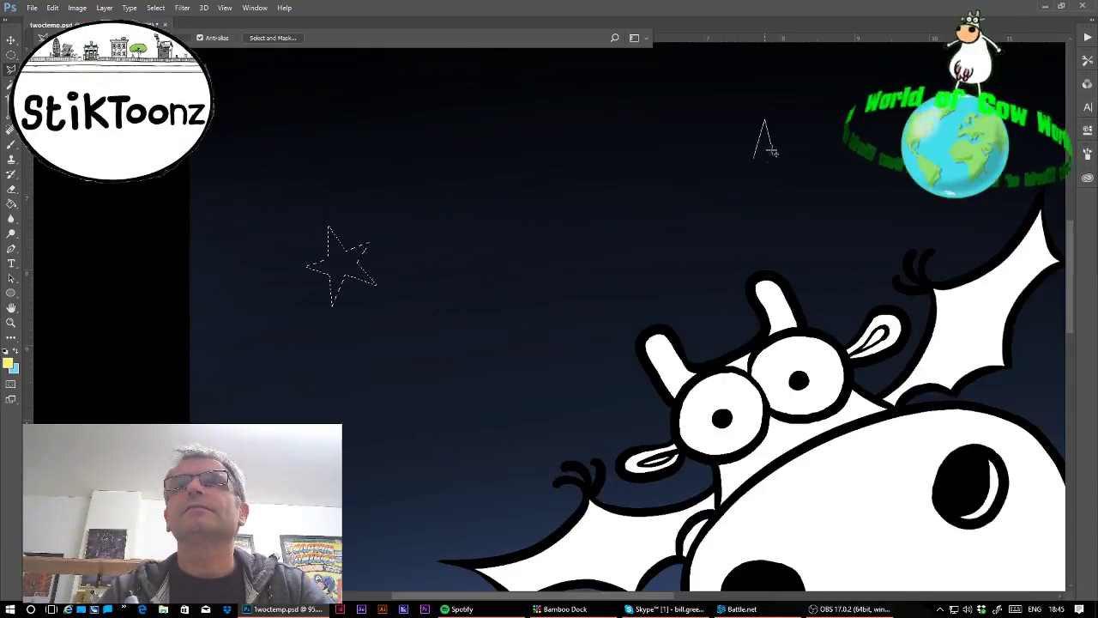
pyautogui.click(773, 160)
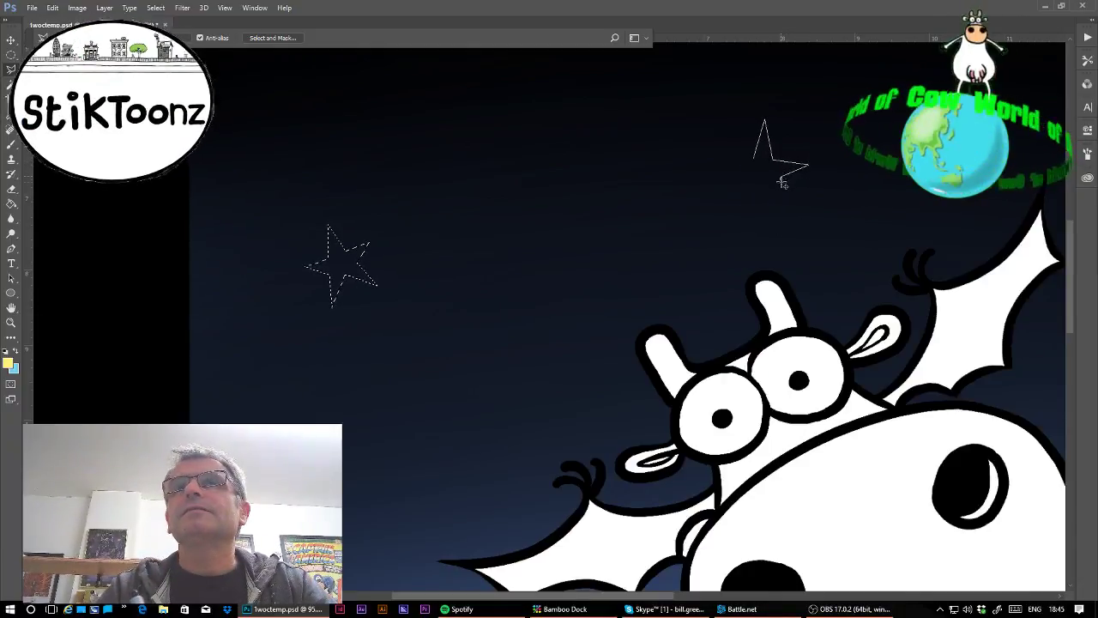
pyautogui.click(777, 182)
pyautogui.click(784, 209)
pyautogui.click(760, 182)
pyautogui.click(731, 206)
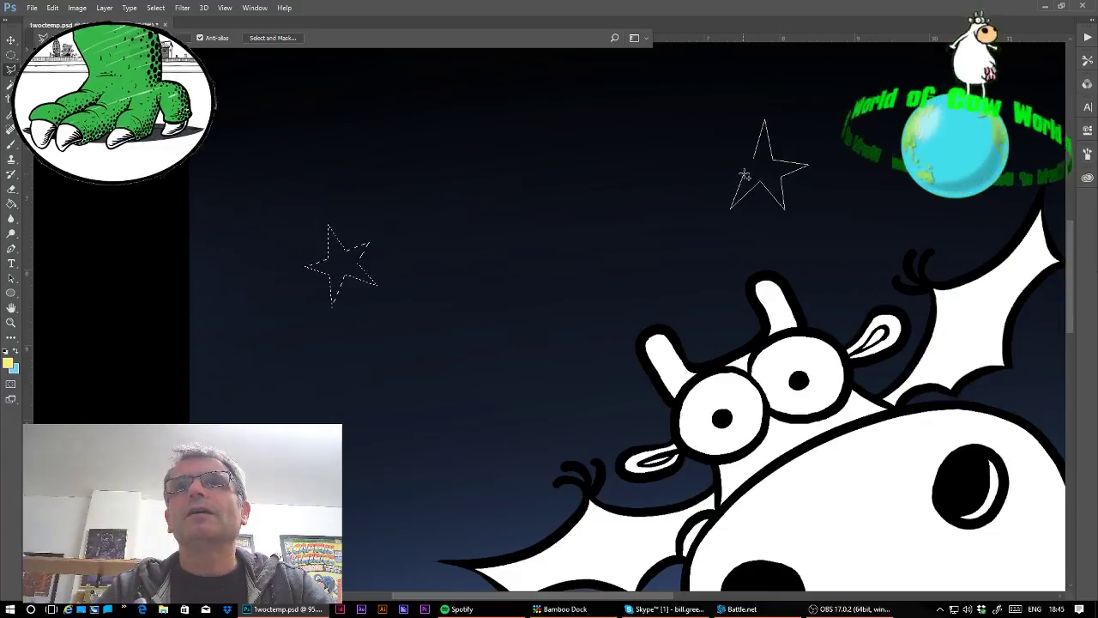
pyautogui.click(718, 156)
pyautogui.click(765, 121)
# Add a third five-pointed star to the selection in the sky to the right of the cow's muzzle and raised wing
pyautogui.hscroll(4, 550, 317)
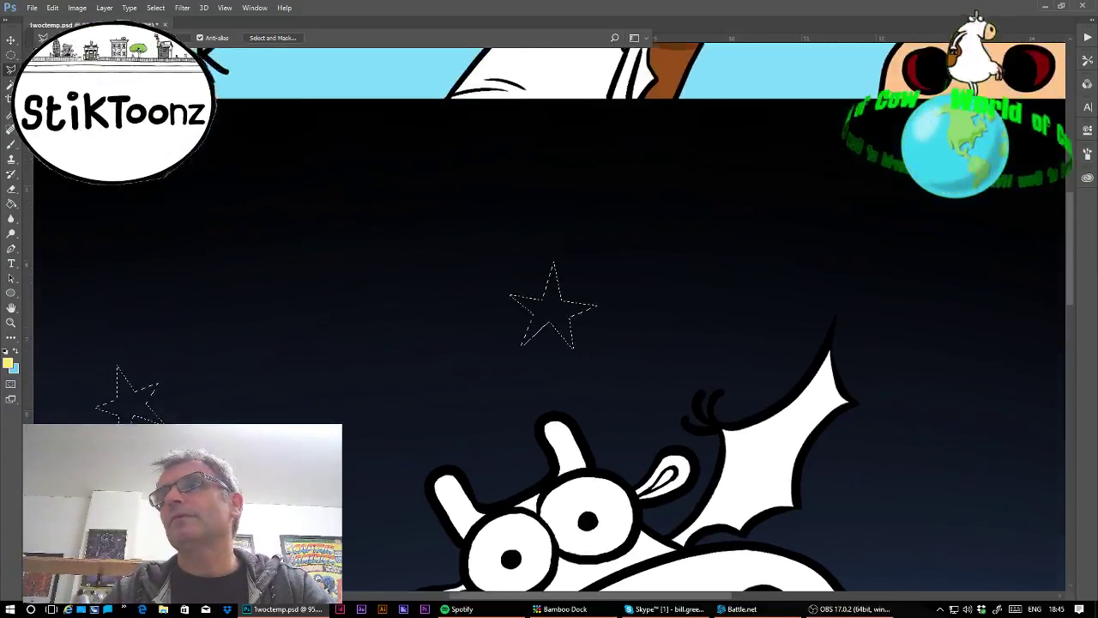
pyautogui.scroll(-3, 549, 317)
pyautogui.click(874, 320)
pyautogui.click(878, 282)
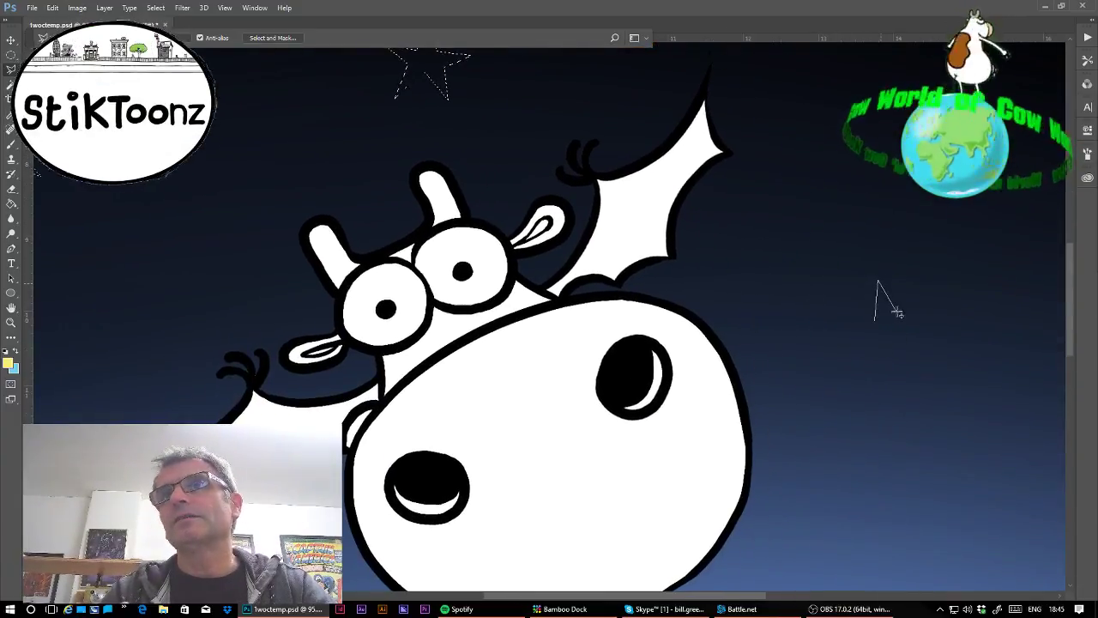
pyautogui.click(897, 316)
pyautogui.click(932, 309)
pyautogui.click(911, 336)
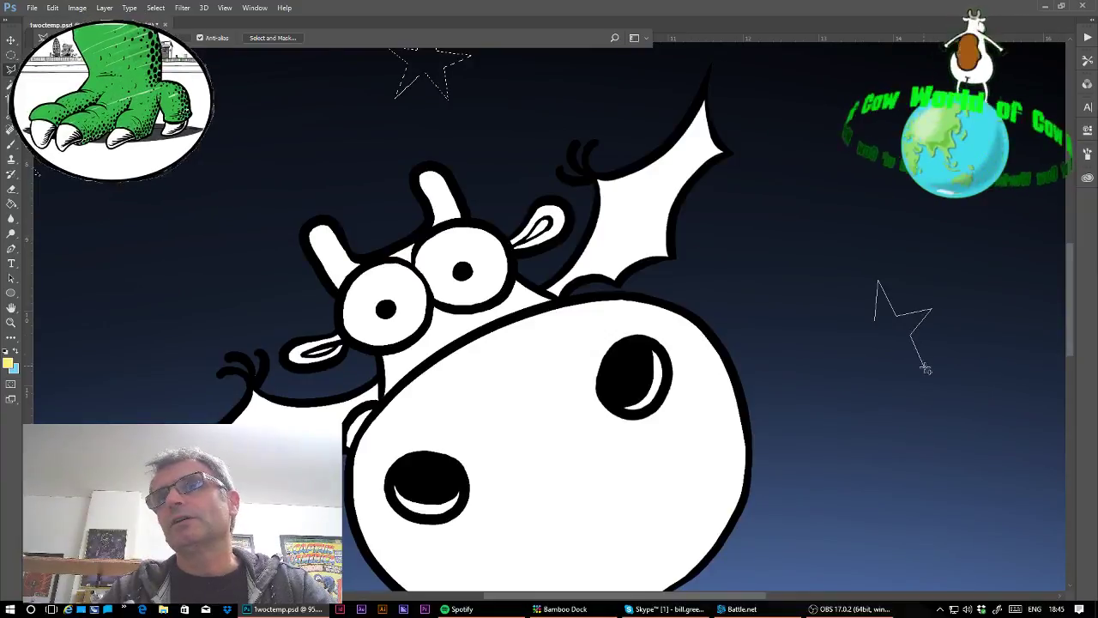
pyautogui.click(925, 368)
pyautogui.click(898, 353)
pyautogui.click(870, 382)
pyautogui.click(873, 345)
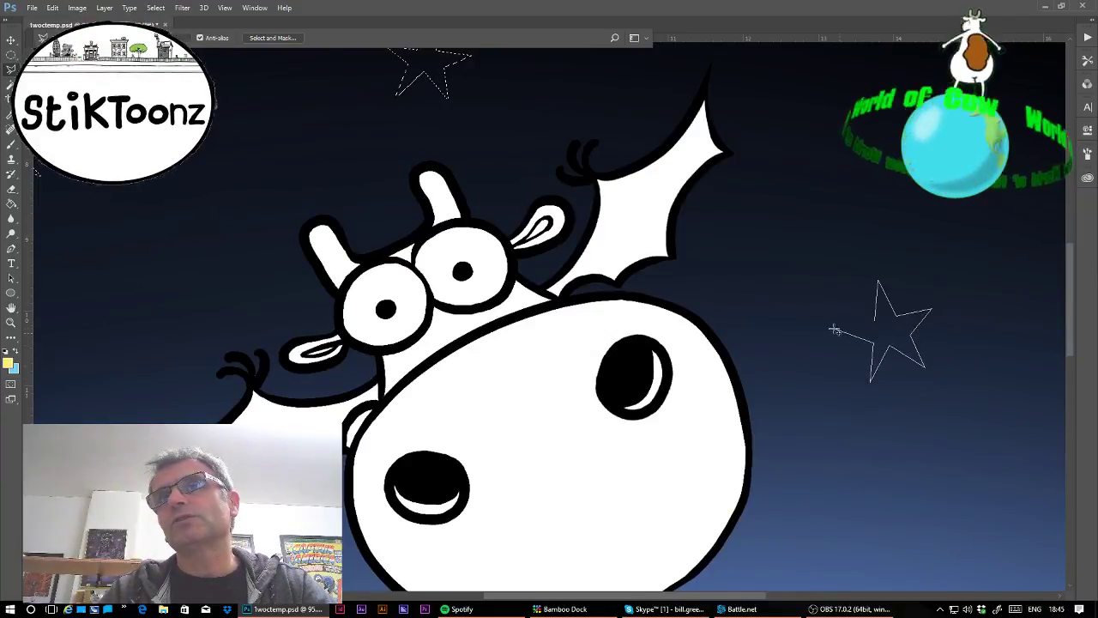
pyautogui.click(837, 328)
pyautogui.click(871, 321)
pyautogui.click(877, 281)
# Add a fourth five-pointed star to the selection in the blue sky below the cow's left wing
pyautogui.moveTo(446, 547); pyautogui.dragTo(637, 257)
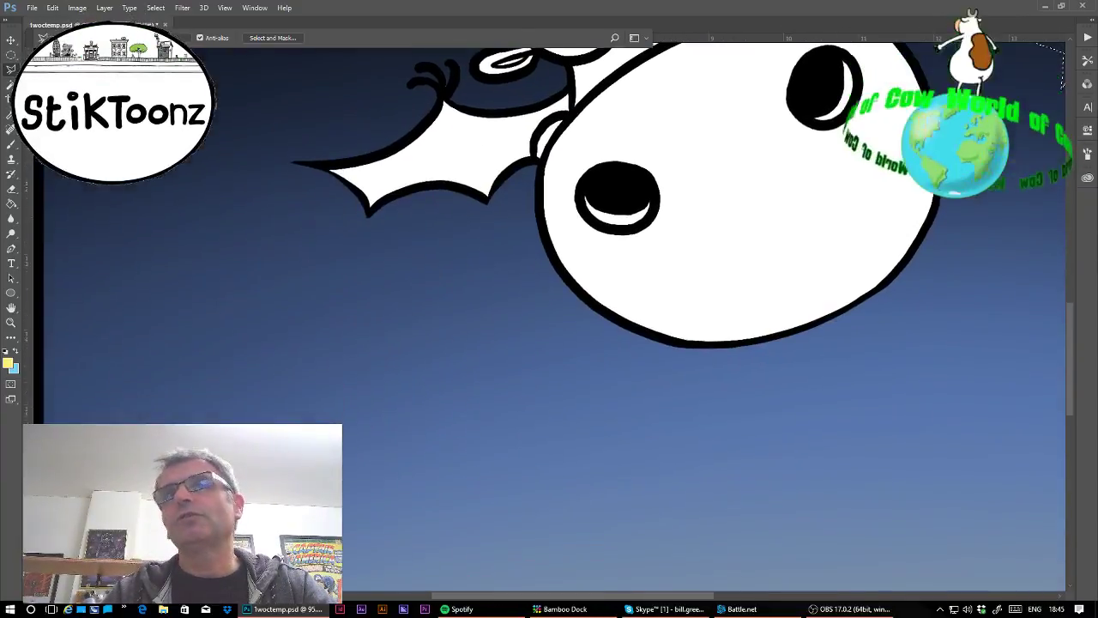
pyautogui.keyDown('shift'); pyautogui.click(330, 389); pyautogui.keyUp('shift')
pyautogui.click(339, 345)
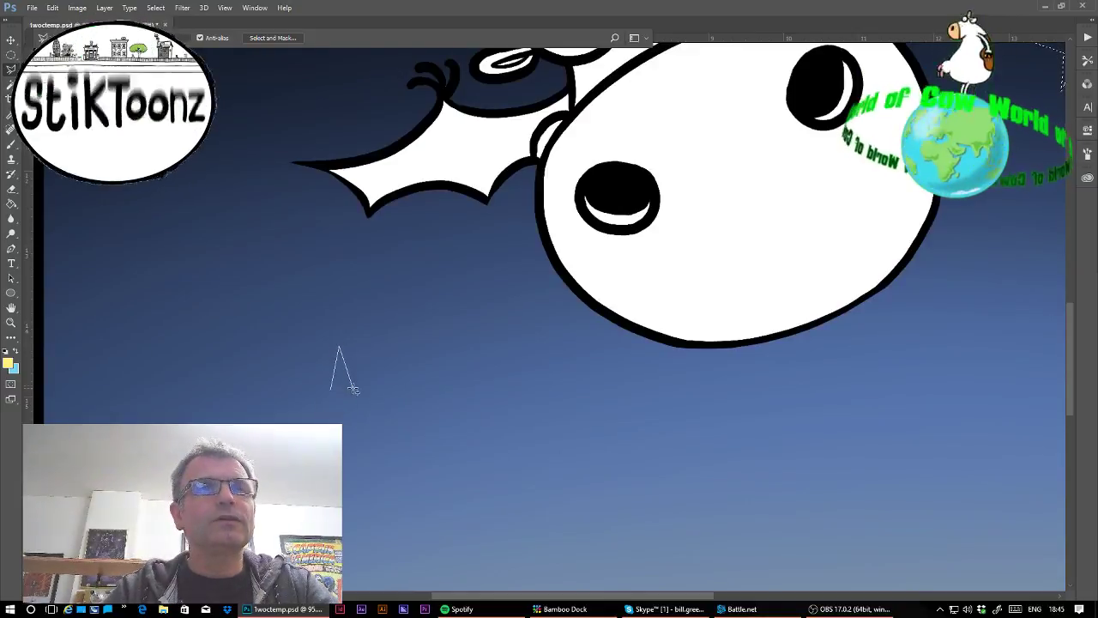
pyautogui.click(351, 387)
pyautogui.click(396, 386)
pyautogui.click(364, 410)
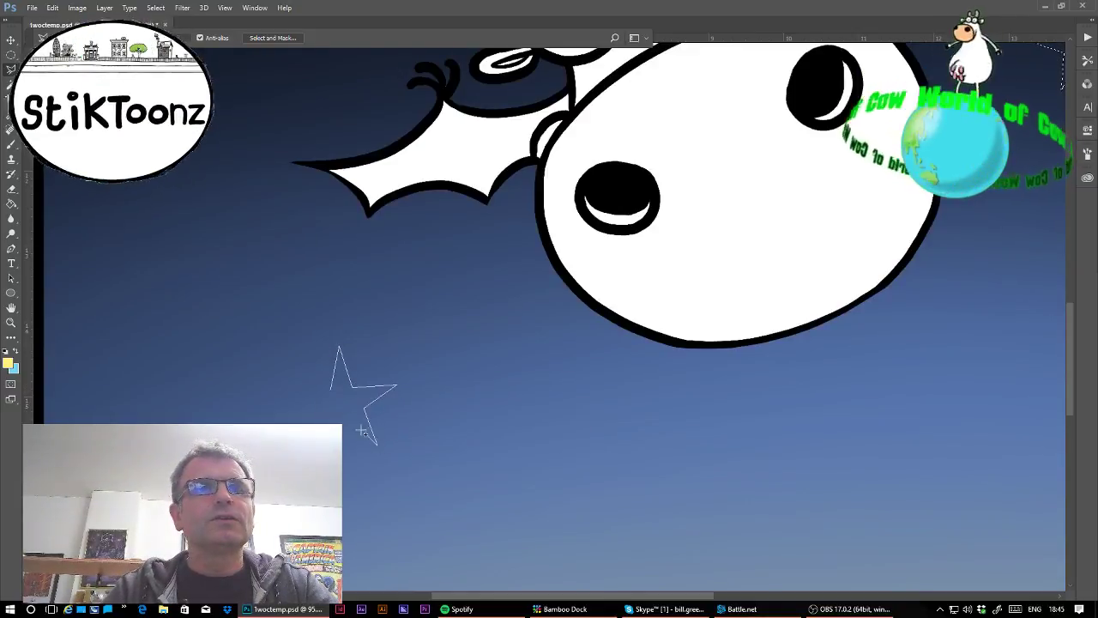
pyautogui.click(378, 444)
pyautogui.click(324, 416)
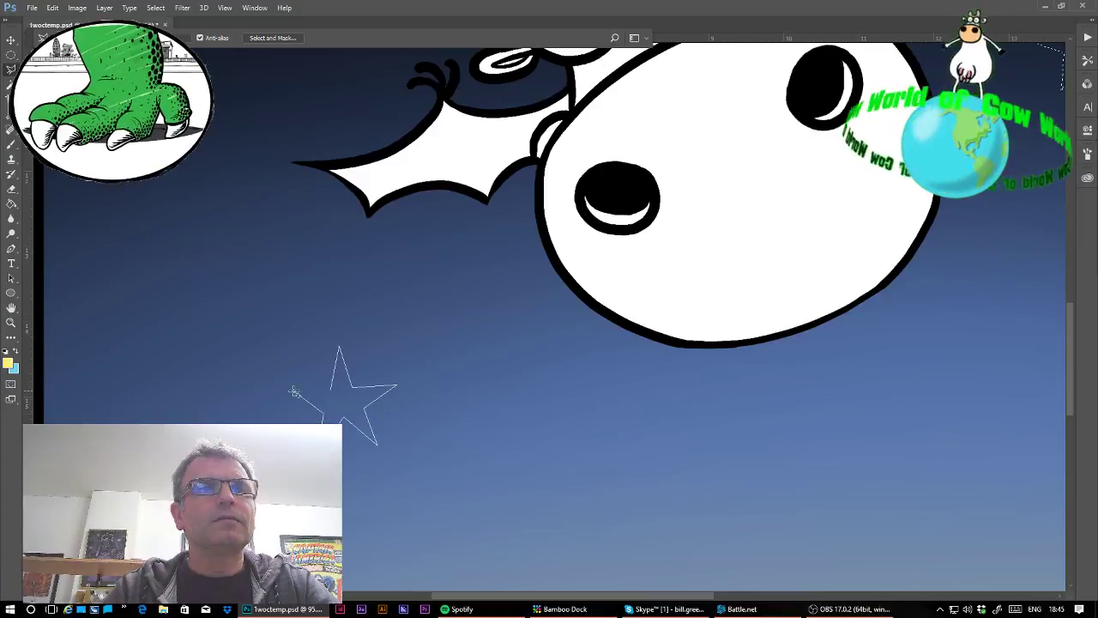
pyautogui.click(293, 390)
pyautogui.click(332, 388)
pyautogui.click(339, 348)
# Add a fifth five-pointed star to the selection in the lower right of the panel, below the cow's muzzle
pyautogui.moveTo(350, 377)
pyautogui.mouseDown()
pyautogui.moveTo(202, 295)
pyautogui.moveTo(76, 189)
pyautogui.mouseUp()
pyautogui.keyDown('shift'); pyautogui.click(761, 343); pyautogui.keyUp('shift')
pyautogui.click(761, 298)
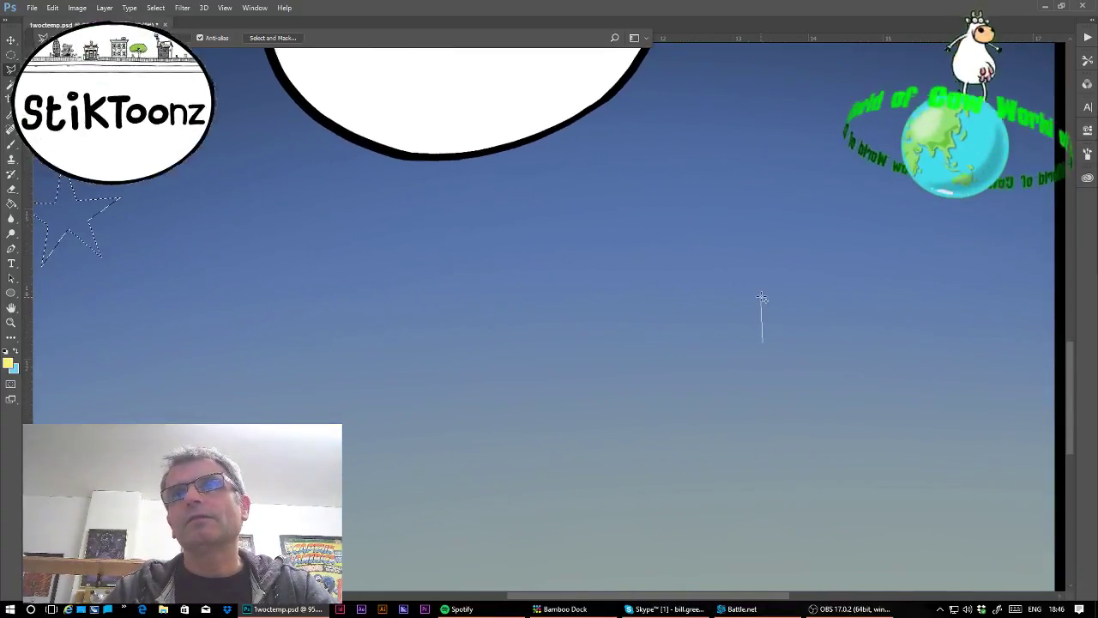
pyautogui.click(788, 329)
pyautogui.click(832, 306)
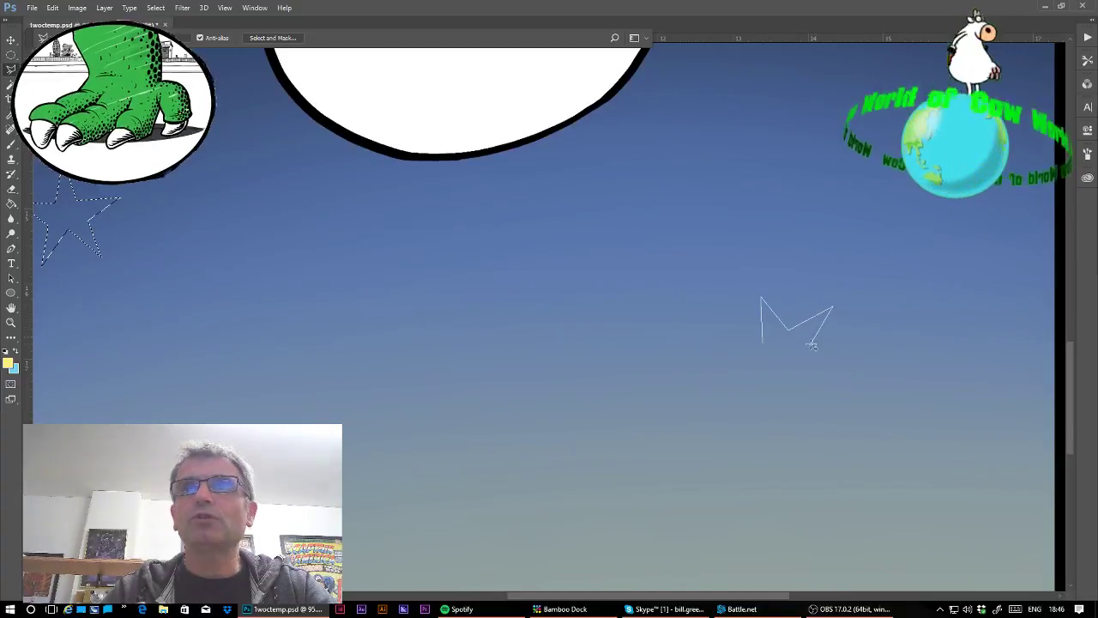
pyautogui.click(807, 346)
pyautogui.click(841, 385)
pyautogui.click(788, 371)
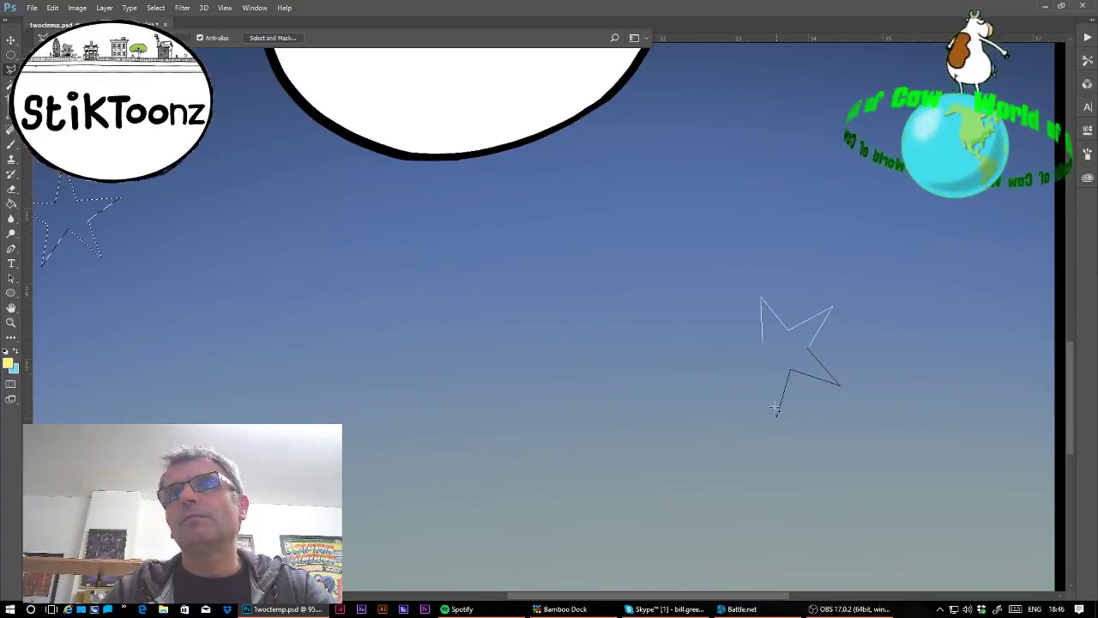
pyautogui.click(776, 417)
pyautogui.click(770, 365)
pyautogui.click(714, 361)
pyautogui.click(766, 349)
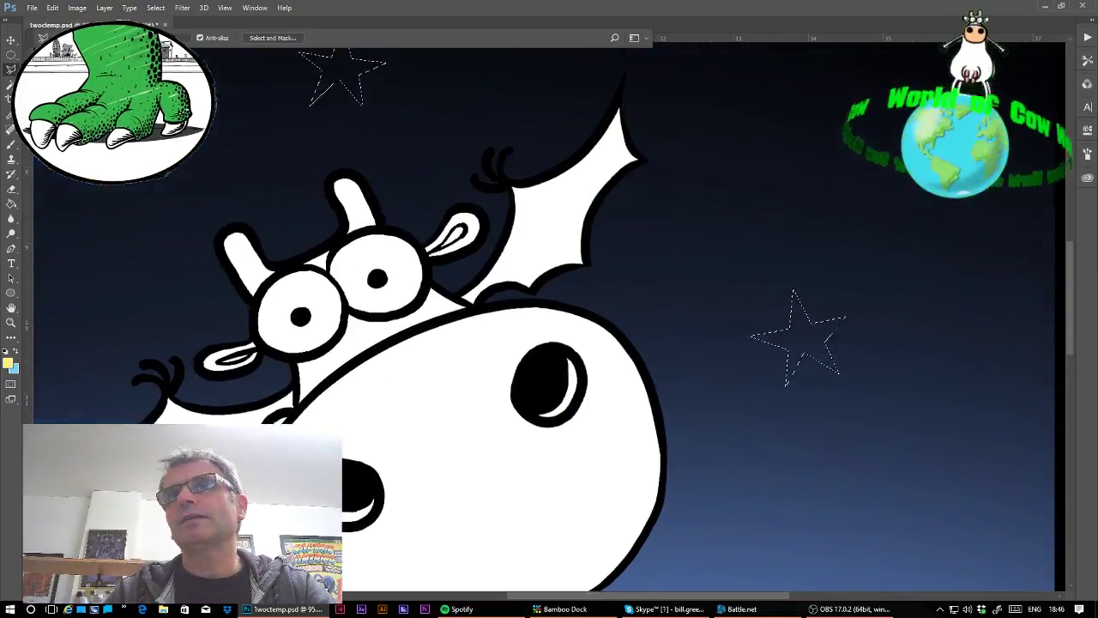
# Add a sixth five-pointed star to the selection in the panel's upper right corner, dismissing the Sticky Keys prompt
pyautogui.scroll(6, 549, 318)
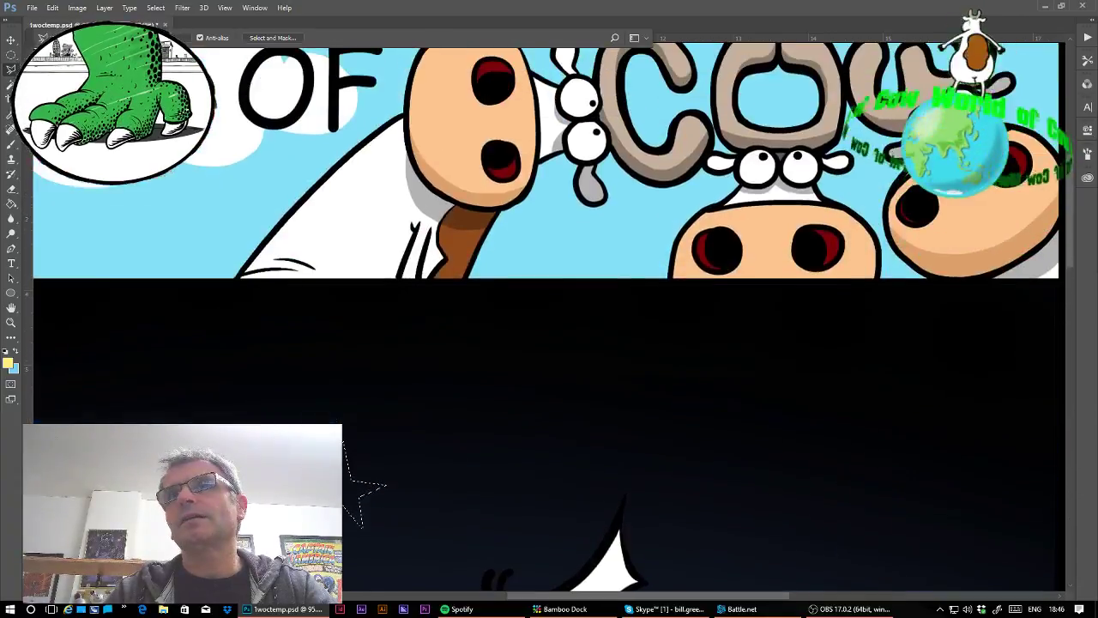
pyautogui.scroll(-1, 549, 317)
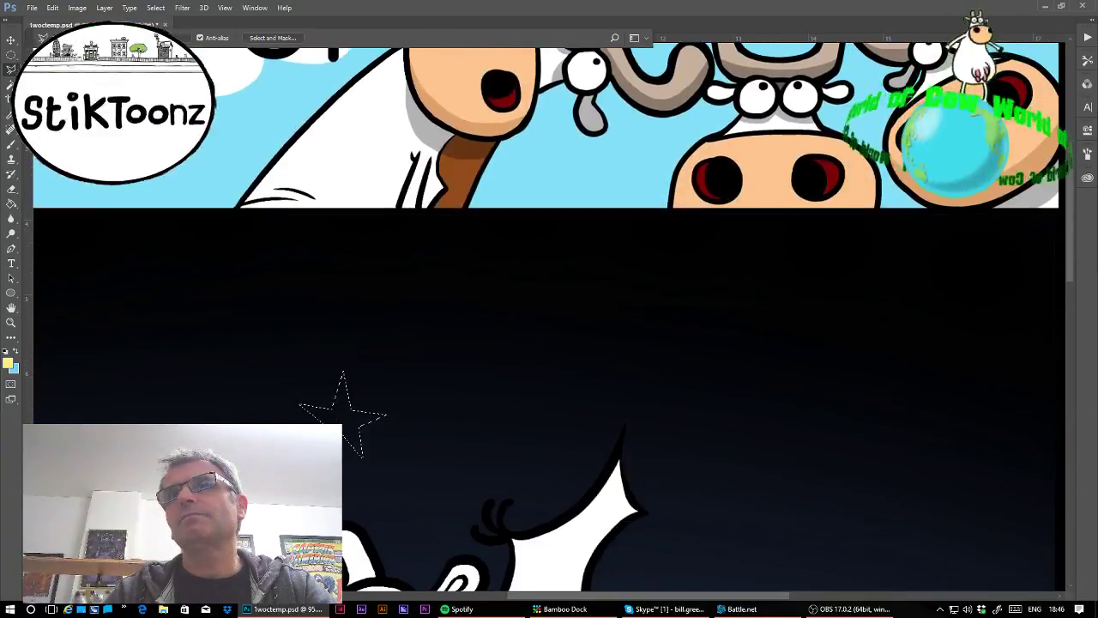
pyautogui.click(927, 285)
pyautogui.click(933, 309)
pyautogui.press('shift')
pyautogui.click(258, 161)
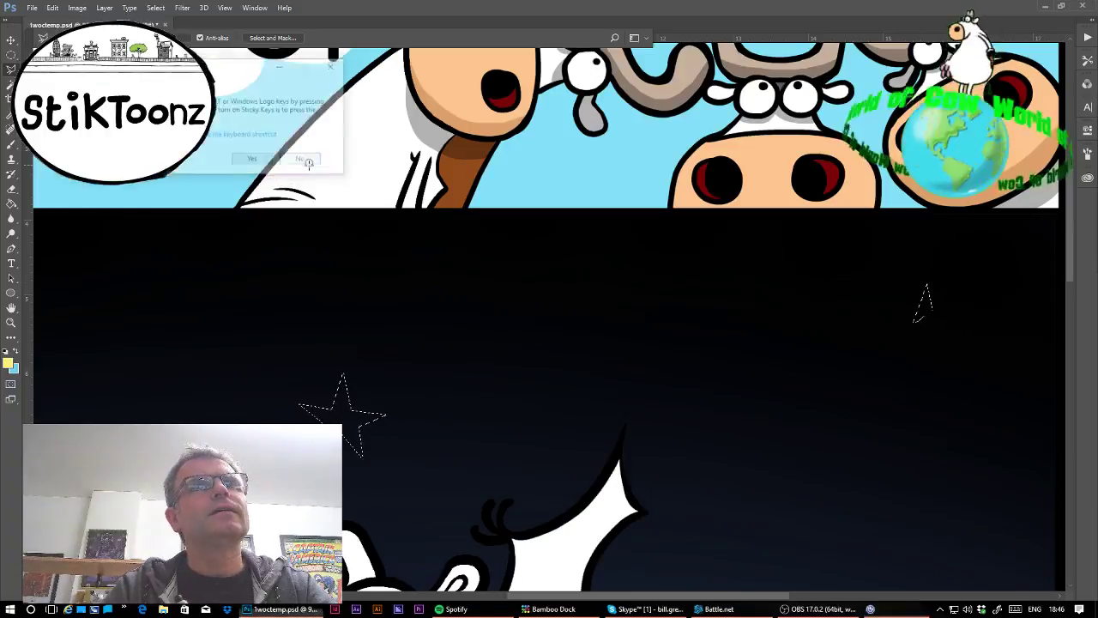
pyautogui.click(974, 331)
pyautogui.click(942, 345)
pyautogui.click(944, 388)
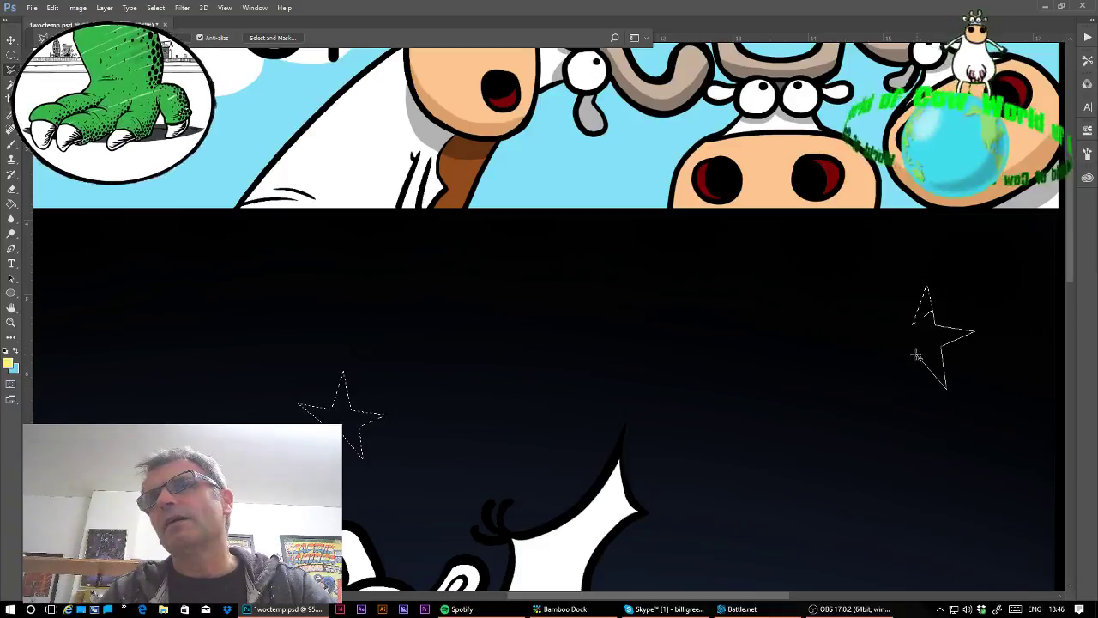
pyautogui.click(881, 382)
pyautogui.click(876, 320)
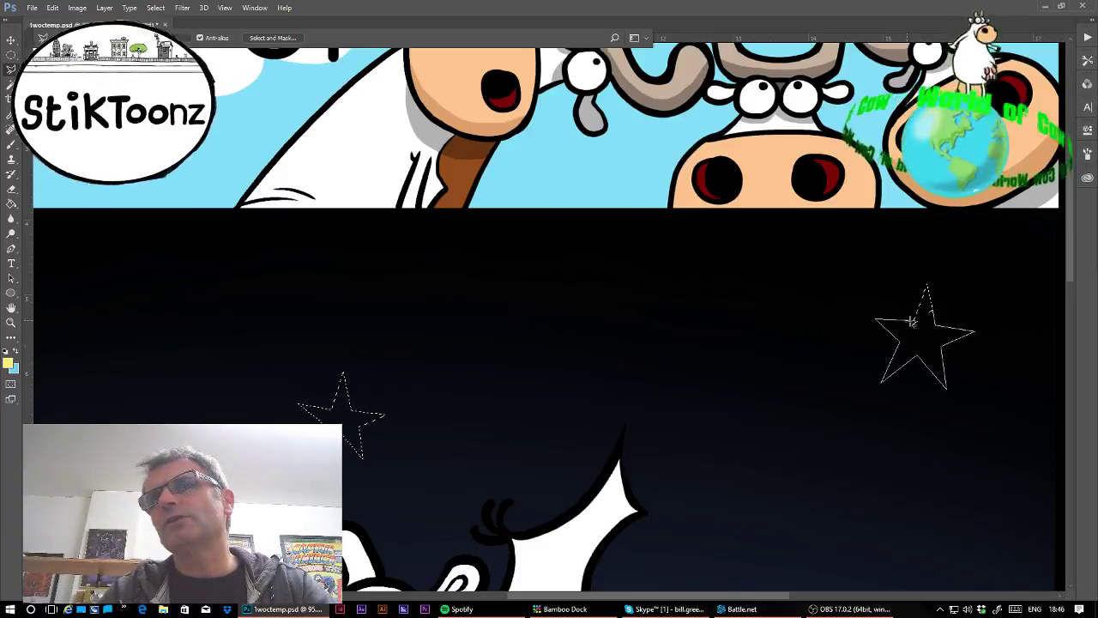
pyautogui.click(915, 323)
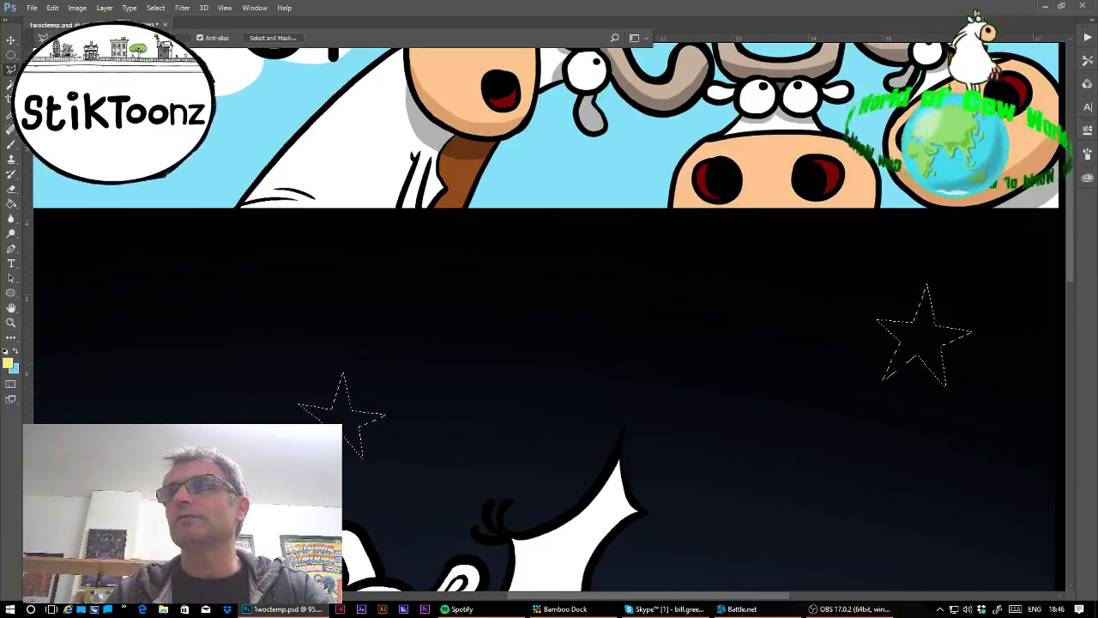
pyautogui.scroll(-5, 549, 318)
pyautogui.hscroll(-3, 549, 317)
pyautogui.scroll(-1, 549, 318)
pyautogui.scroll(-1, 549, 317)
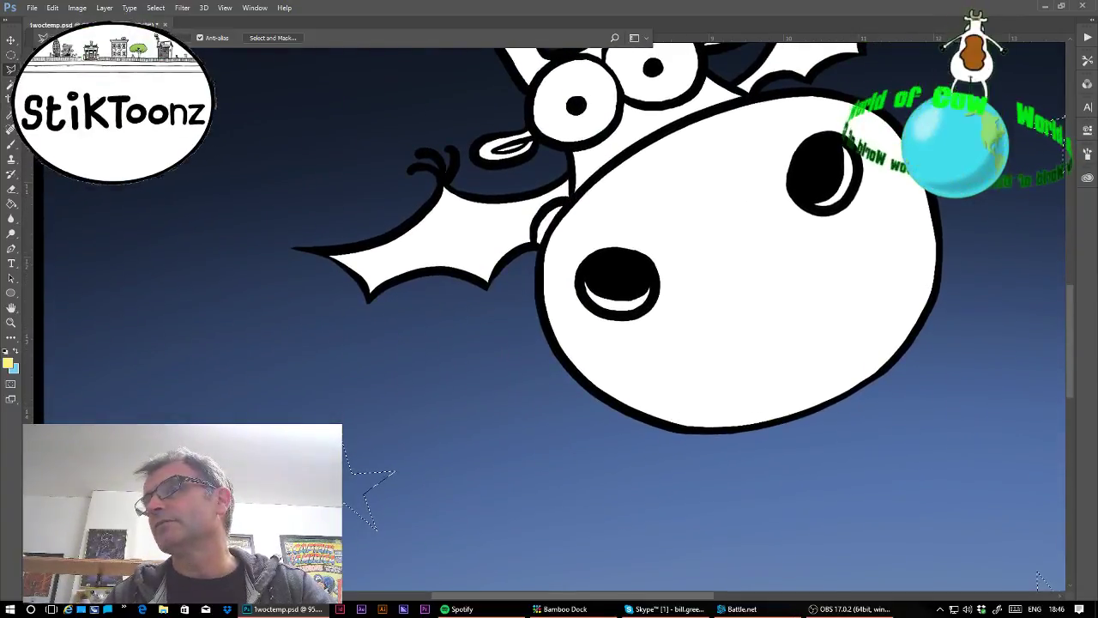
# Fill the six selected five-pointed stars with golden yellow and clear the selection
pyautogui.click(11, 203)
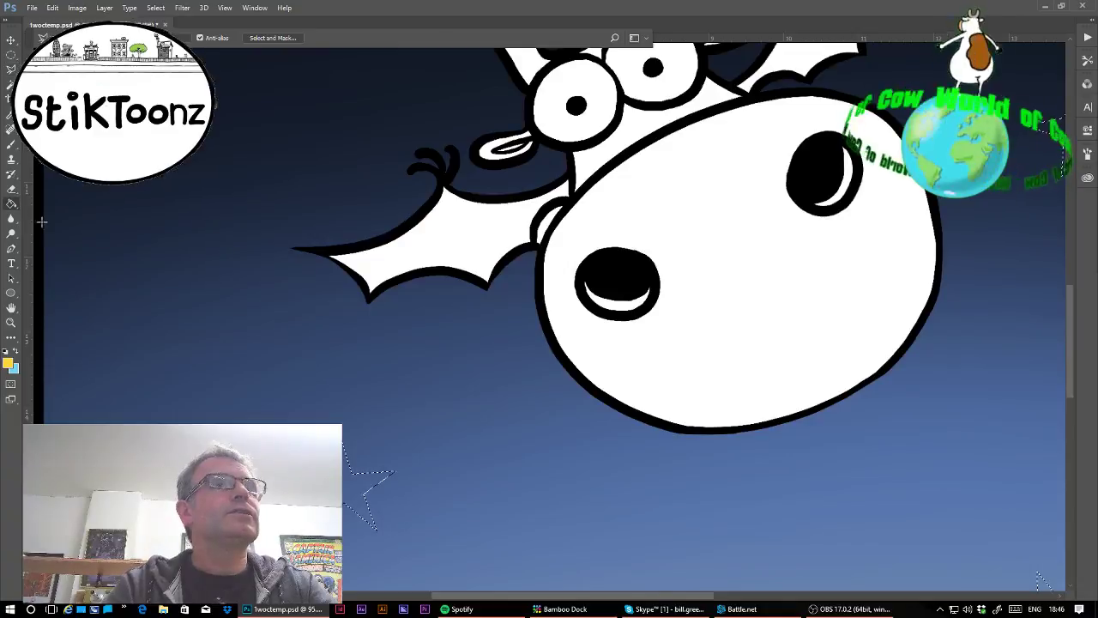
pyautogui.click(360, 482)
pyautogui.scroll(8, 549, 309)
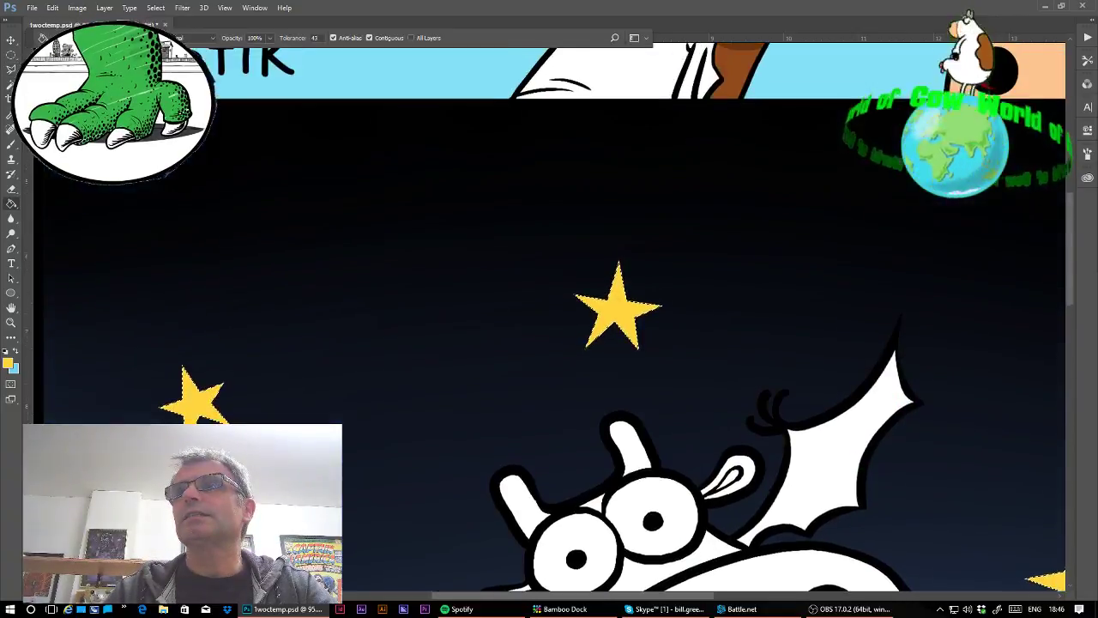
# Scatter small round yellow stars across the upper and lower sky around the cow using the Brush at 100% opacity
pyautogui.click(11, 145)
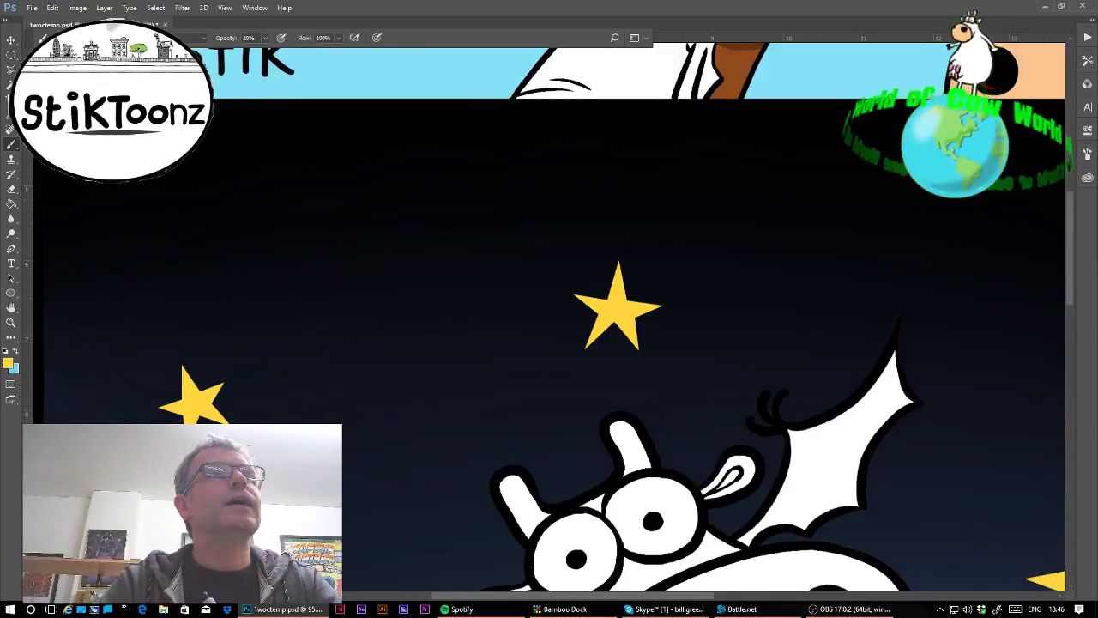
pyautogui.click(71, 38)
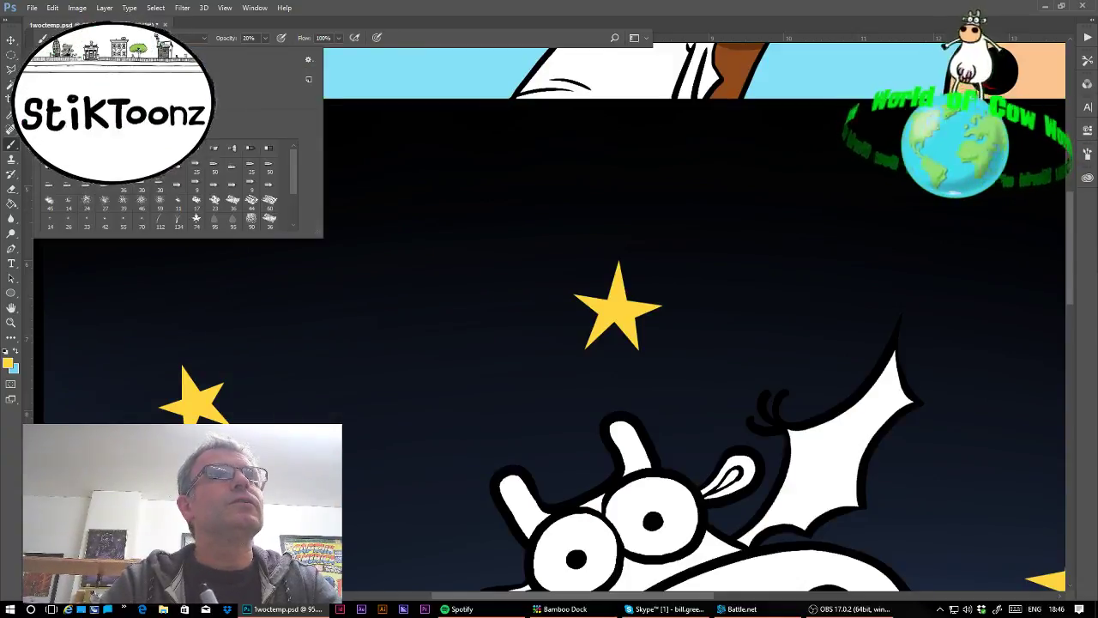
pyautogui.click(436, 263)
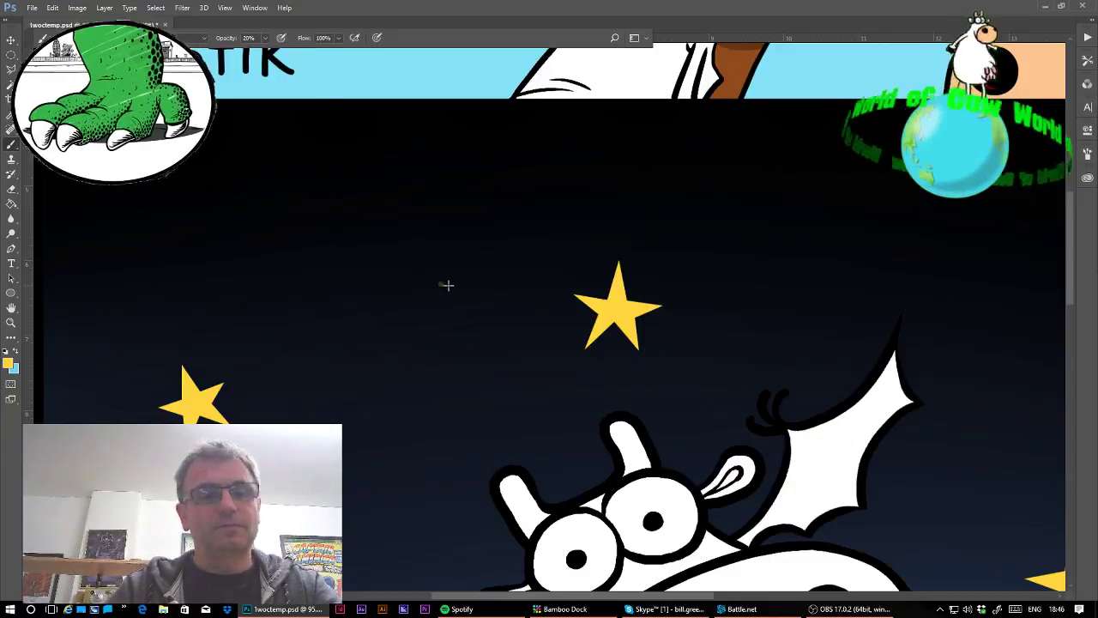
pyautogui.press('0')
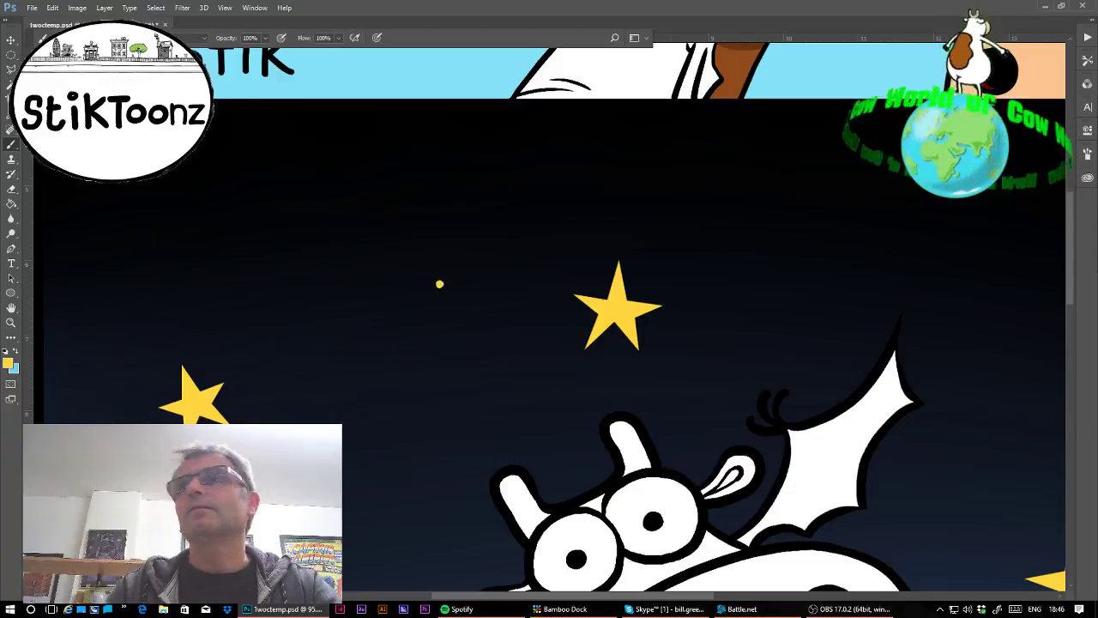
pyautogui.scroll(-5, 343, 457)
pyautogui.click(407, 502)
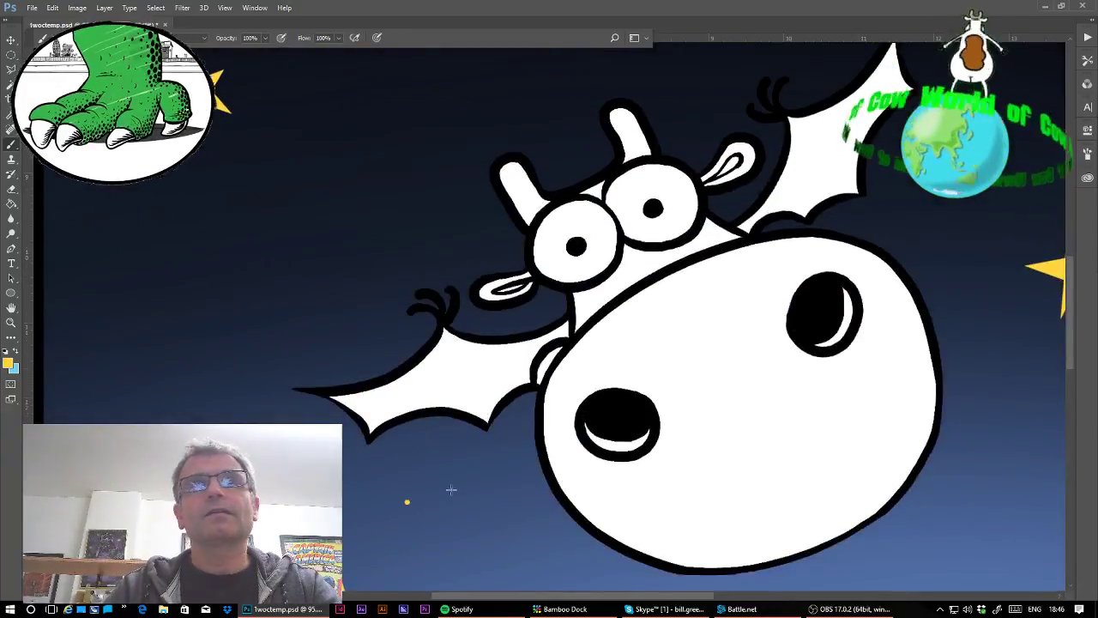
pyautogui.scroll(-8, 406, 502)
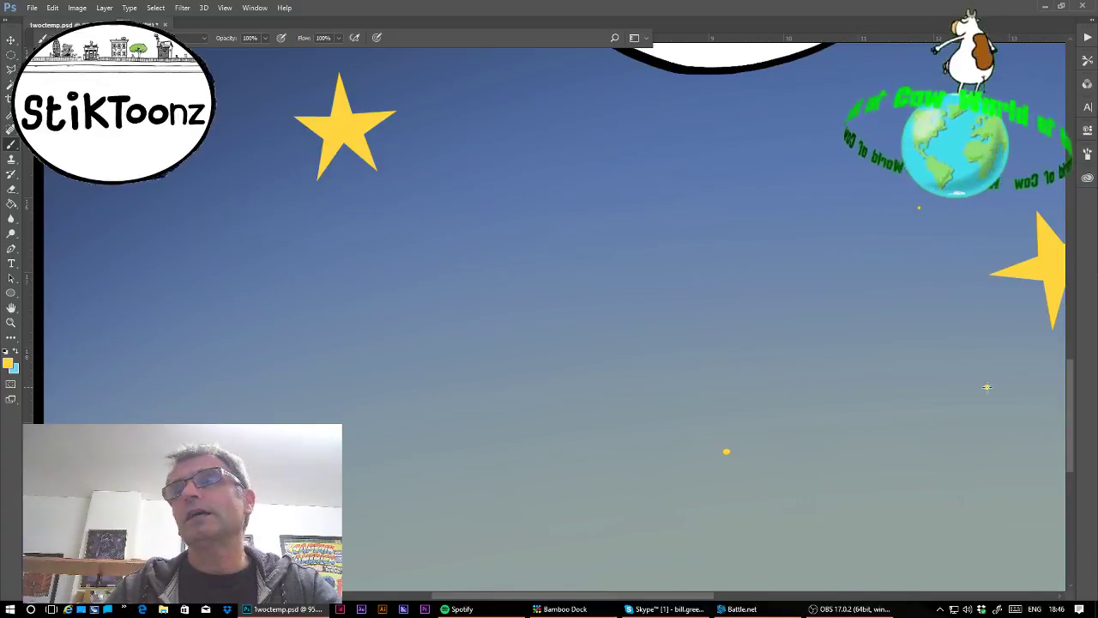
# Dot small white stars across the dark upper sky above the cow and on both sides of it
pyautogui.scroll(12, 258, 291)
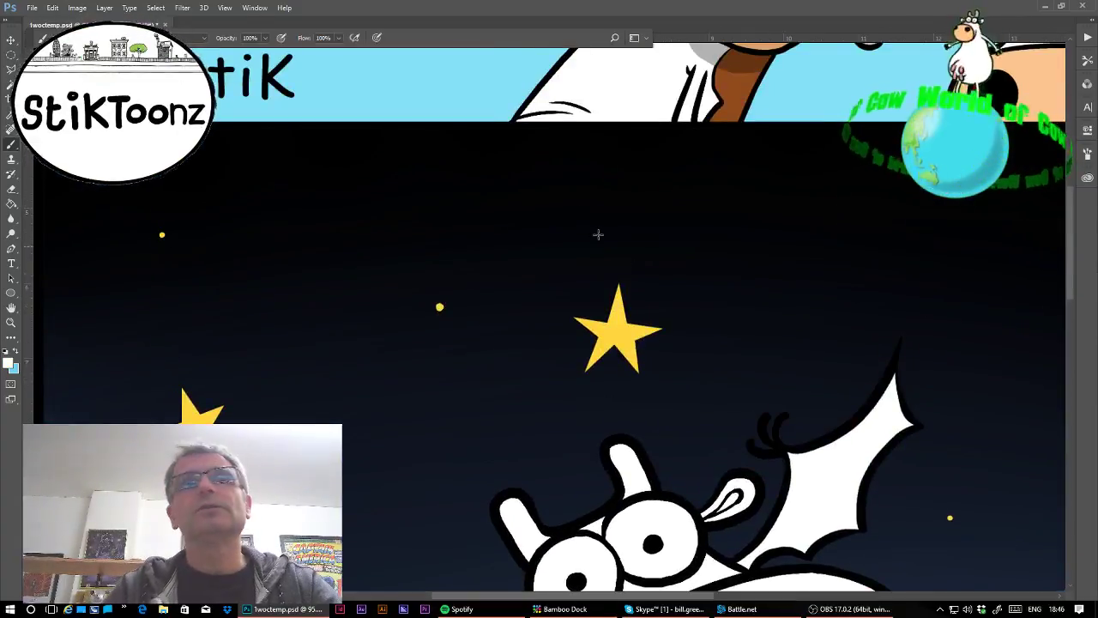
pyautogui.click(569, 204)
pyautogui.click(412, 423)
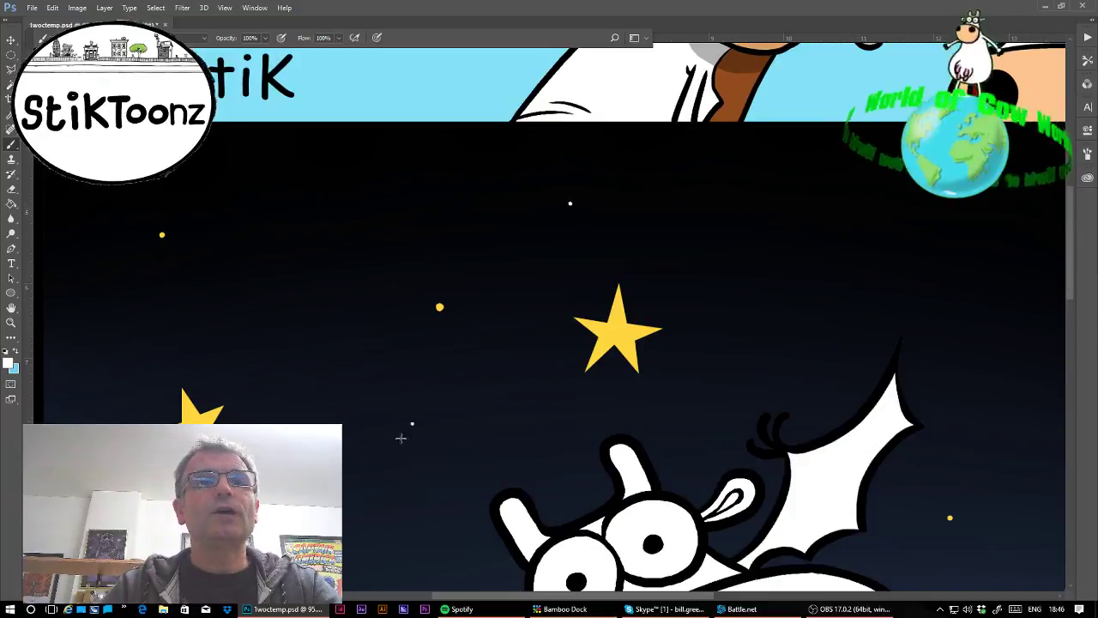
pyautogui.click(115, 321)
pyautogui.hscroll(4, 841, 344)
pyautogui.scroll(-2, 841, 345)
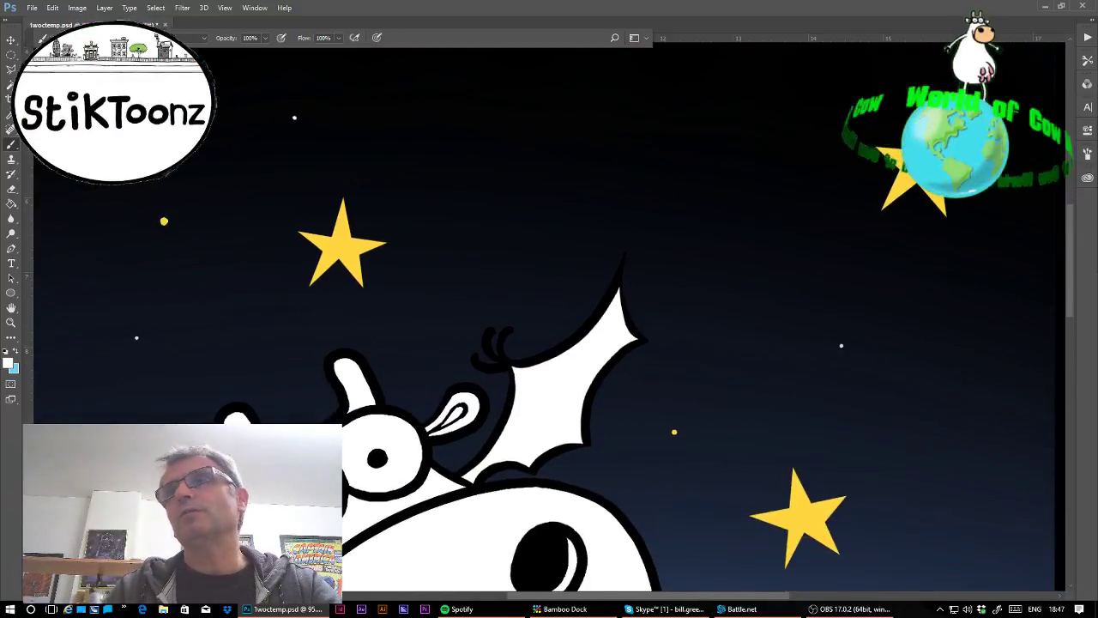
# Dot more small white stars in the lower blue sky and around the cow's left wing and head
pyautogui.scroll(-10, 841, 345)
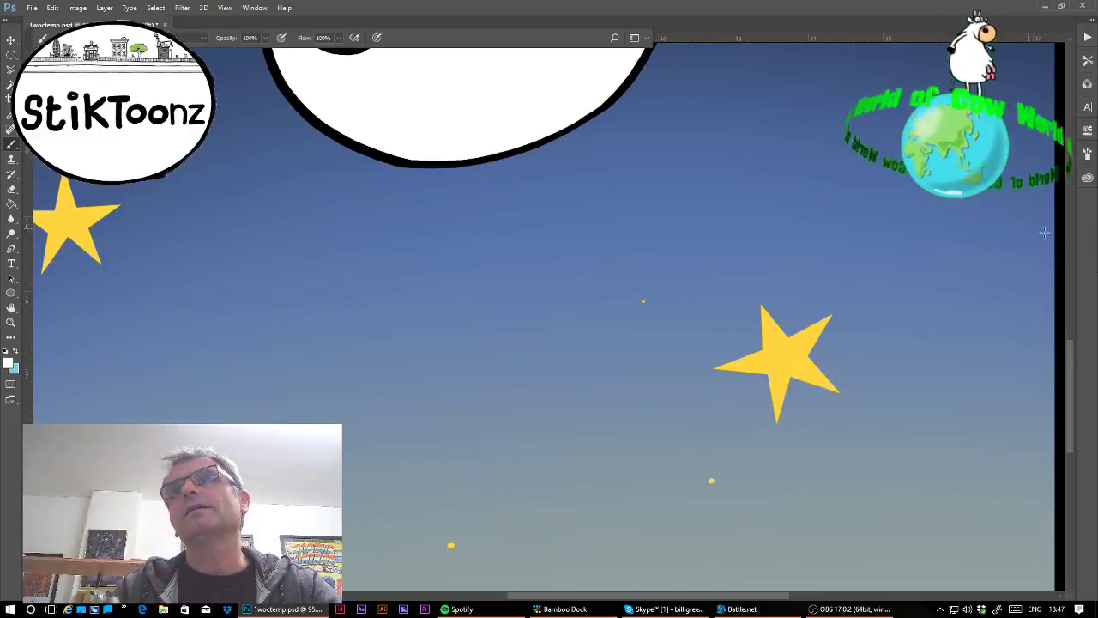
pyautogui.hscroll(-4, 841, 345)
pyautogui.scroll(-2, 841, 345)
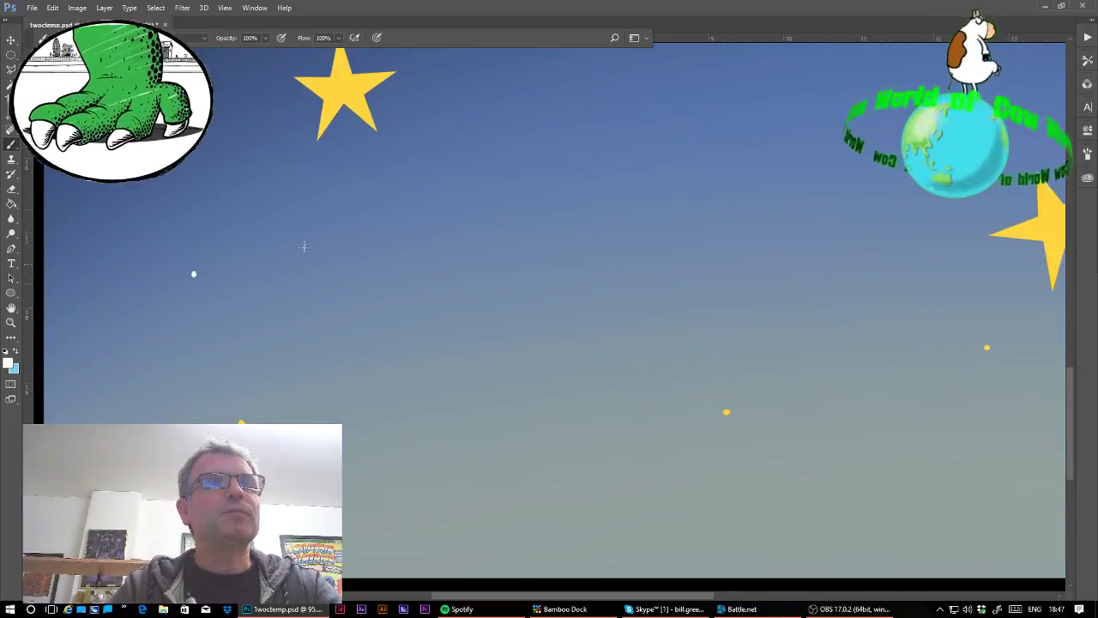
pyautogui.scroll(10, 389, 425)
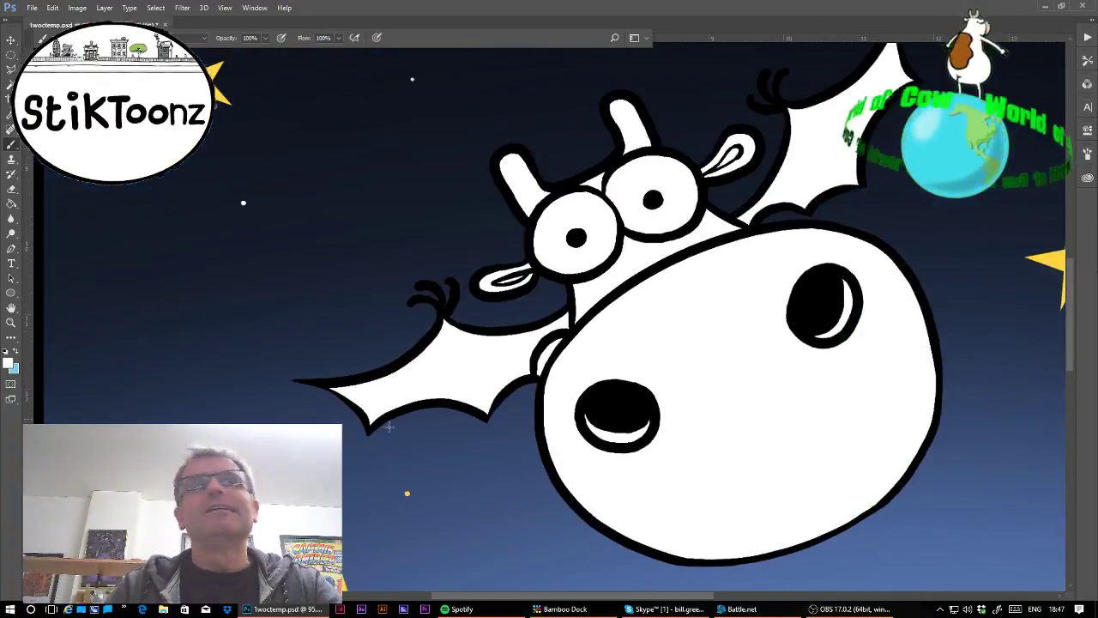
pyautogui.click(350, 295)
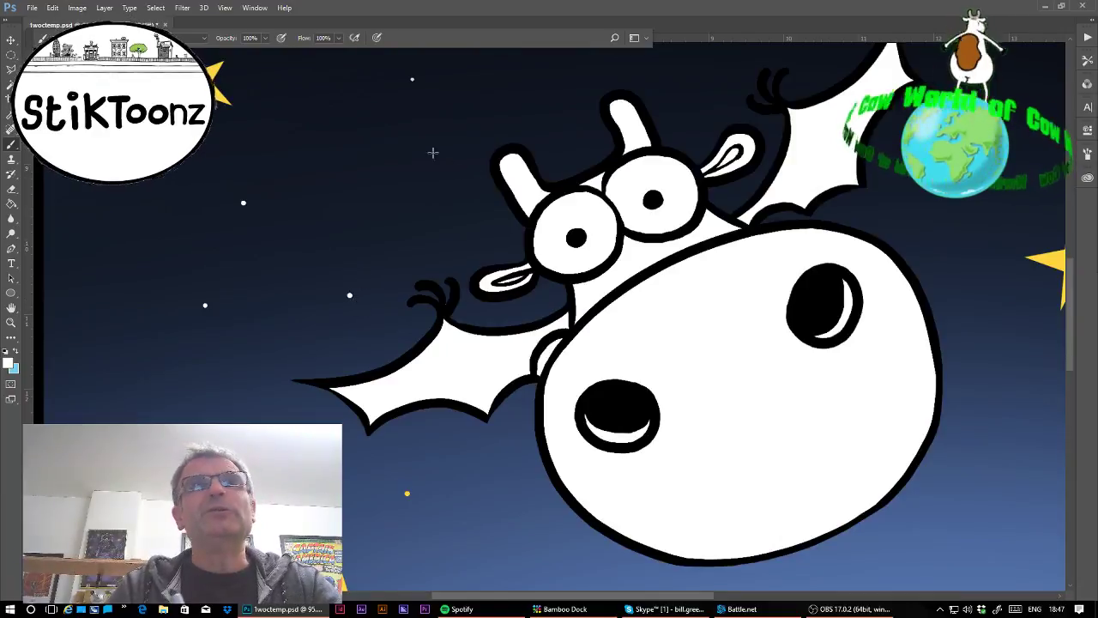
pyautogui.scroll(10, 549, 318)
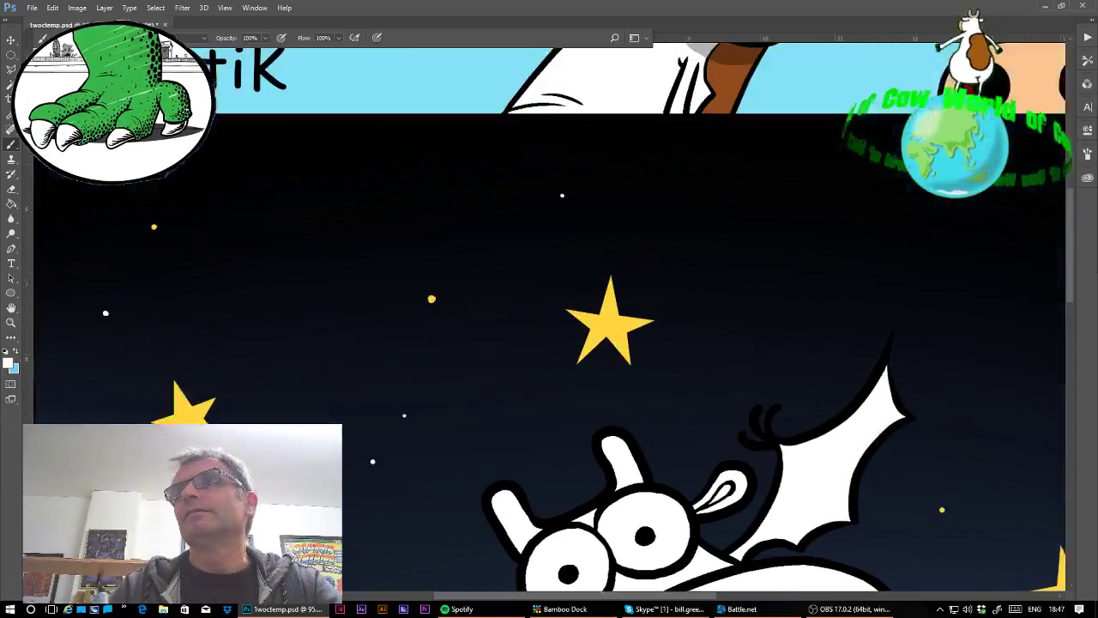
pyautogui.scroll(-10, 549, 317)
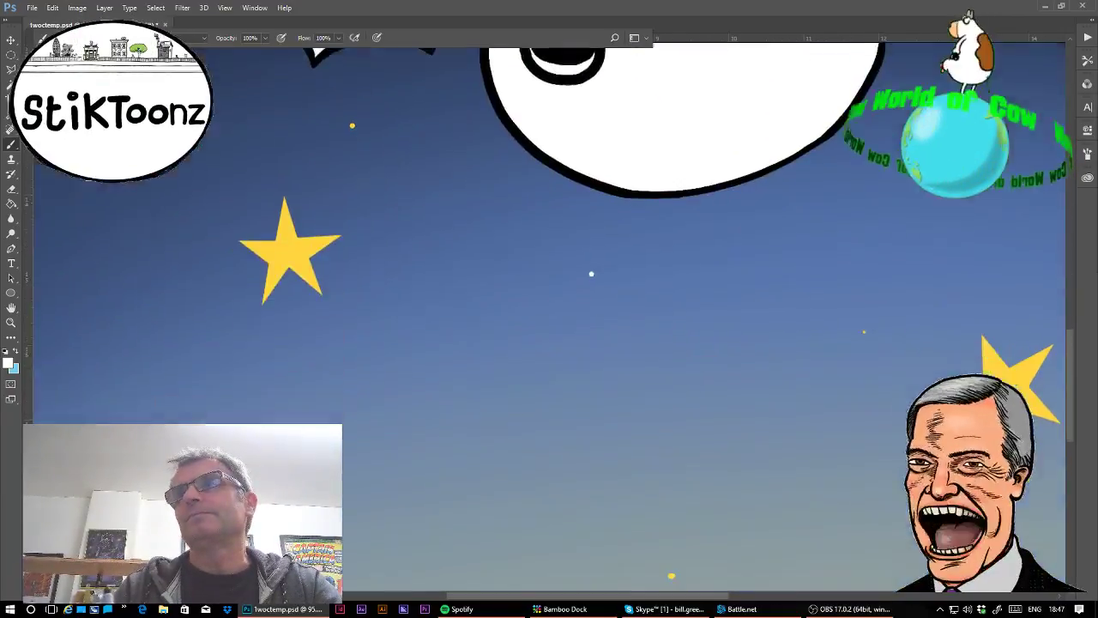
# Fill the cow's muzzle with peach using the Paint Bucket
pyautogui.scroll(-8, 549, 318)
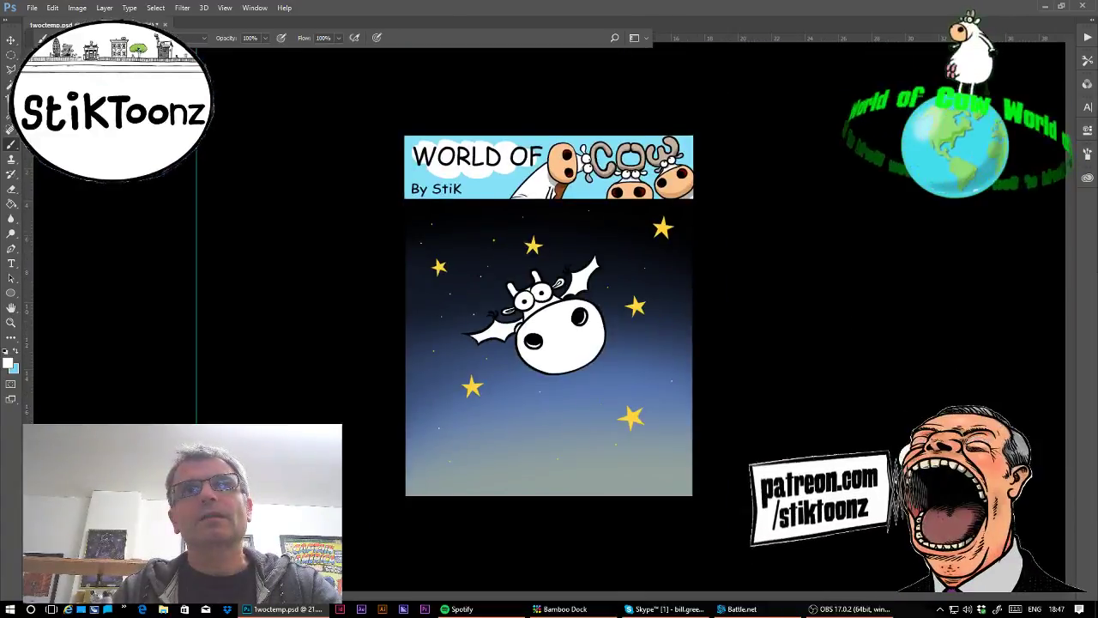
pyautogui.scroll(1, 549, 316)
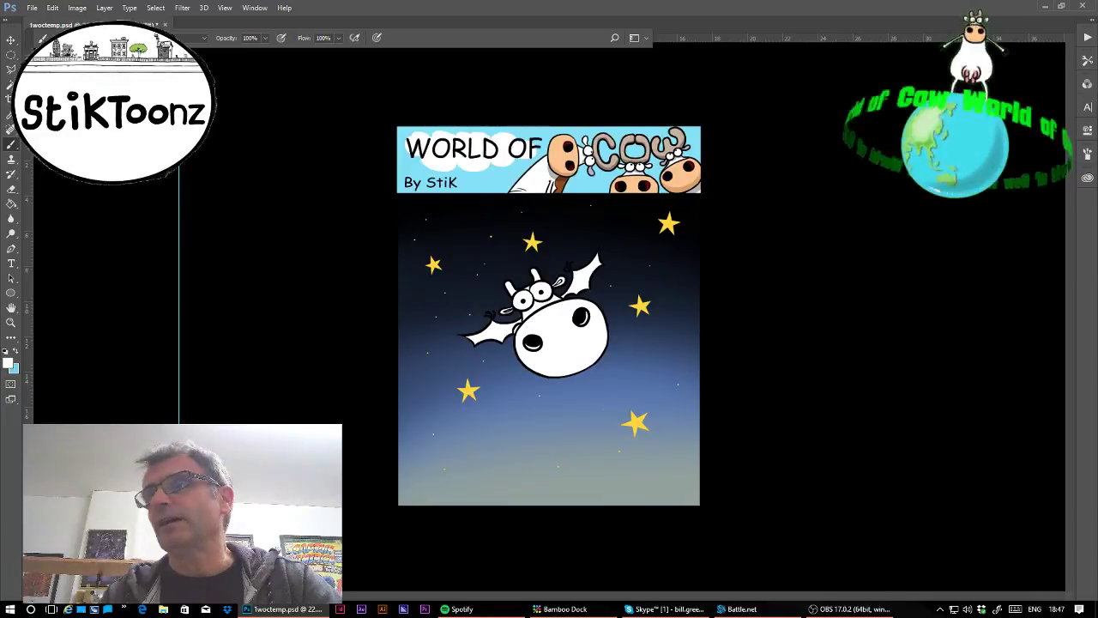
pyautogui.press('g')
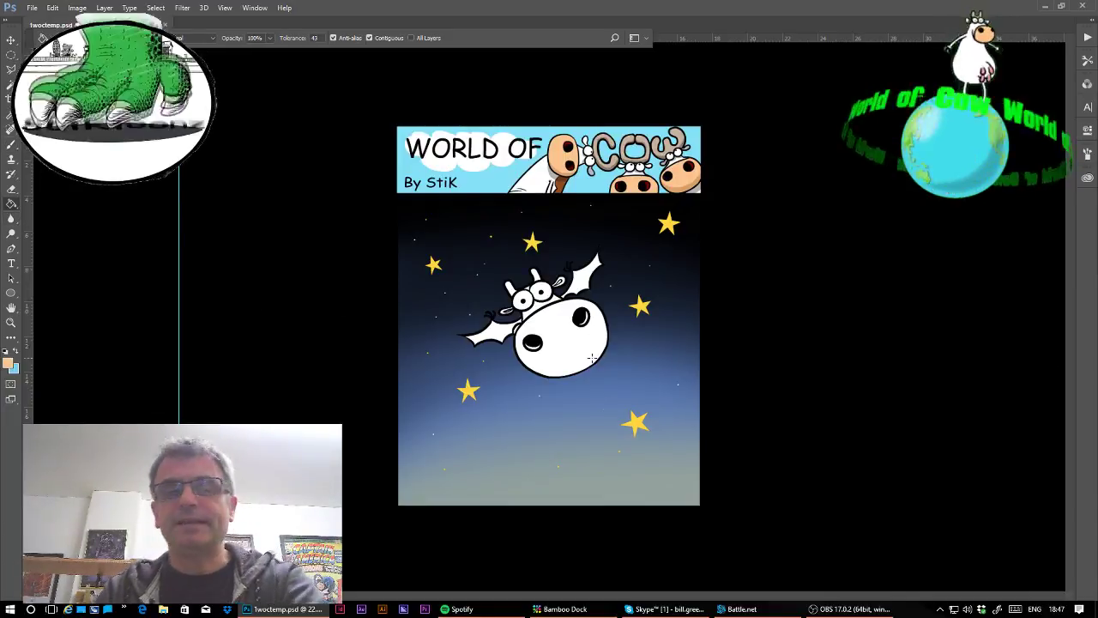
pyautogui.click(579, 356)
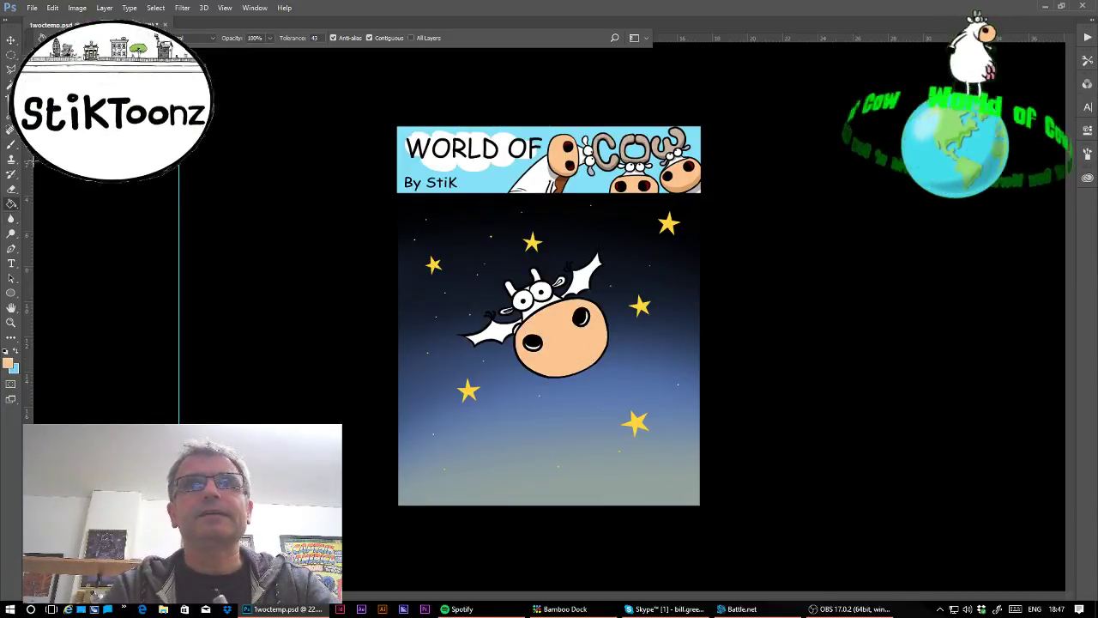
pyautogui.press('i')
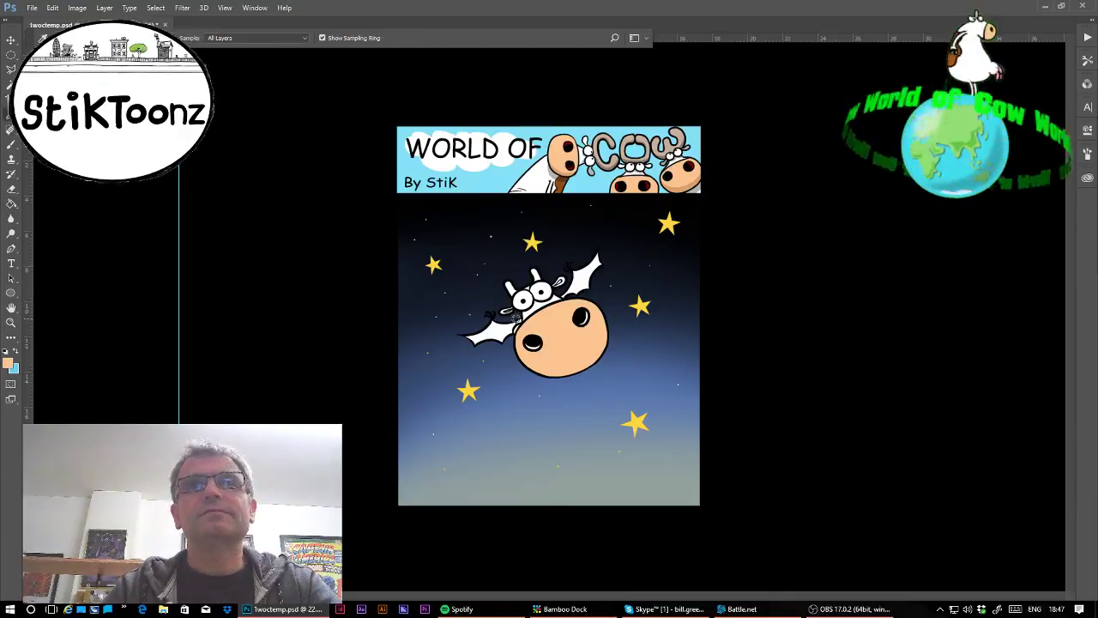
pyautogui.click(443, 333)
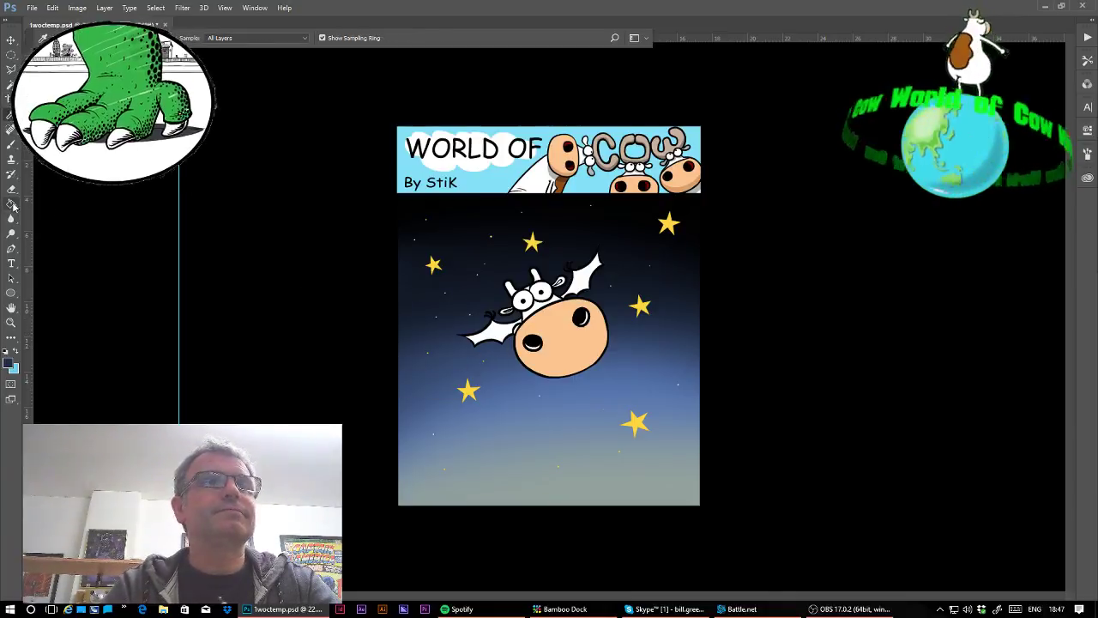
pyautogui.press('g')
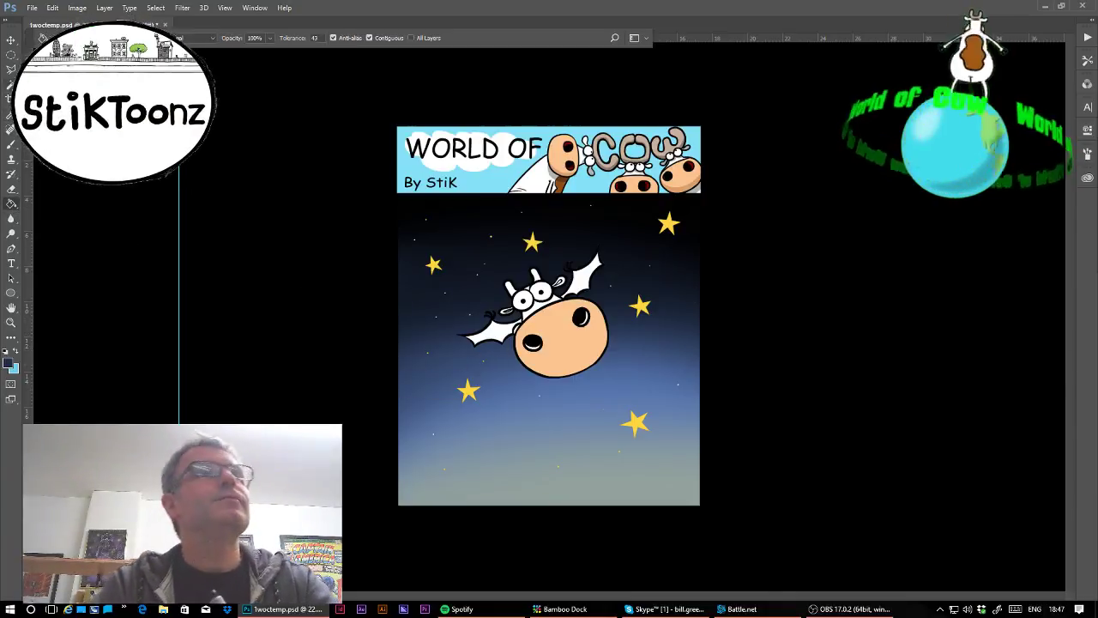
pyautogui.press('w')
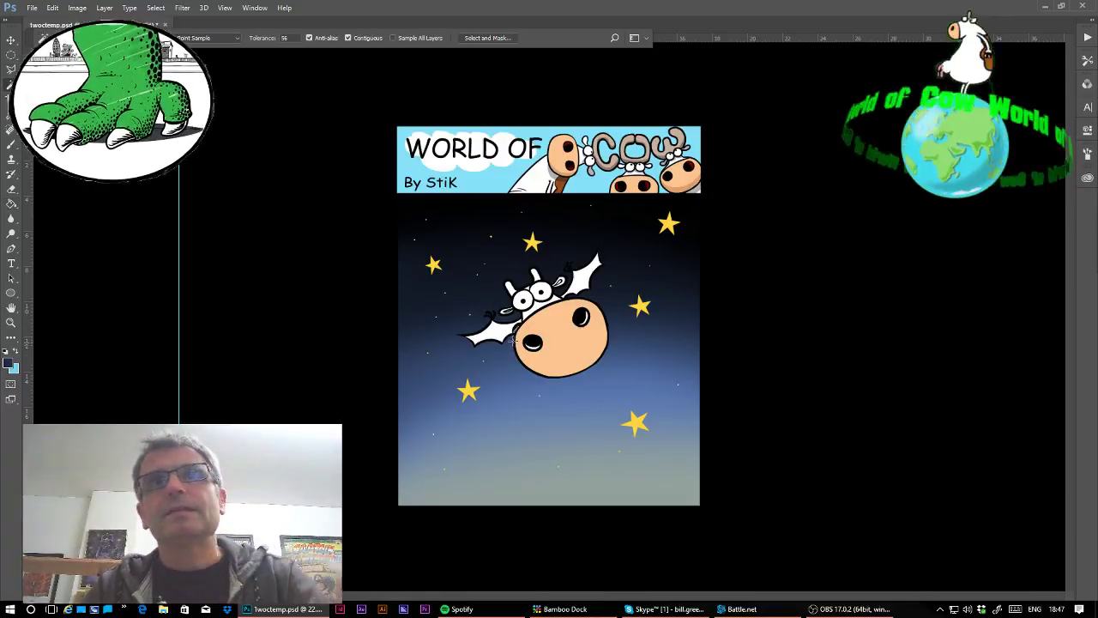
# Fill both bat wings with black and the crescents inside the nostrils with dark red
pyautogui.press('ctrl')
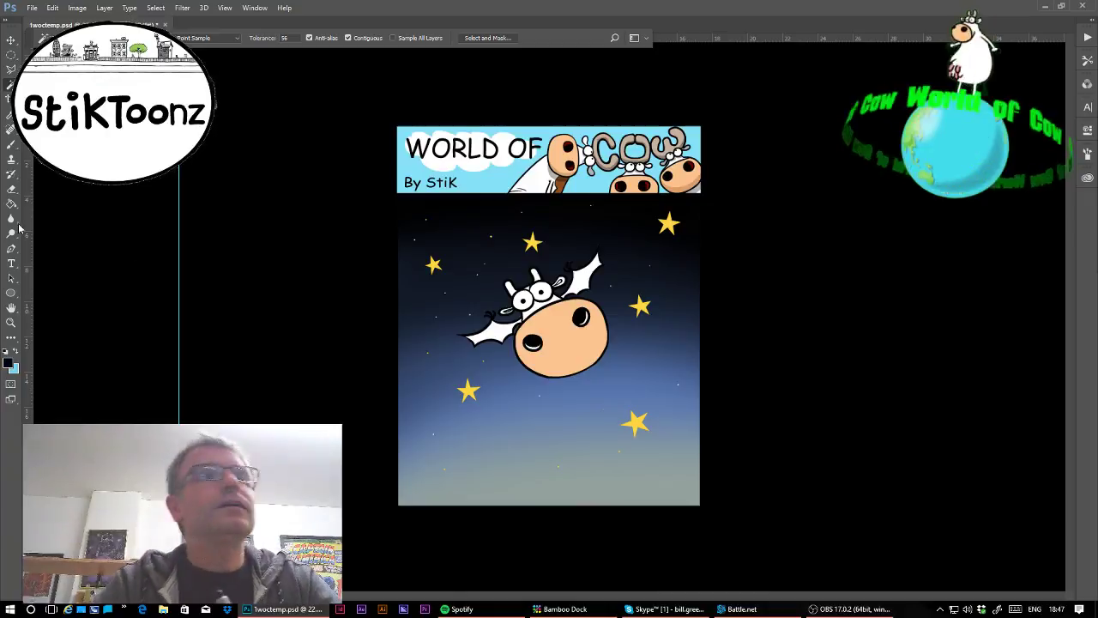
pyautogui.click(11, 204)
pyautogui.click(507, 331)
pyautogui.click(577, 292)
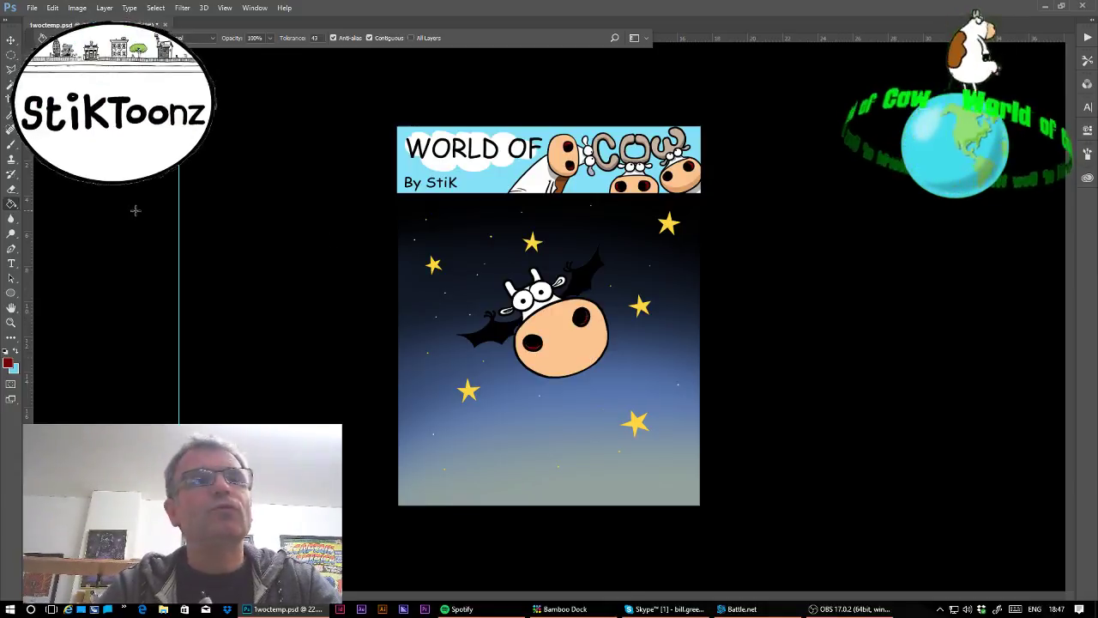
# Select crescent-shaped shading areas along the lower edges of both eyeballs with the Lasso tool
pyautogui.click(11, 322)
pyautogui.moveTo(566, 285); pyautogui.dragTo(564, 281)
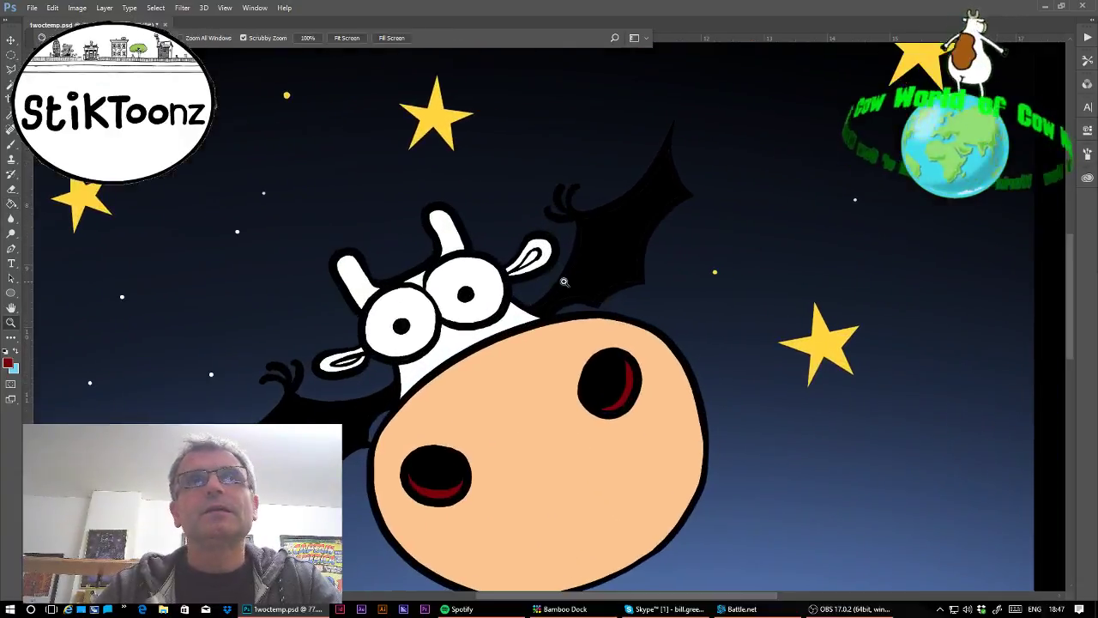
pyautogui.click(10, 70)
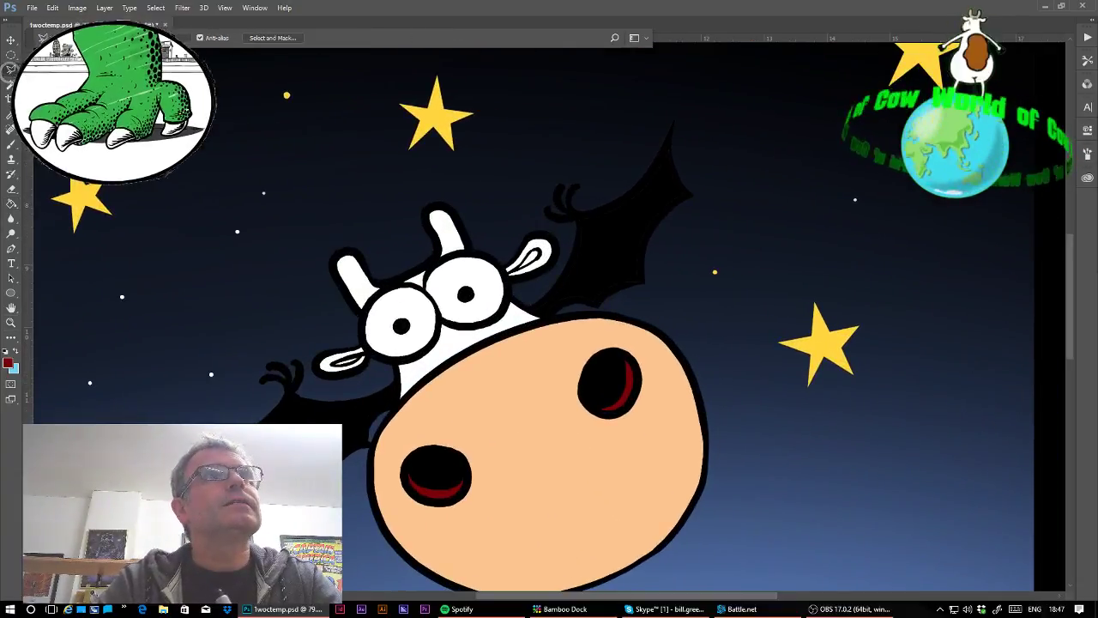
pyautogui.moveTo(362, 334)
pyautogui.mouseDown()
pyautogui.moveTo(412, 347)
pyautogui.moveTo(442, 314)
pyautogui.moveTo(421, 353)
pyautogui.moveTo(364, 340)
pyautogui.mouseUp()
pyautogui.press('shift')
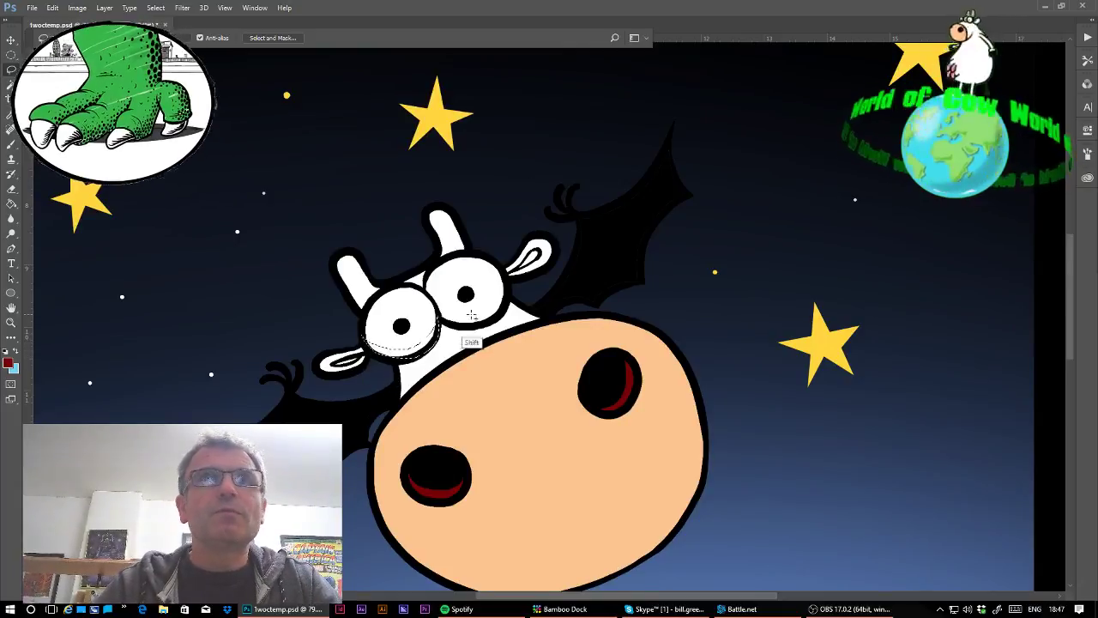
pyautogui.moveTo(435, 315)
pyautogui.mouseDown()
pyautogui.moveTo(489, 306)
pyautogui.moveTo(496, 269)
pyautogui.moveTo(510, 307)
pyautogui.moveTo(498, 318)
pyautogui.moveTo(435, 316)
pyautogui.mouseUp()
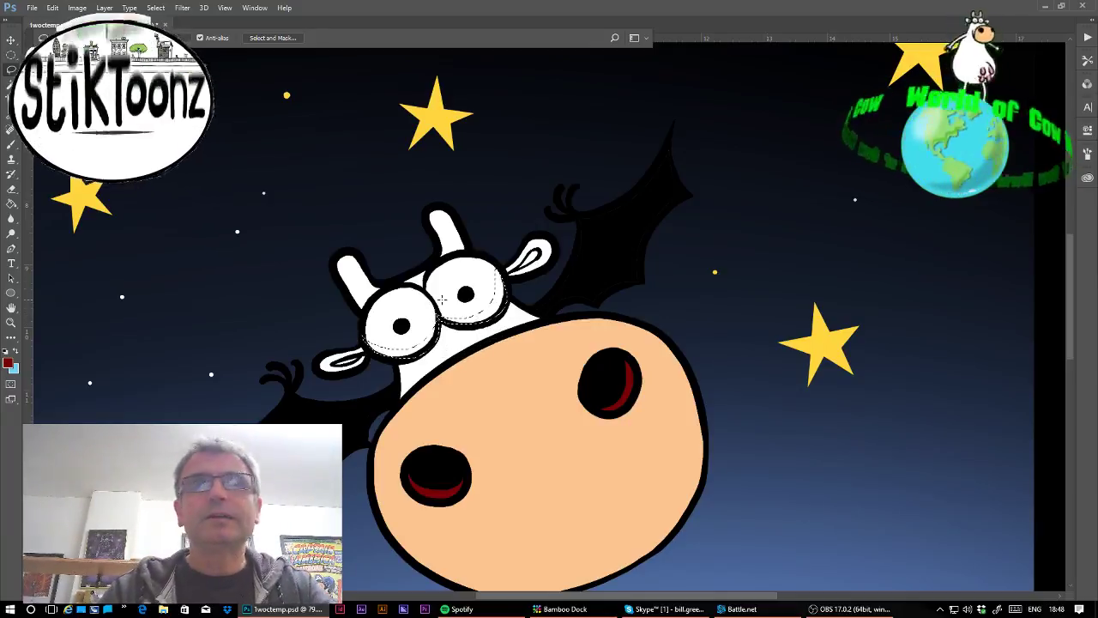
# Fill the selected crescents on both eyes with bright blue at 30% opacity and clear the selection
pyautogui.press('x')
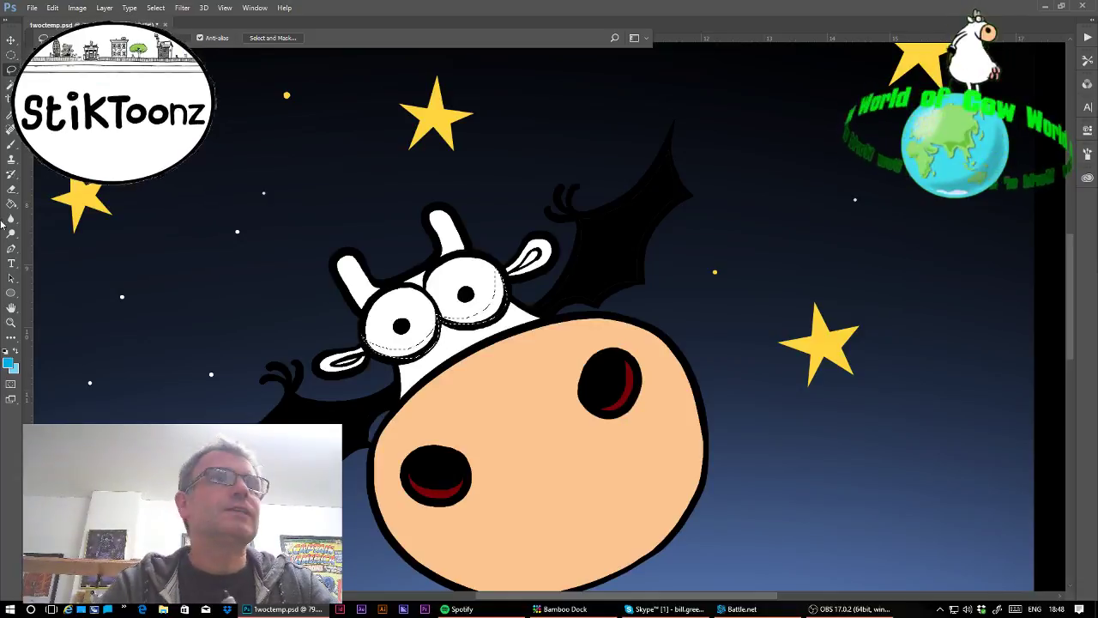
pyautogui.press('g')
pyautogui.press('3')
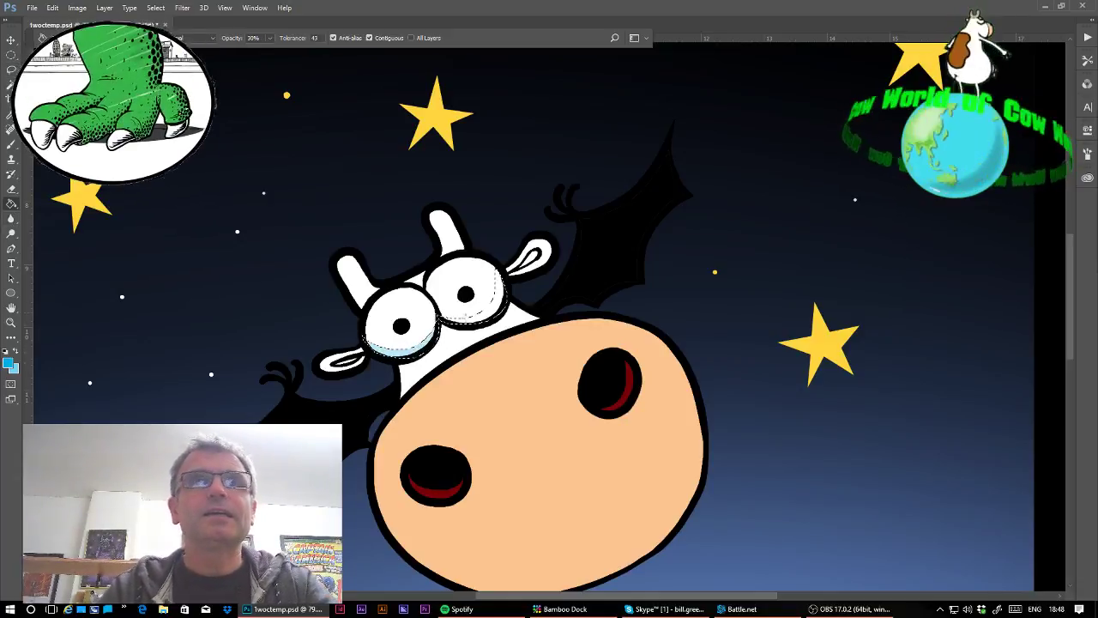
pyautogui.click(461, 320)
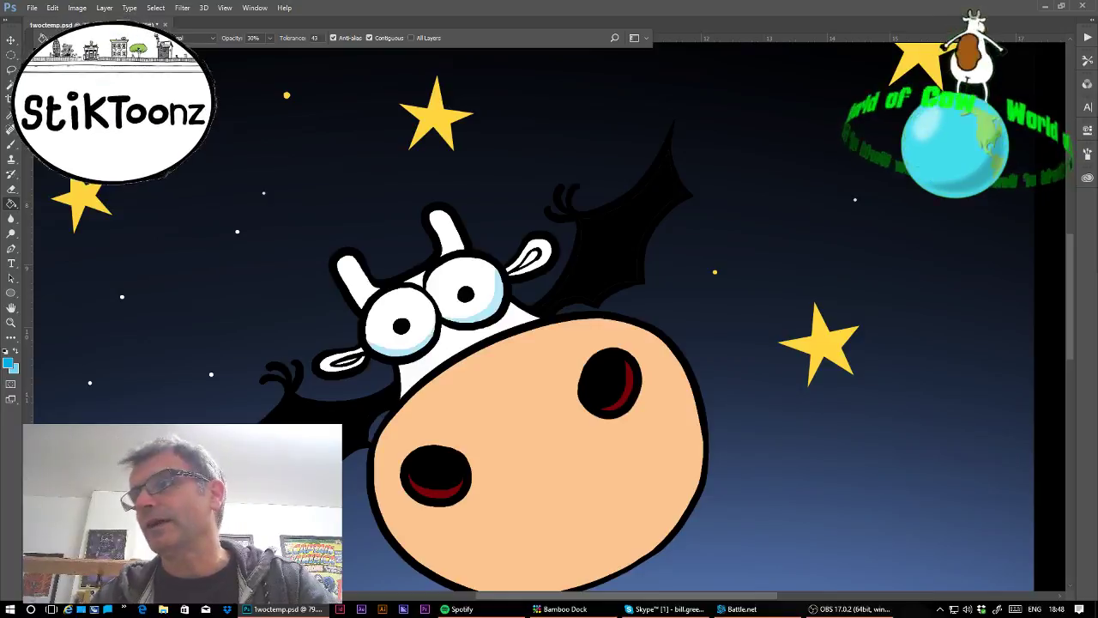
# Fill both horns and the forehead patch between them with tan brown at 100% opacity
pyautogui.keyDown('alt'); pyautogui.click(469, 260); pyautogui.keyUp('alt')
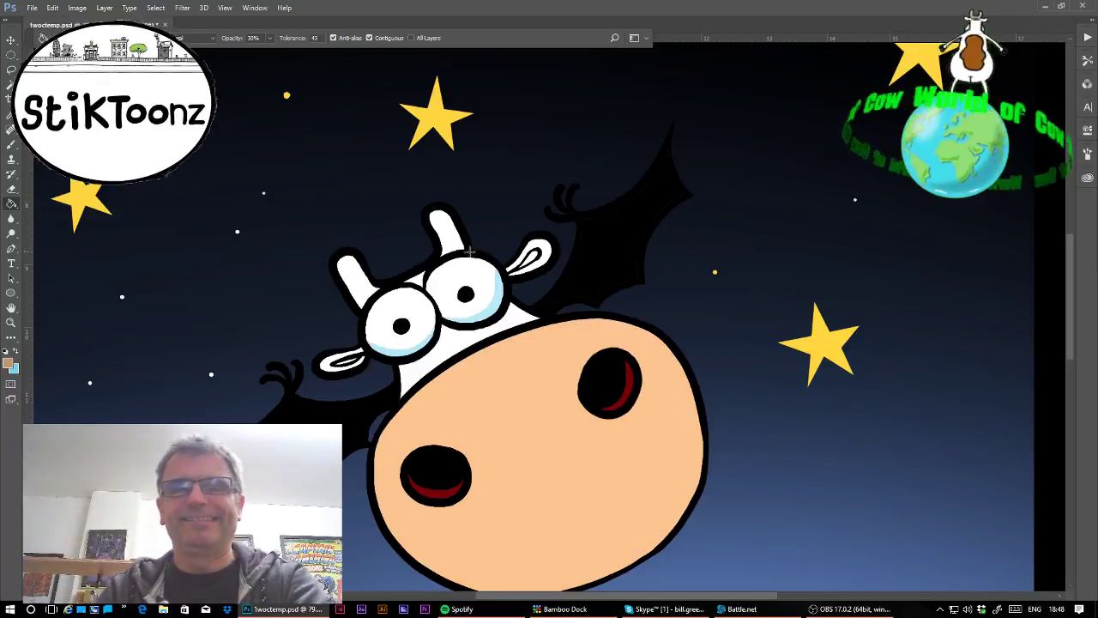
pyautogui.press('0')
pyautogui.click(448, 238)
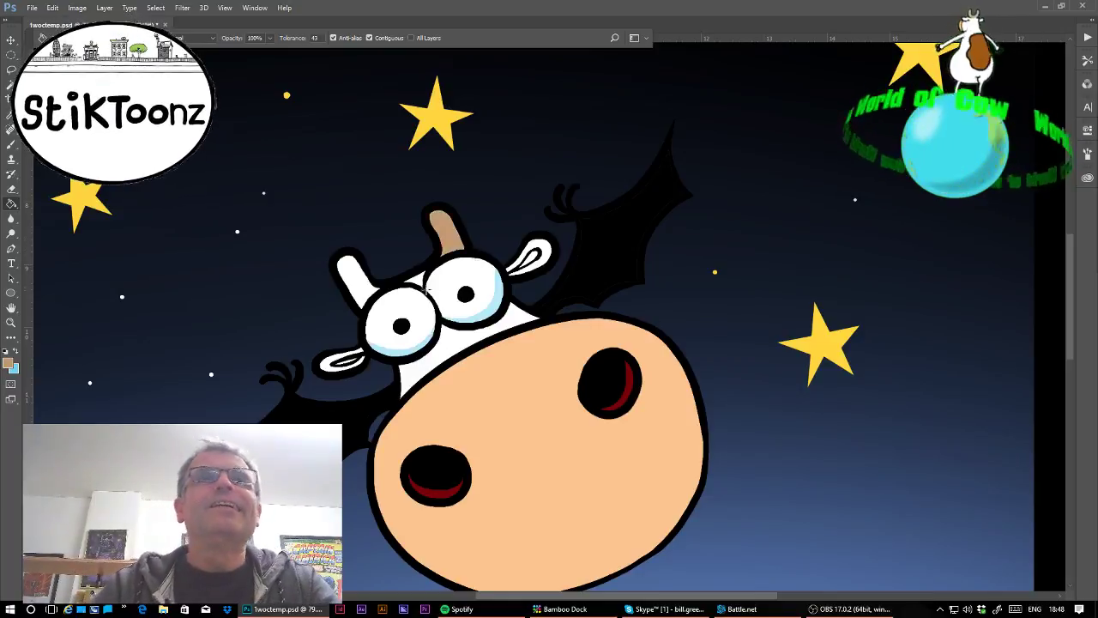
pyautogui.click(369, 290)
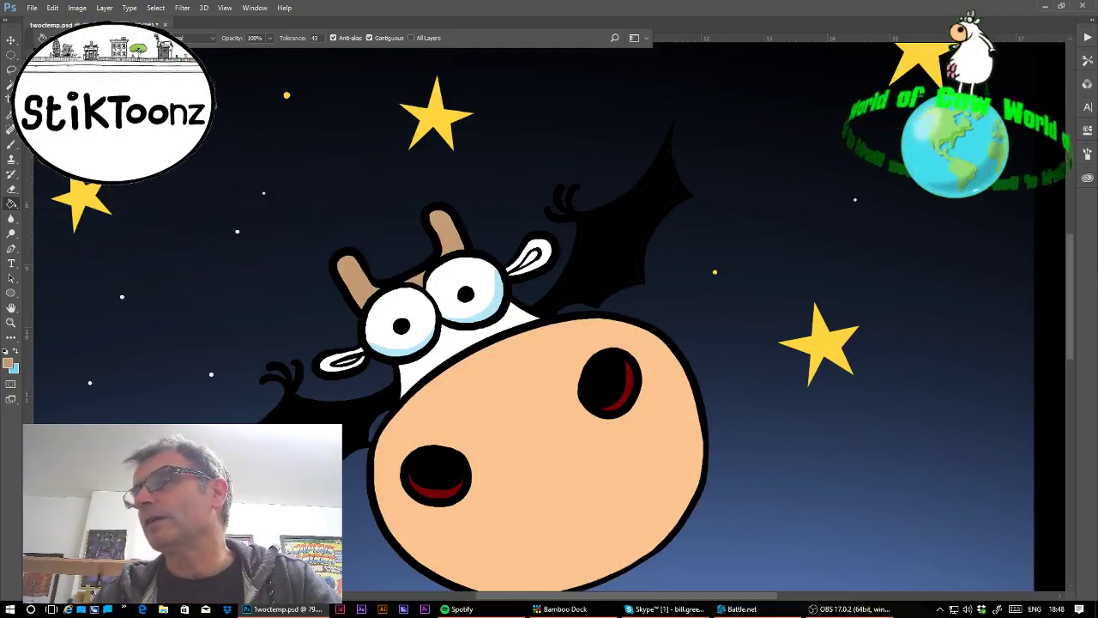
# Fill the inner areas of both ears with pink using the Paint Bucket
pyautogui.click(11, 192)
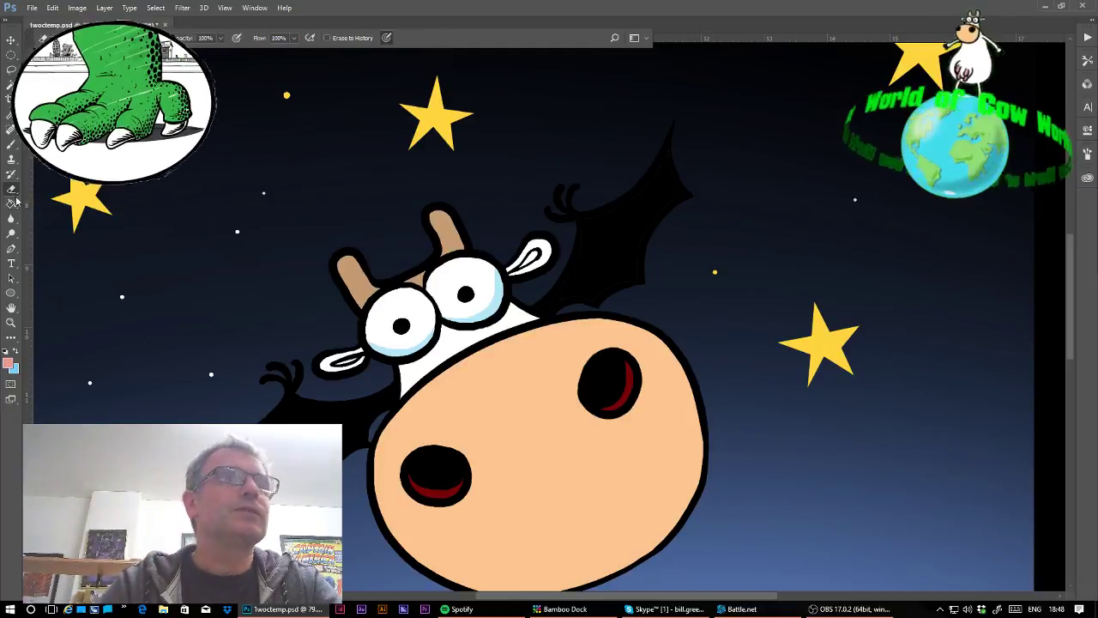
pyautogui.click(12, 206)
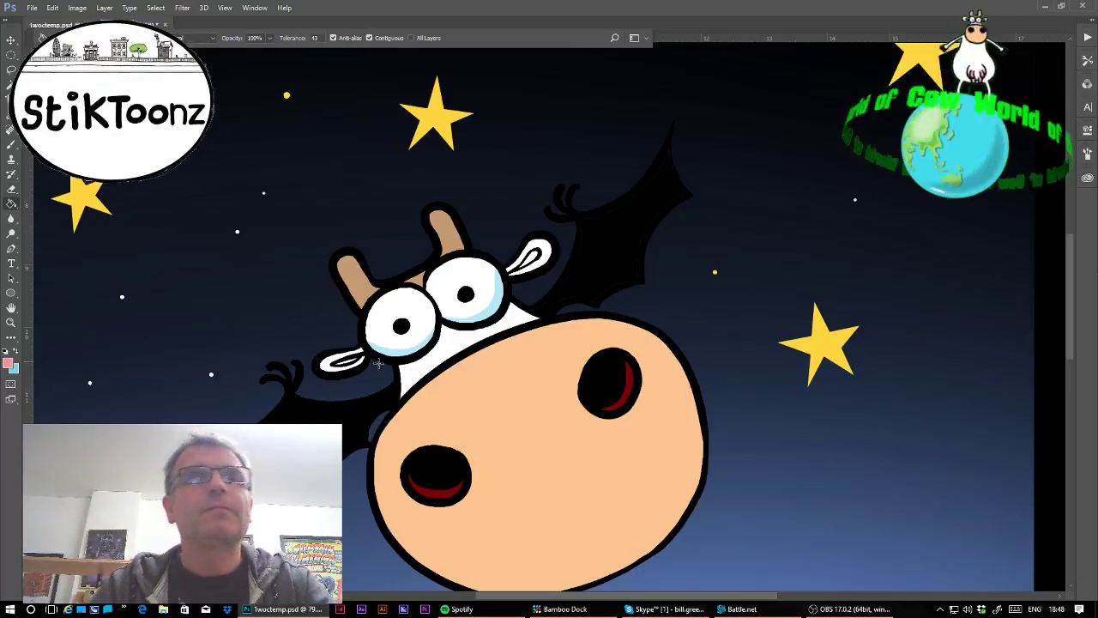
pyautogui.click(346, 361)
pyautogui.click(533, 256)
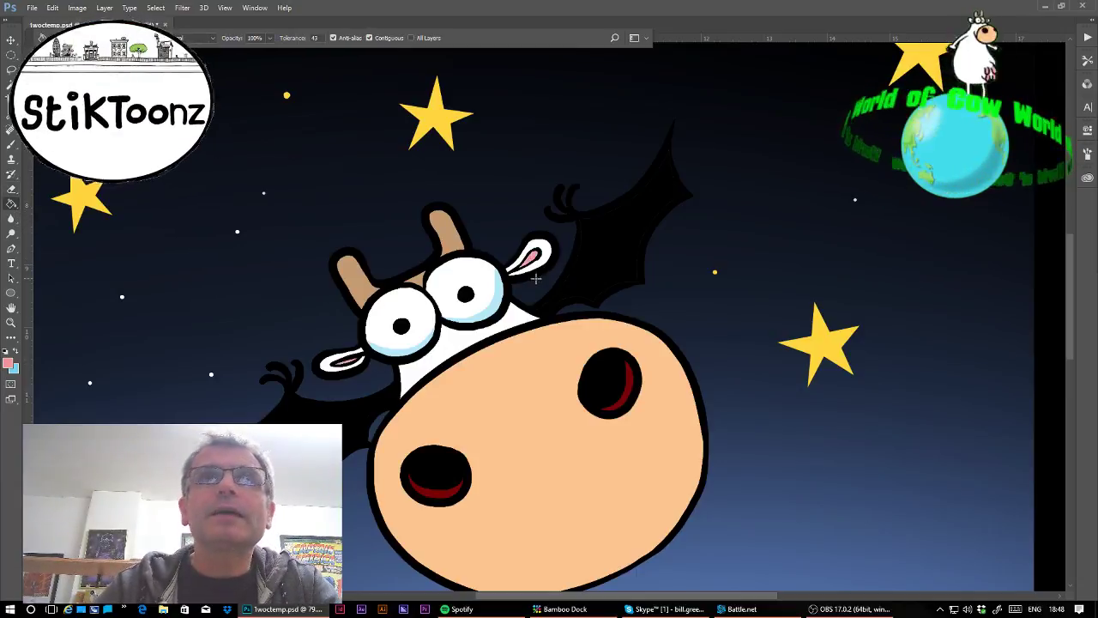
# Lasso the white face area between the eyes and the muzzle and shade it with black at 20% opacity
pyautogui.moveTo(271, 345); pyautogui.dragTo(292, 200)
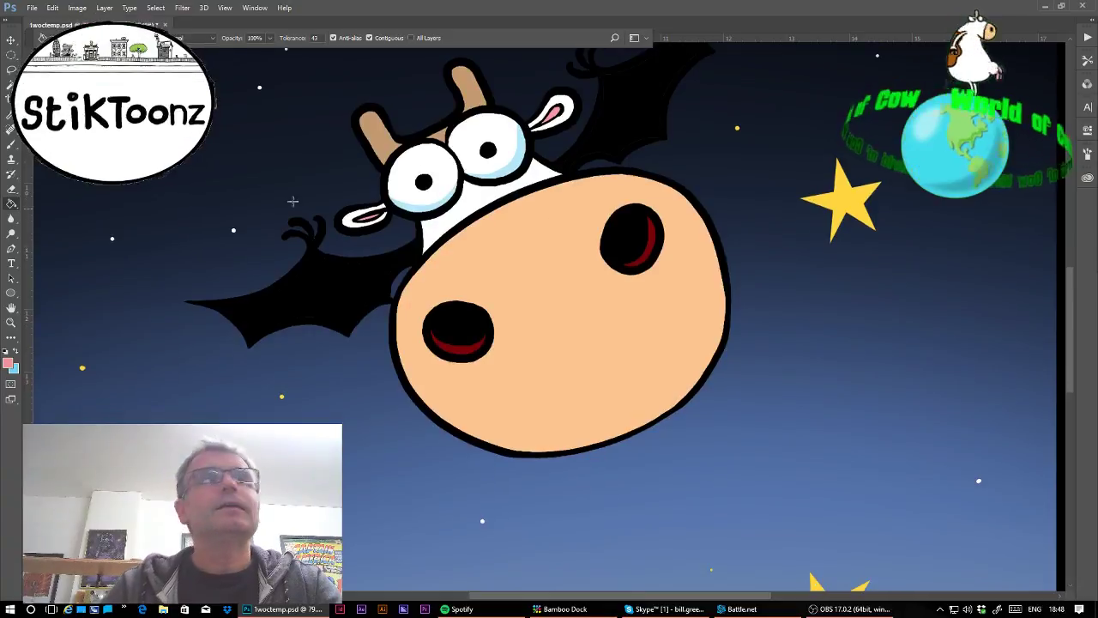
pyautogui.click(12, 70)
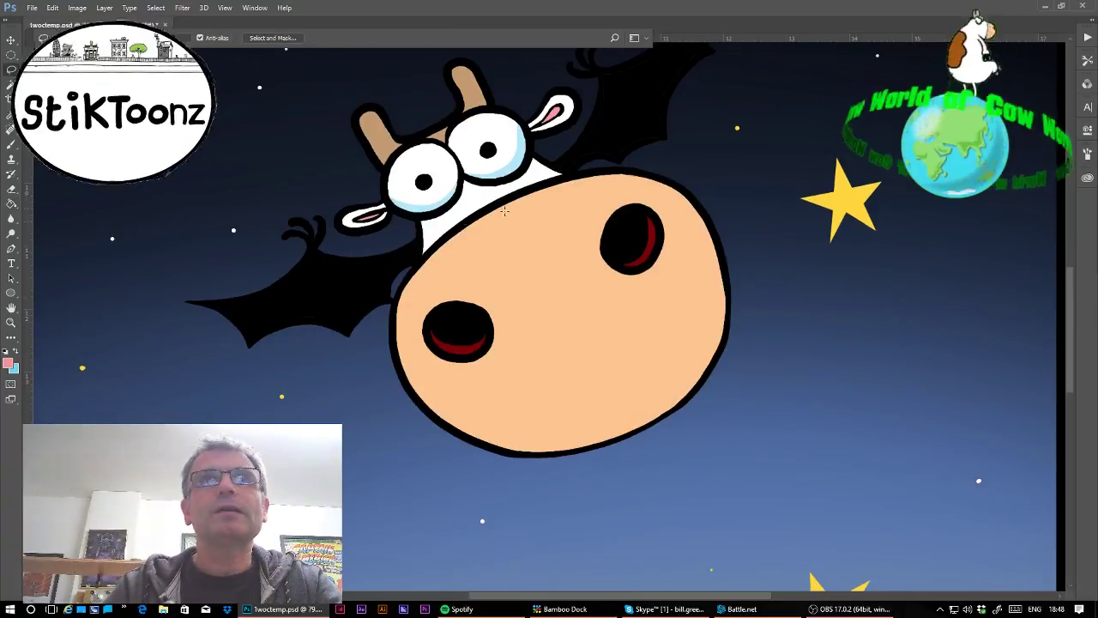
pyautogui.moveTo(433, 249)
pyautogui.mouseDown()
pyautogui.moveTo(432, 216)
pyautogui.moveTo(467, 178)
pyautogui.moveTo(504, 179)
pyautogui.moveTo(521, 163)
pyautogui.moveTo(559, 176)
pyautogui.moveTo(470, 212)
pyautogui.mouseUp()
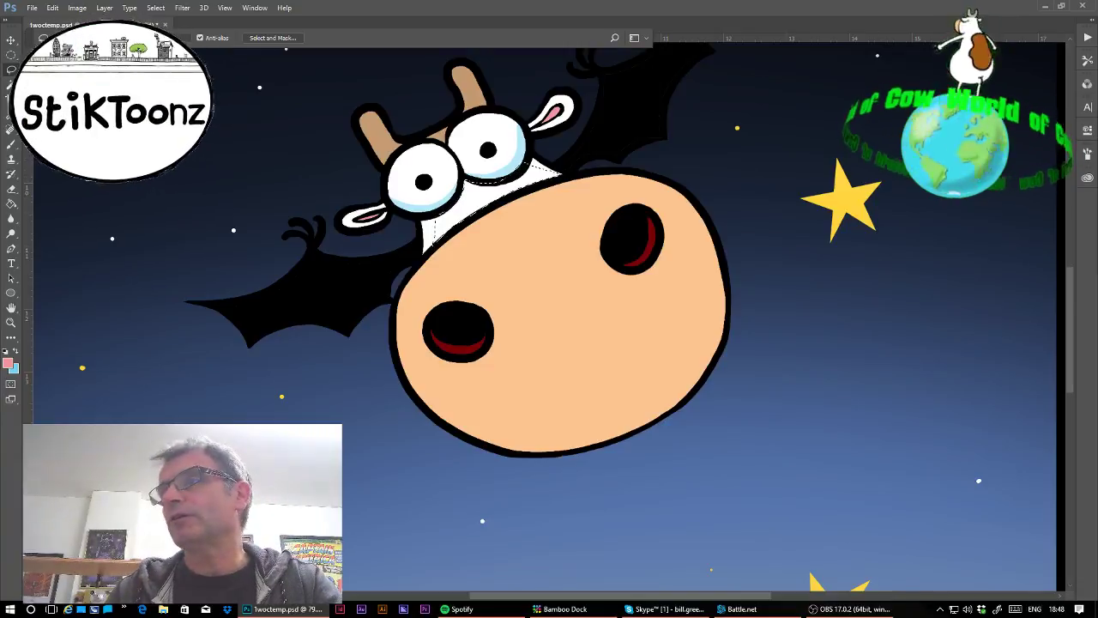
pyautogui.press('g')
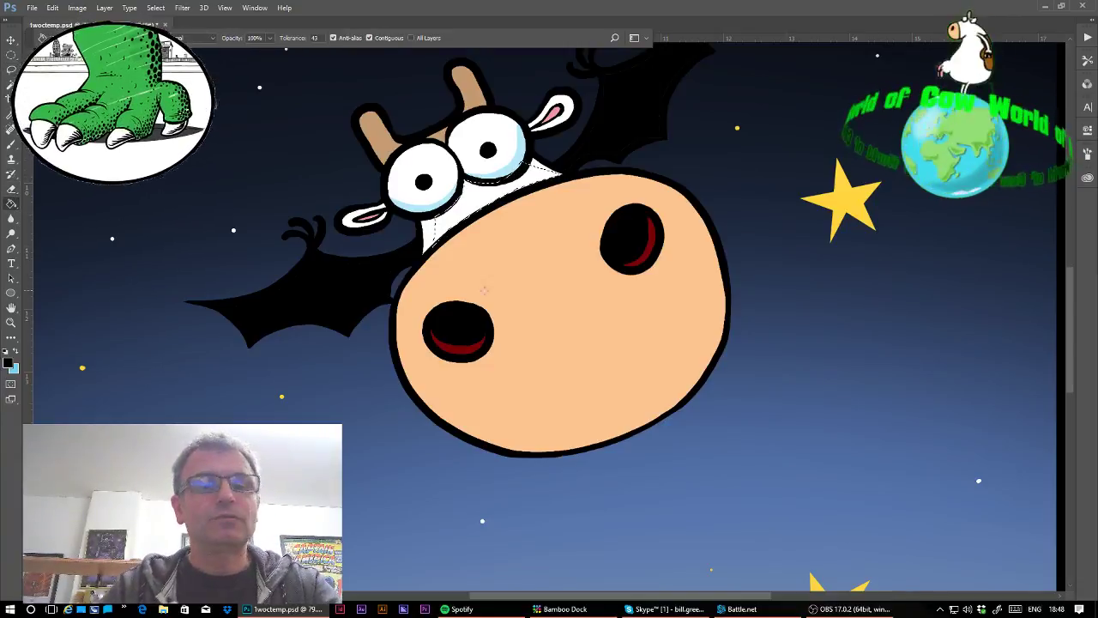
pyautogui.click(466, 219)
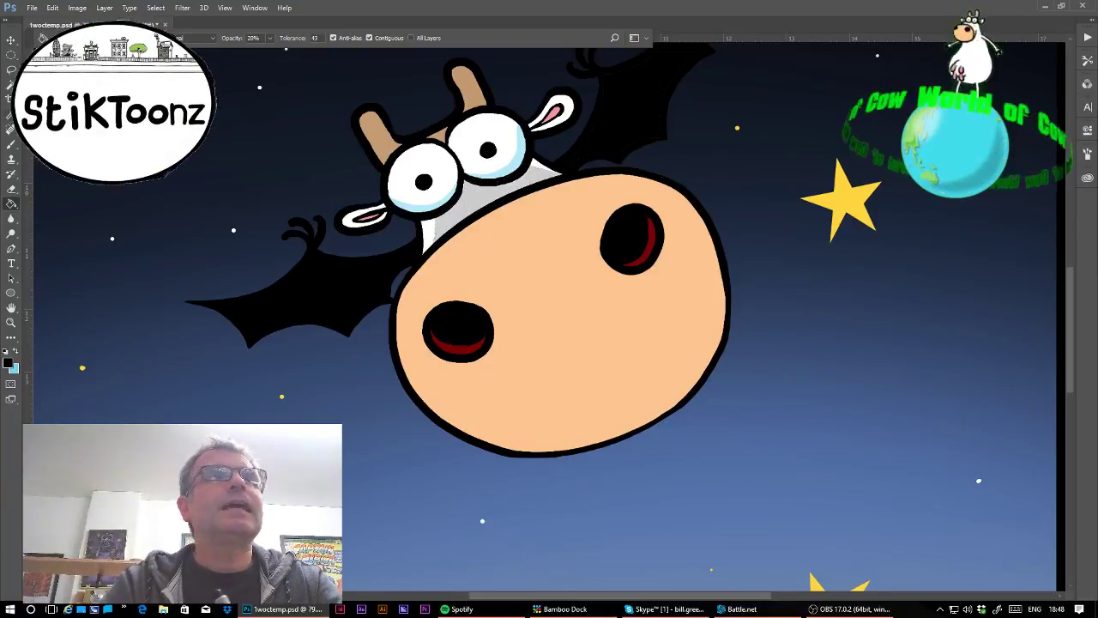
# Lasso a large oval inside the muzzle, fill it with dark brown at 30% opacity, and clear the selection
pyautogui.click(11, 72)
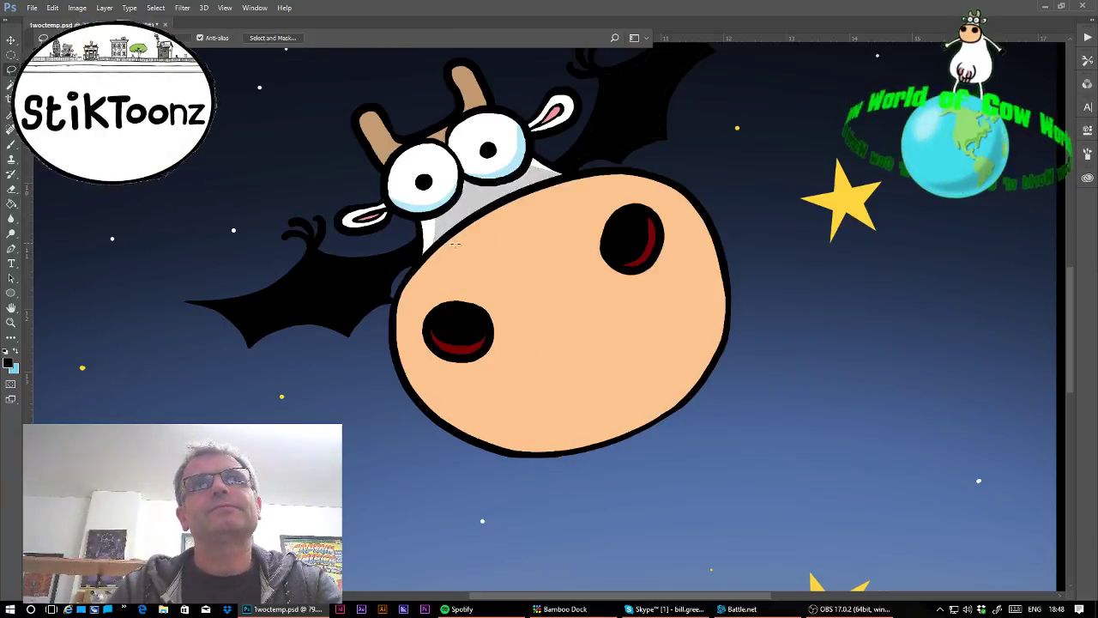
pyautogui.moveTo(460, 249)
pyautogui.mouseDown()
pyautogui.moveTo(401, 305)
pyautogui.moveTo(399, 347)
pyautogui.moveTo(435, 392)
pyautogui.mouseUp()
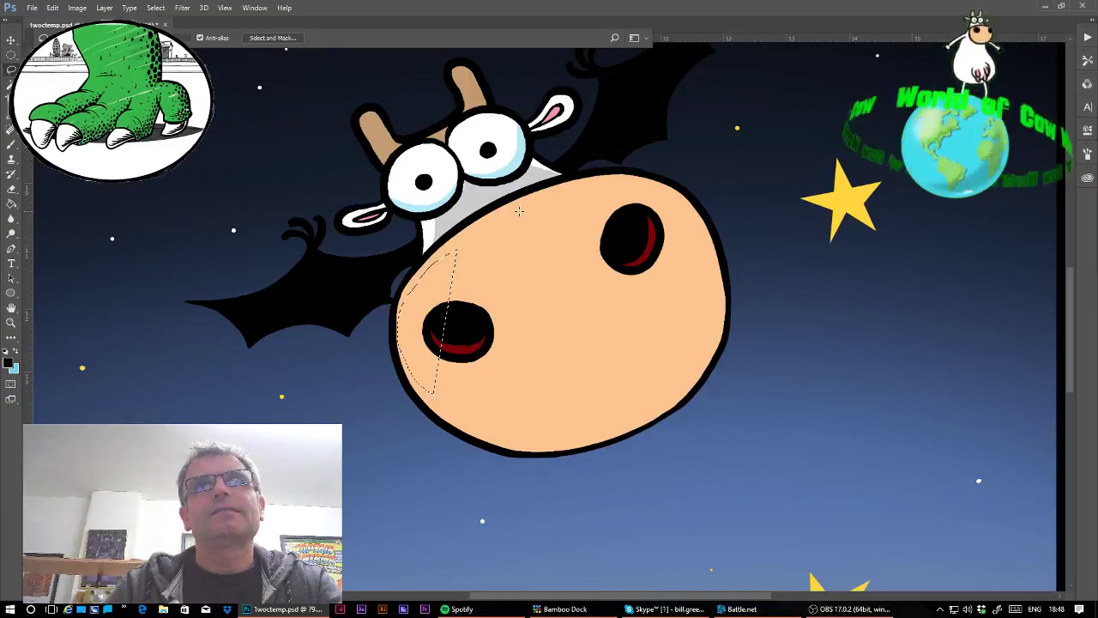
pyautogui.moveTo(512, 218)
pyautogui.mouseDown()
pyautogui.moveTo(448, 276)
pyautogui.moveTo(434, 369)
pyautogui.moveTo(554, 403)
pyautogui.moveTo(653, 346)
pyautogui.moveTo(682, 233)
pyautogui.moveTo(600, 197)
pyautogui.moveTo(522, 206)
pyautogui.moveTo(494, 225)
pyautogui.mouseUp()
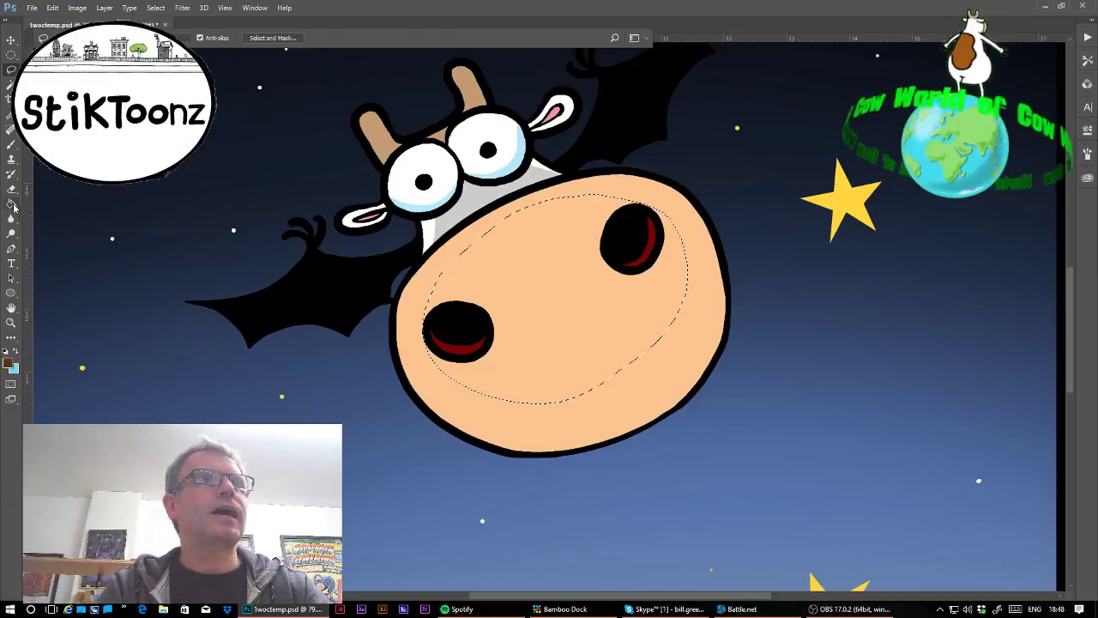
pyautogui.press('g')
pyautogui.click(619, 322)
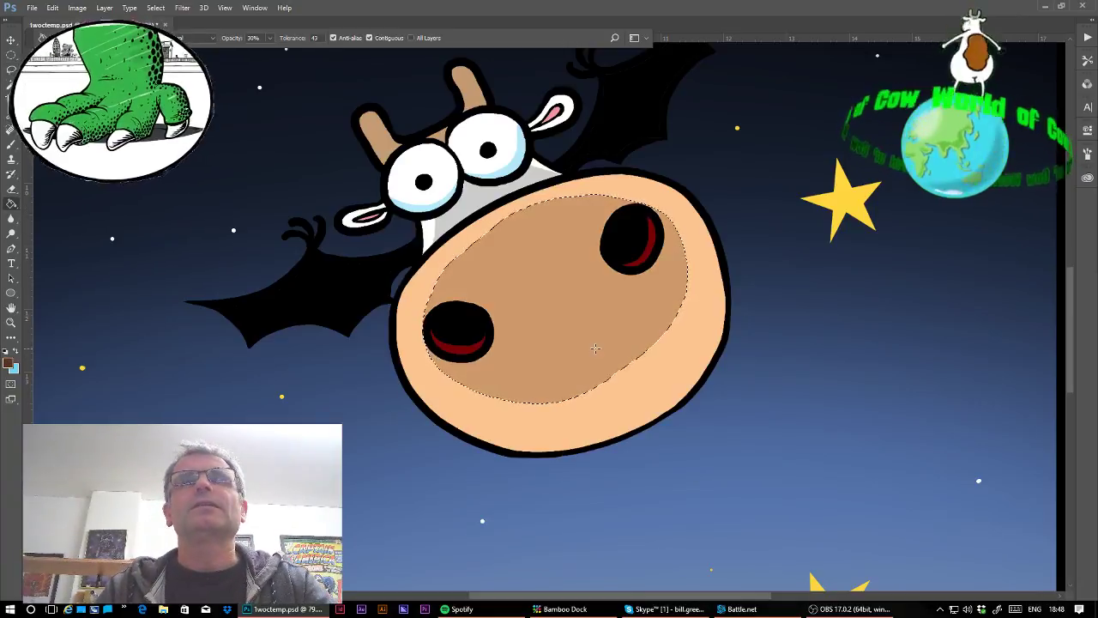
pyautogui.hotkey('ctrl', 'd')
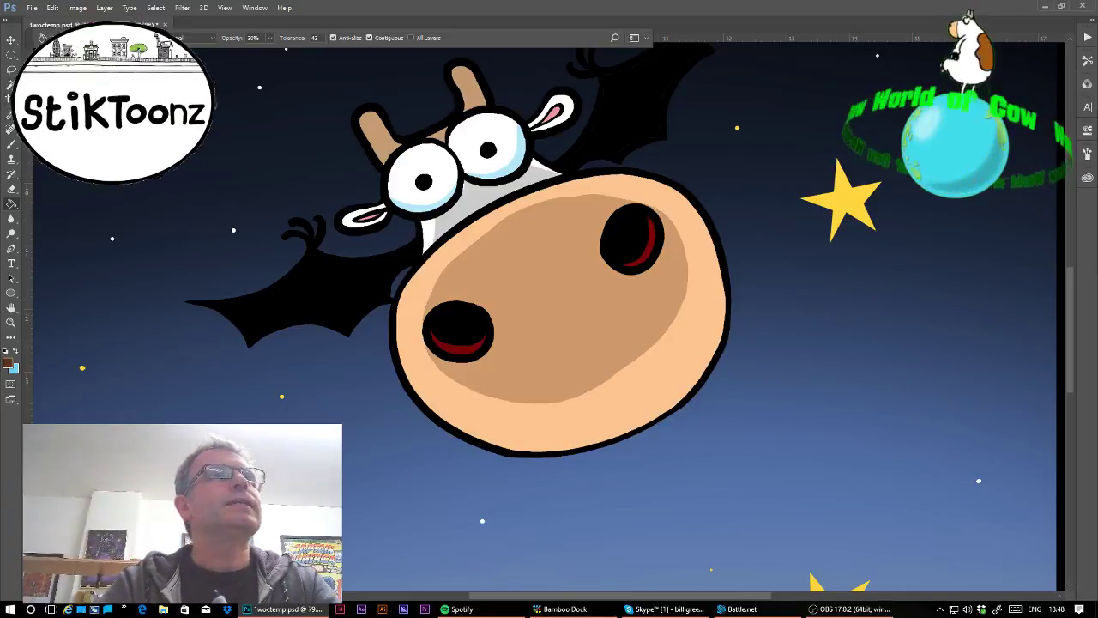
# Lasso shadow areas on both horns and the forehead between them, fill them with black at 20% opacity, and deselect
pyautogui.press('l')
pyautogui.moveTo(388, 159)
pyautogui.mouseDown()
pyautogui.moveTo(377, 128)
pyautogui.moveTo(408, 151)
pyautogui.moveTo(469, 123)
pyautogui.moveTo(470, 86)
pyautogui.moveTo(487, 126)
pyautogui.moveTo(394, 160)
pyautogui.mouseUp()
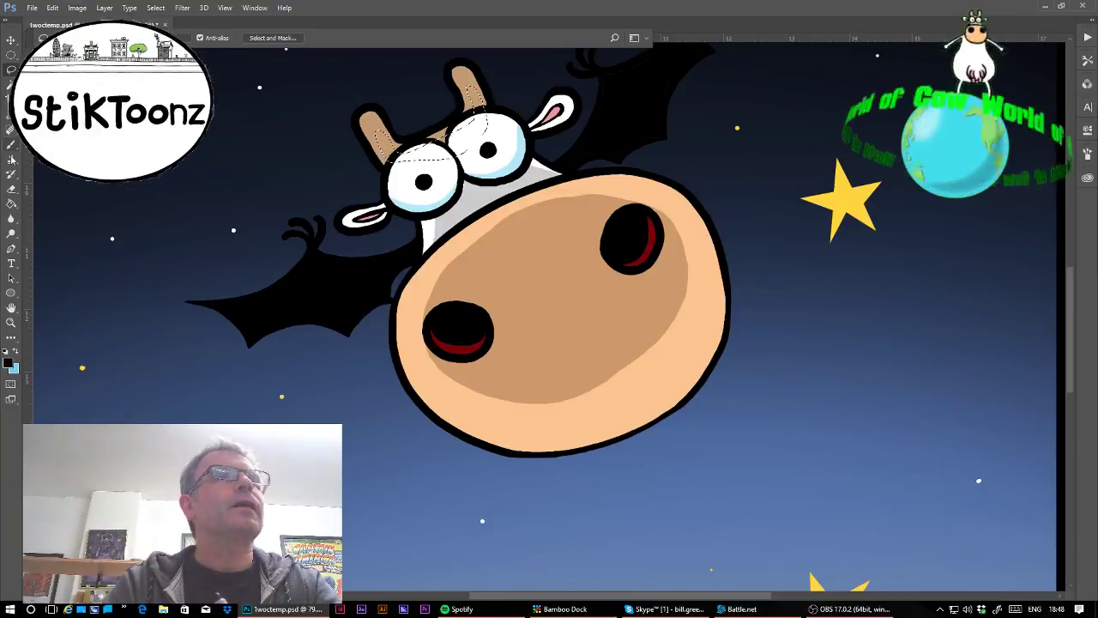
pyautogui.press('g')
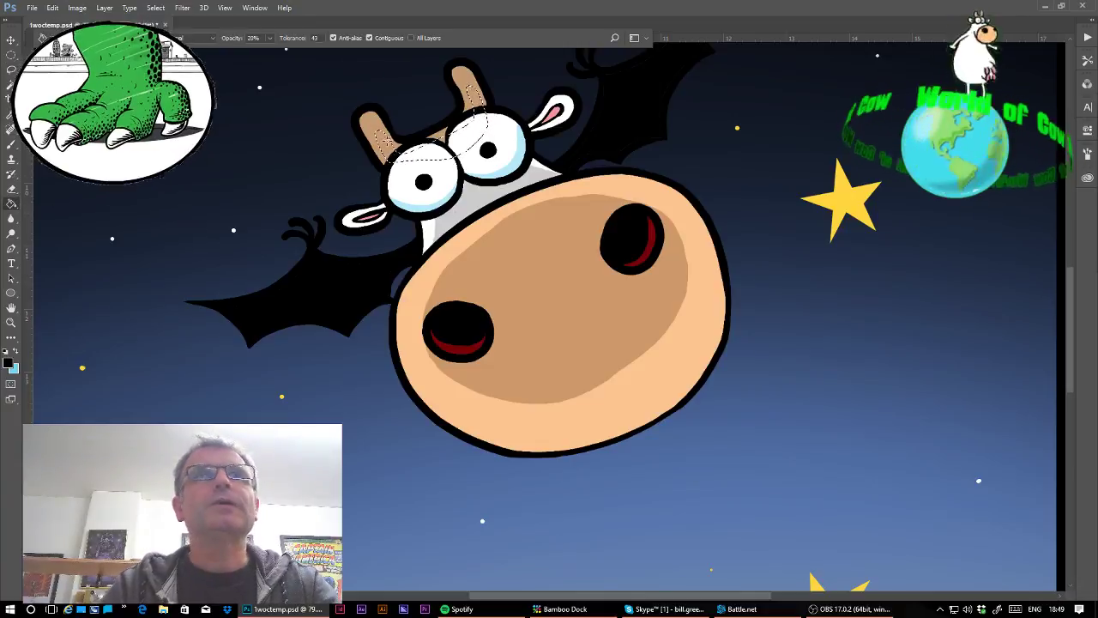
pyautogui.press('2')
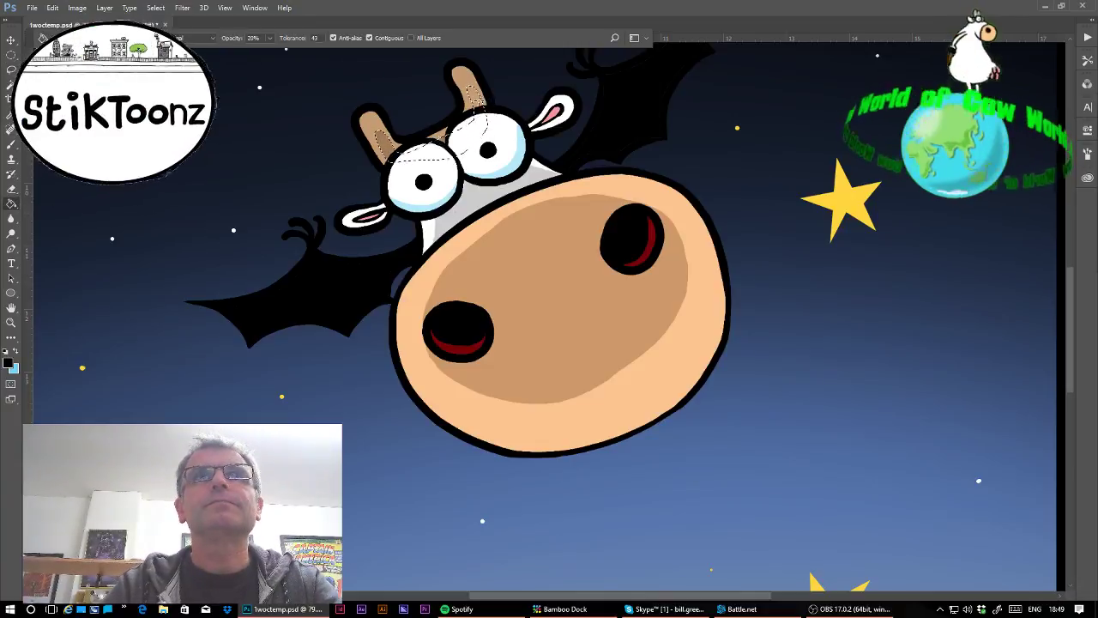
pyautogui.hotkey('ctrl', 'd')
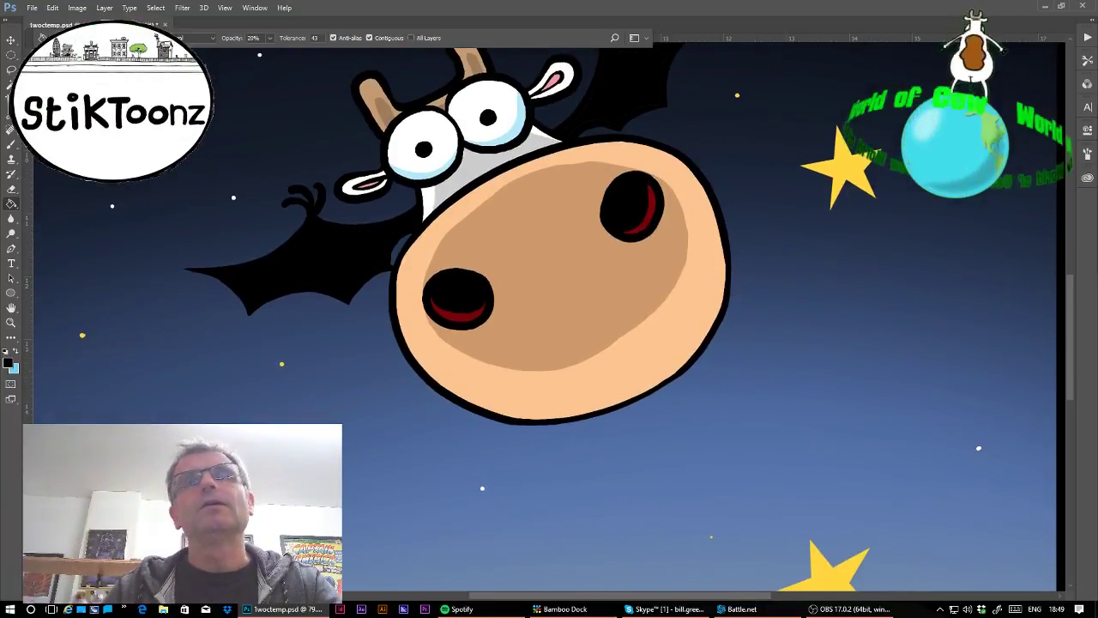
# Save the drawing as a Photoshop file named 142017 in the 2017cows folder
pyautogui.scroll(-8, 549, 314)
pyautogui.scroll(1, 549, 315)
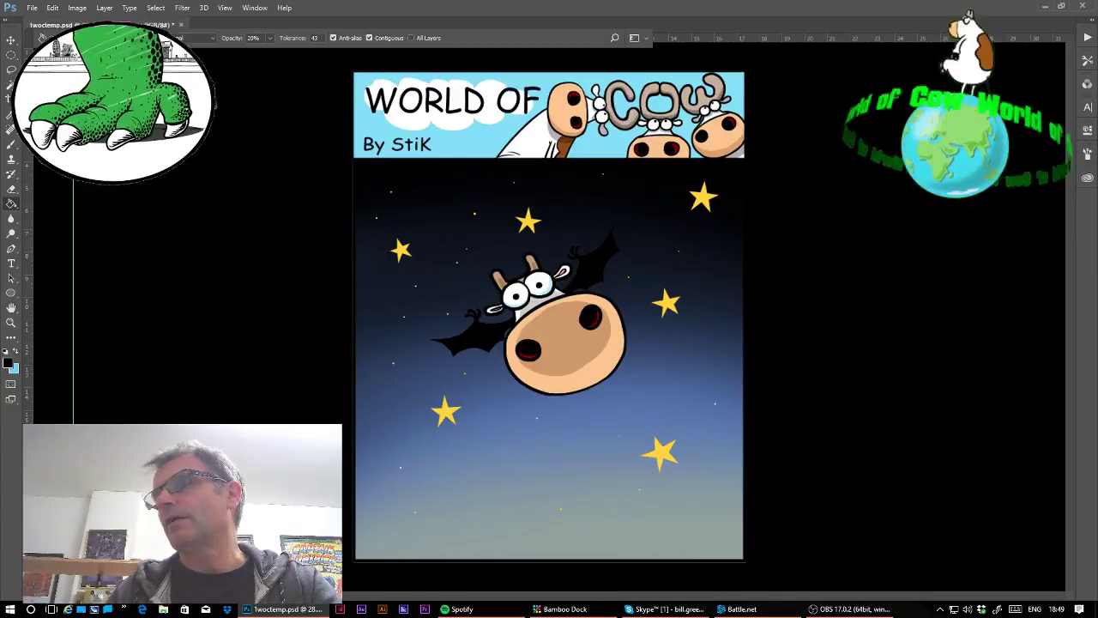
pyautogui.click(11, 262)
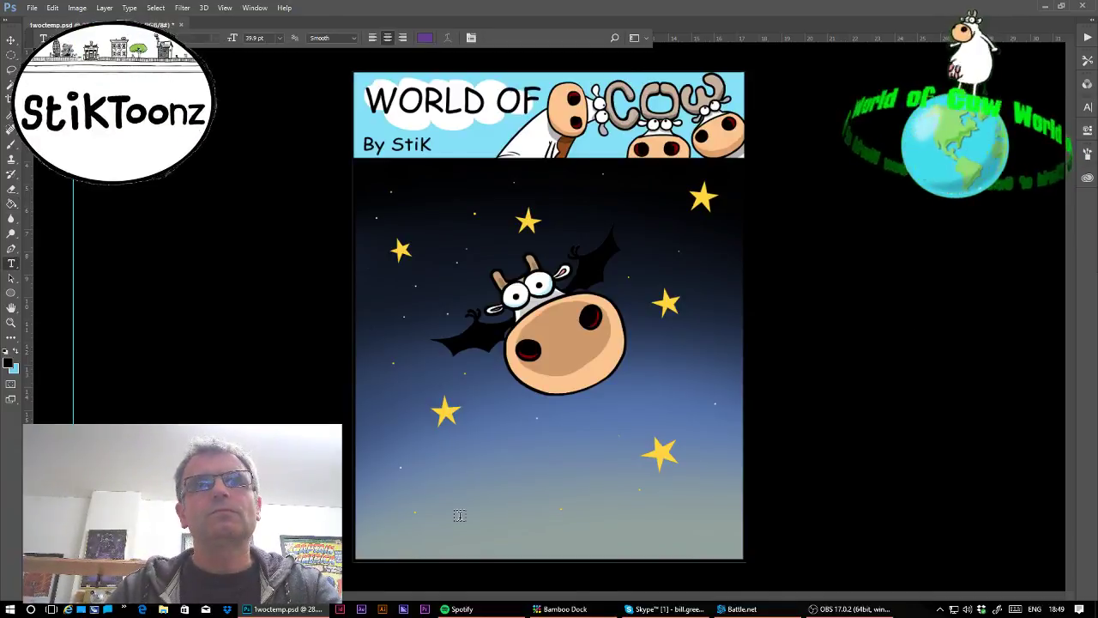
pyautogui.click(32, 8)
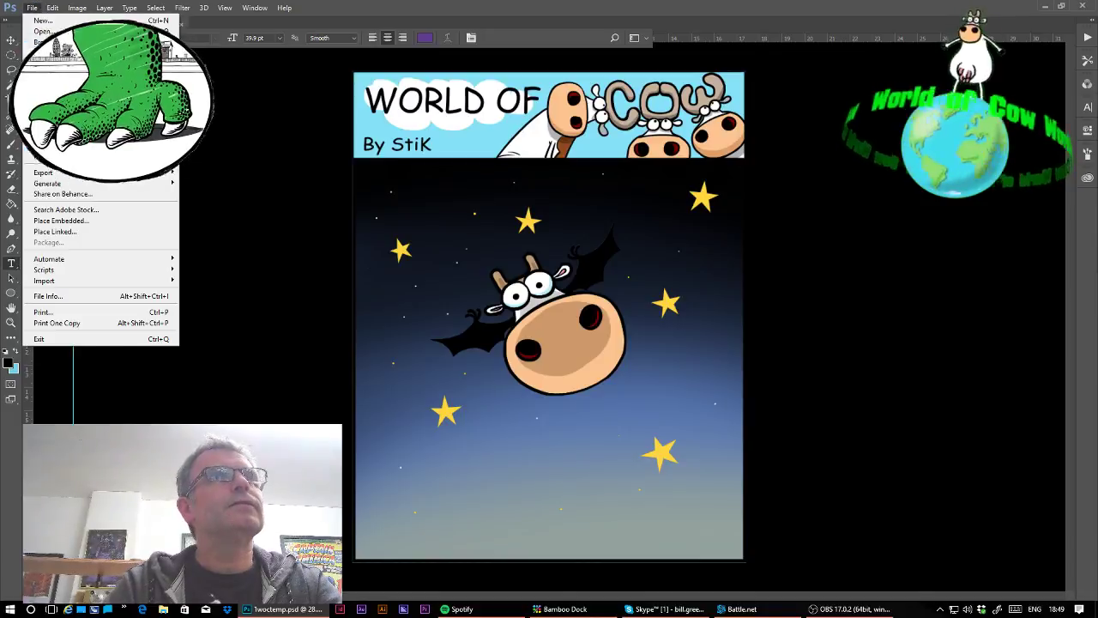
pyautogui.click(48, 134)
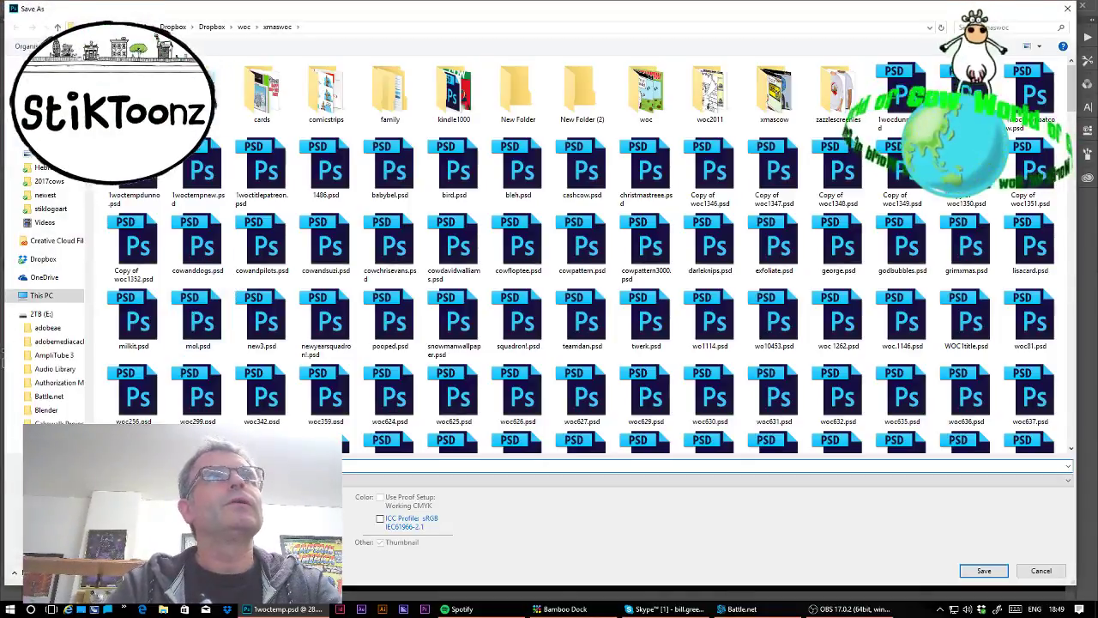
pyautogui.doubleClick(133, 92)
pyautogui.click(179, 466)
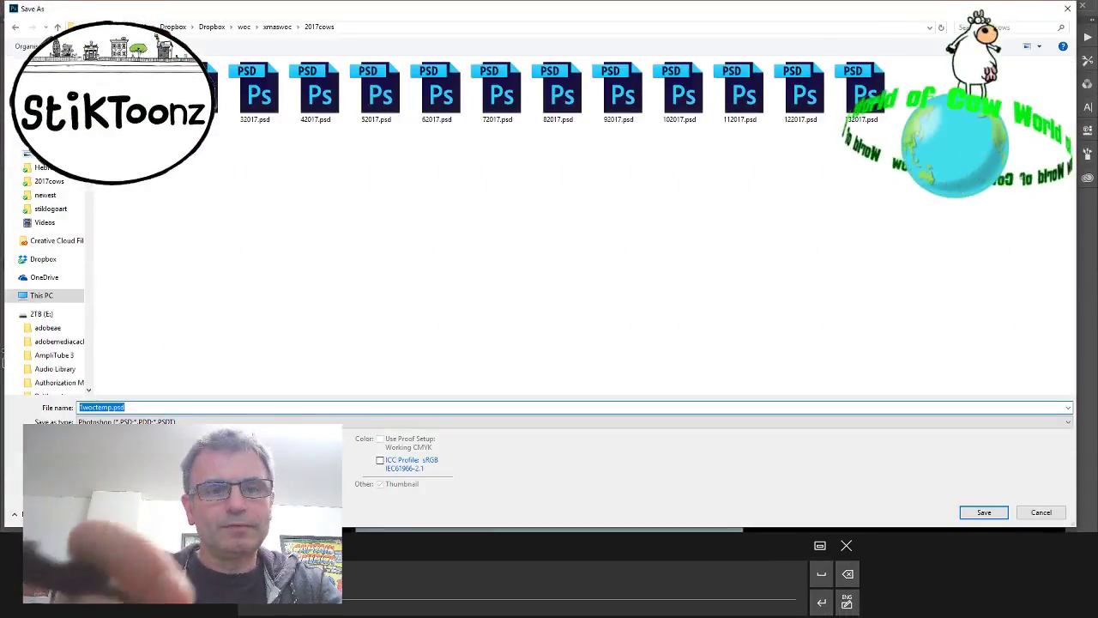
pyautogui.write('1')
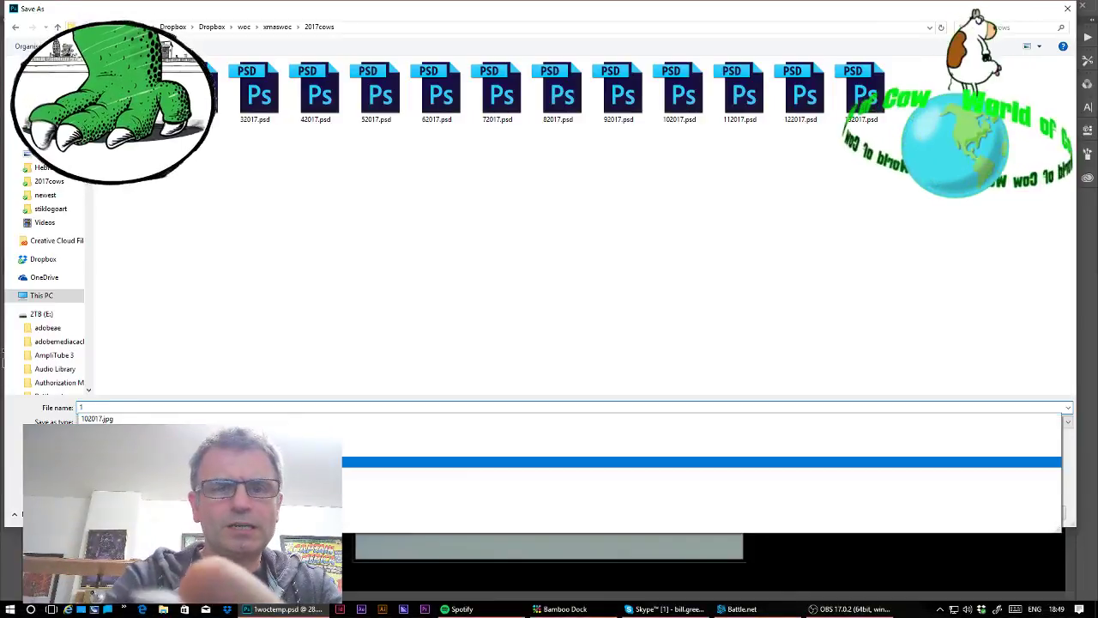
pyautogui.write('4')
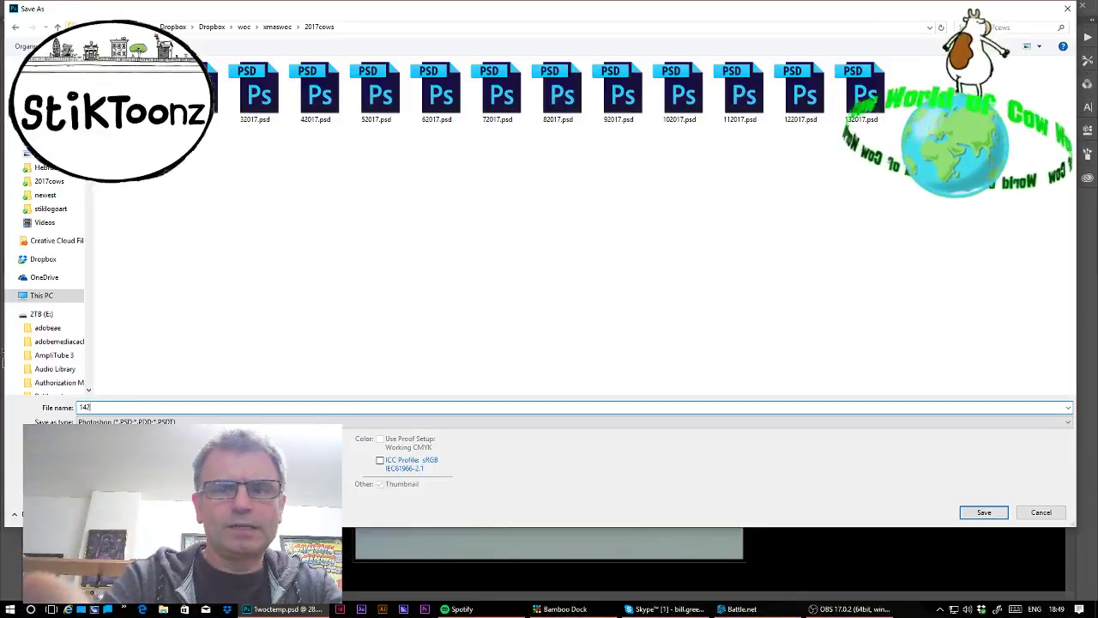
pyautogui.write('2017')
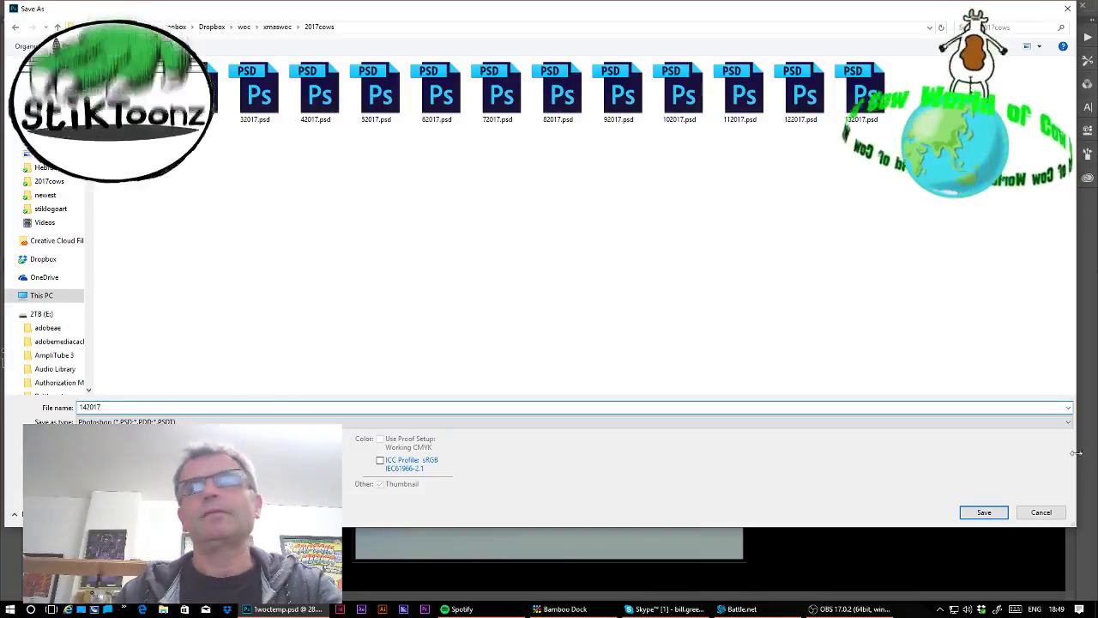
pyautogui.click(984, 512)
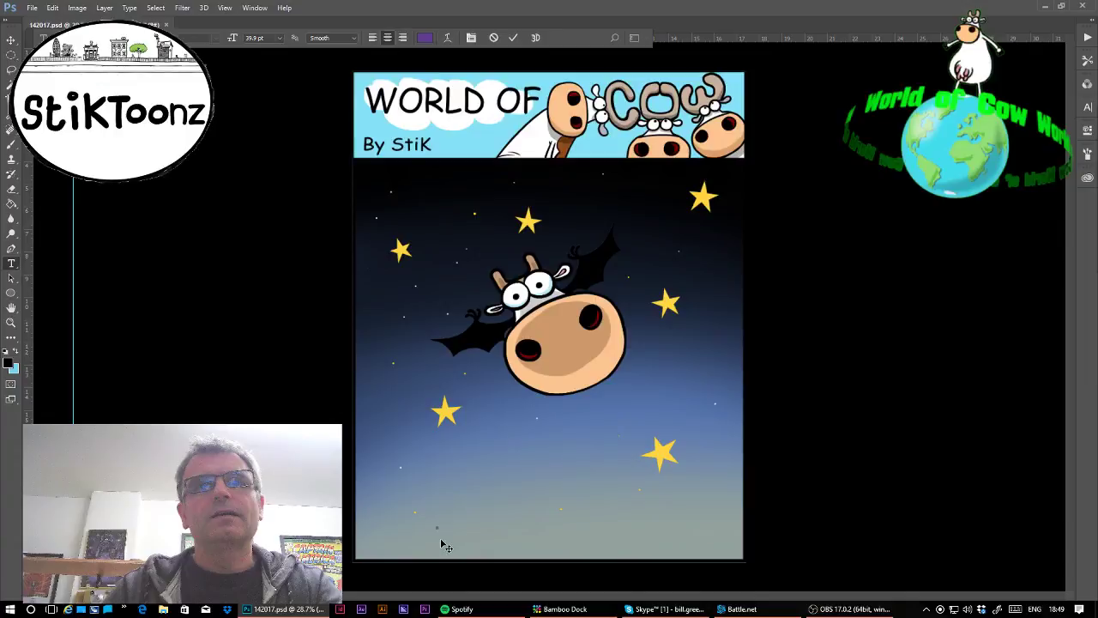
# Add the black caption text "A CAT" below the cow near the bottom of the page
pyautogui.write('A')
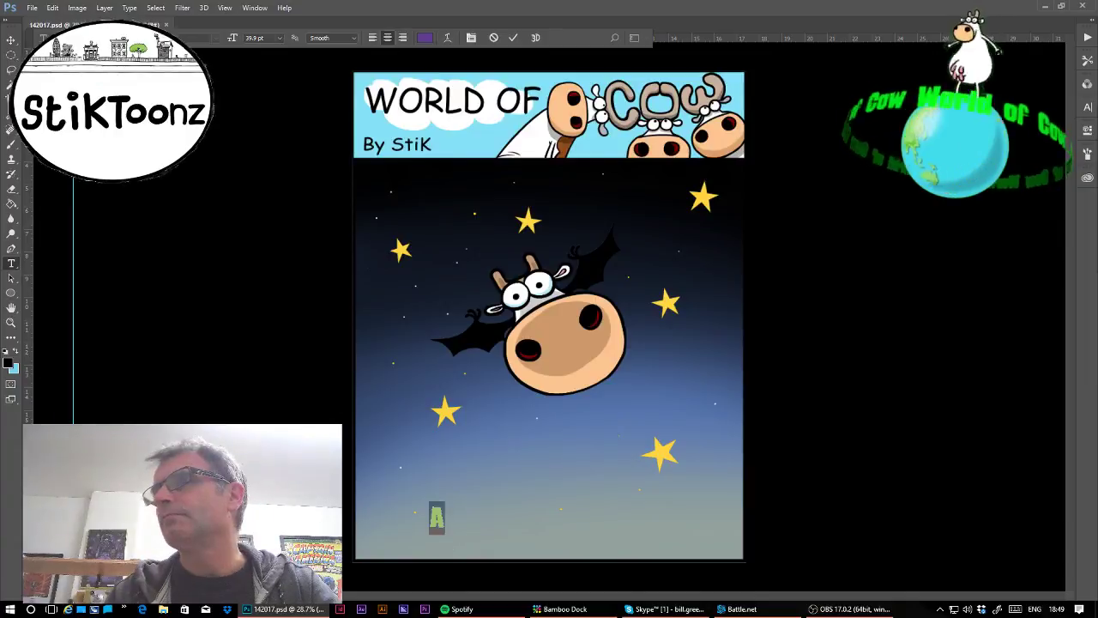
pyautogui.hotkey('alt', 'BackSpace')
pyautogui.click(444, 515)
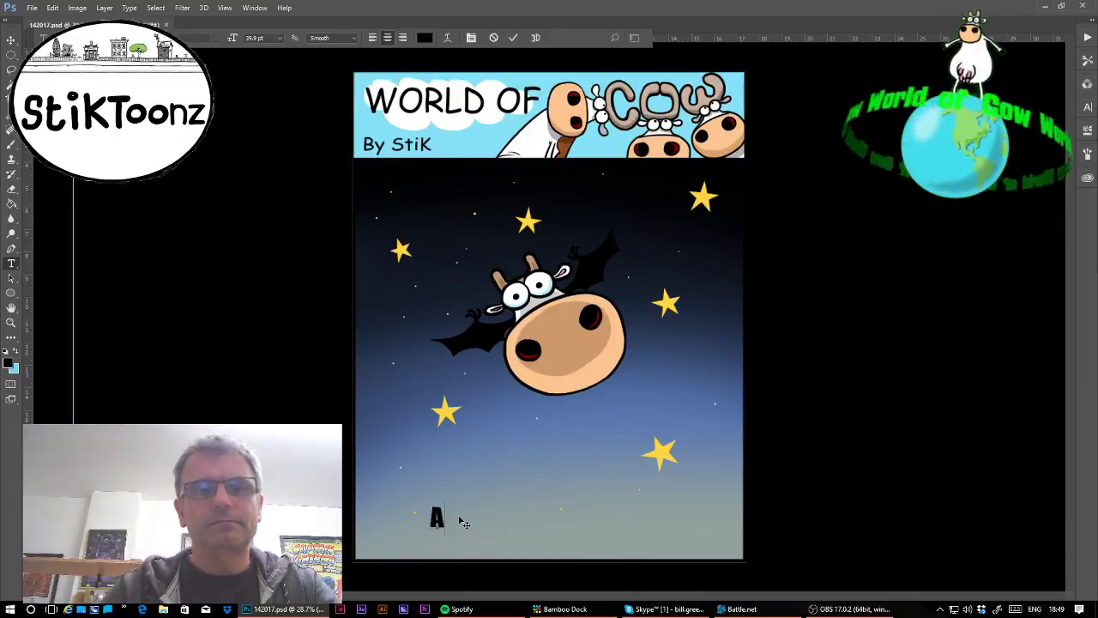
pyautogui.write('CAT')
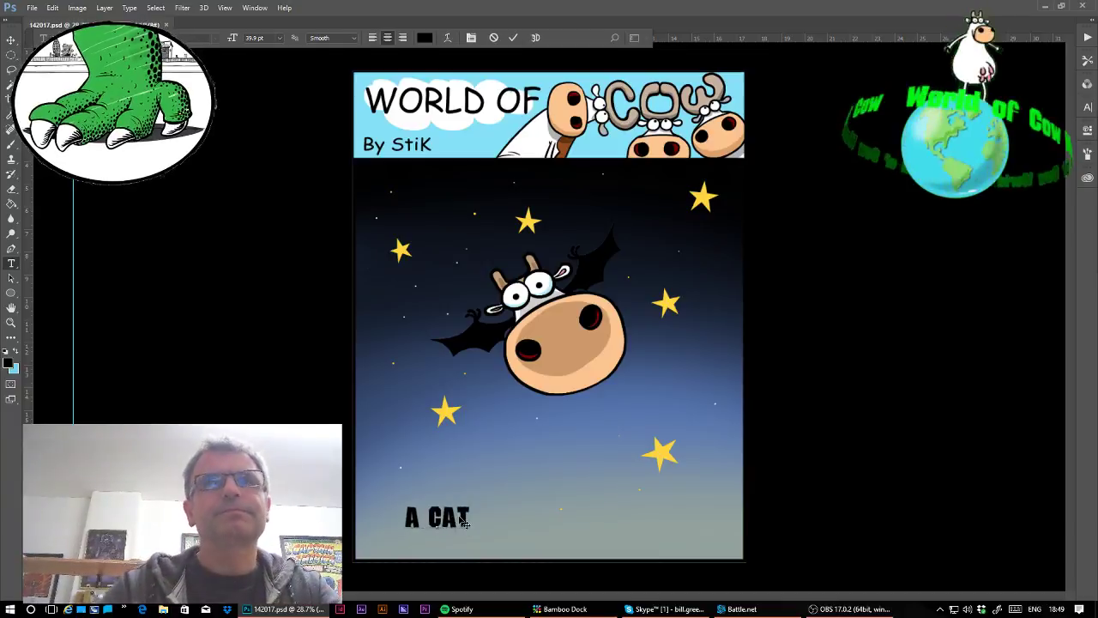
# Enlarge the "A CAT" caption proportionally to 235.20% and centre it beneath the cow near the page's lower edge
pyautogui.click(54, 8)
pyautogui.click(97, 248)
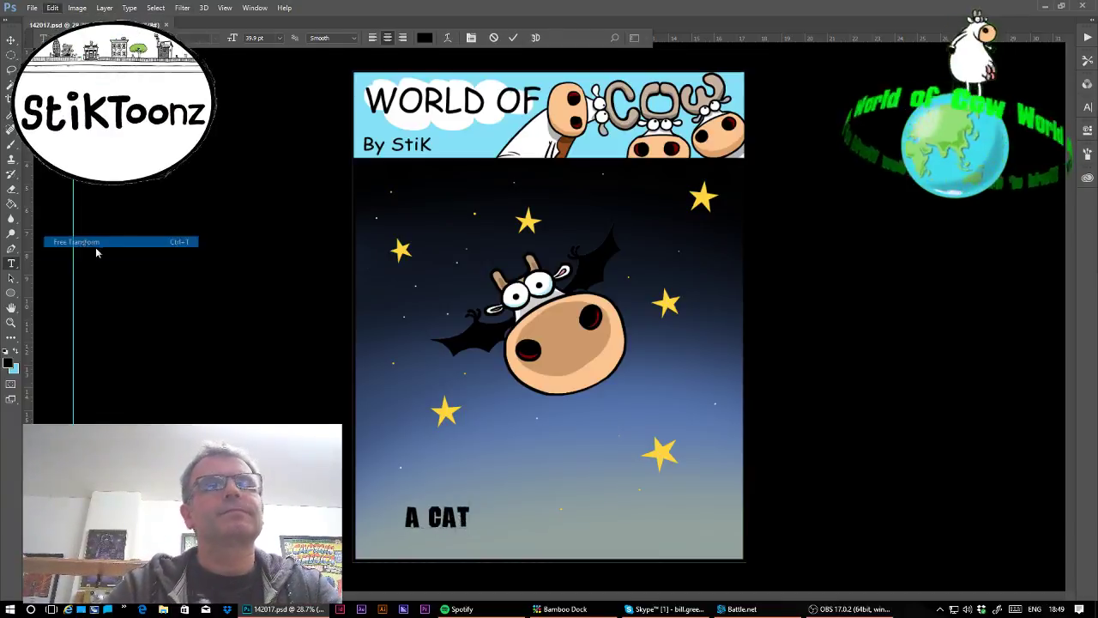
pyautogui.moveTo(577, 480); pyautogui.dragTo(587, 467)
pyautogui.moveTo(556, 500); pyautogui.dragTo(622, 490)
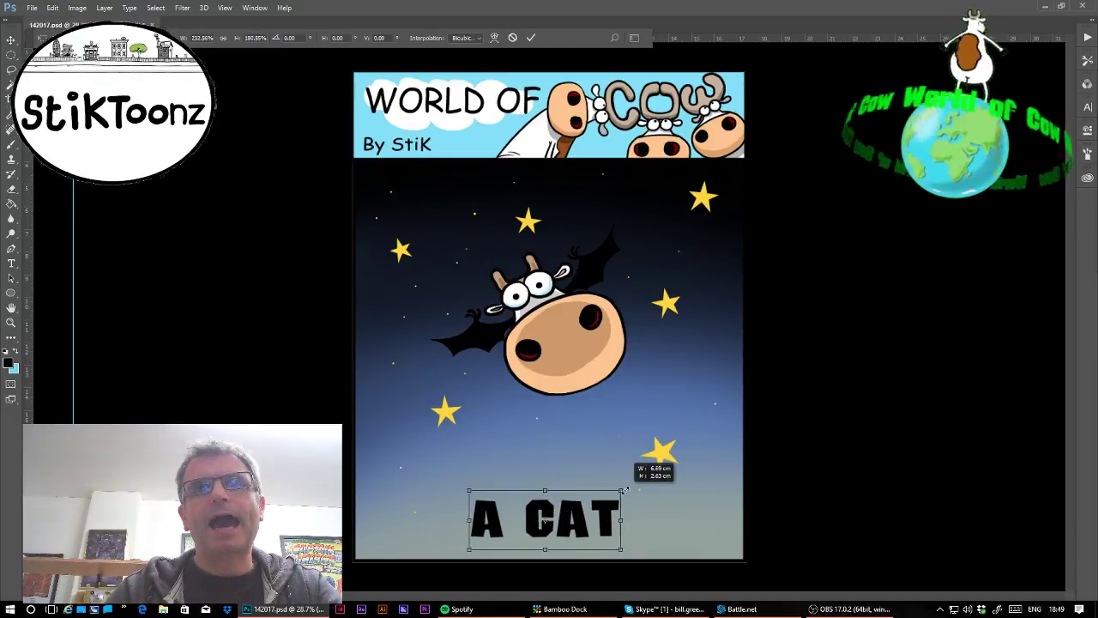
pyautogui.click(223, 38)
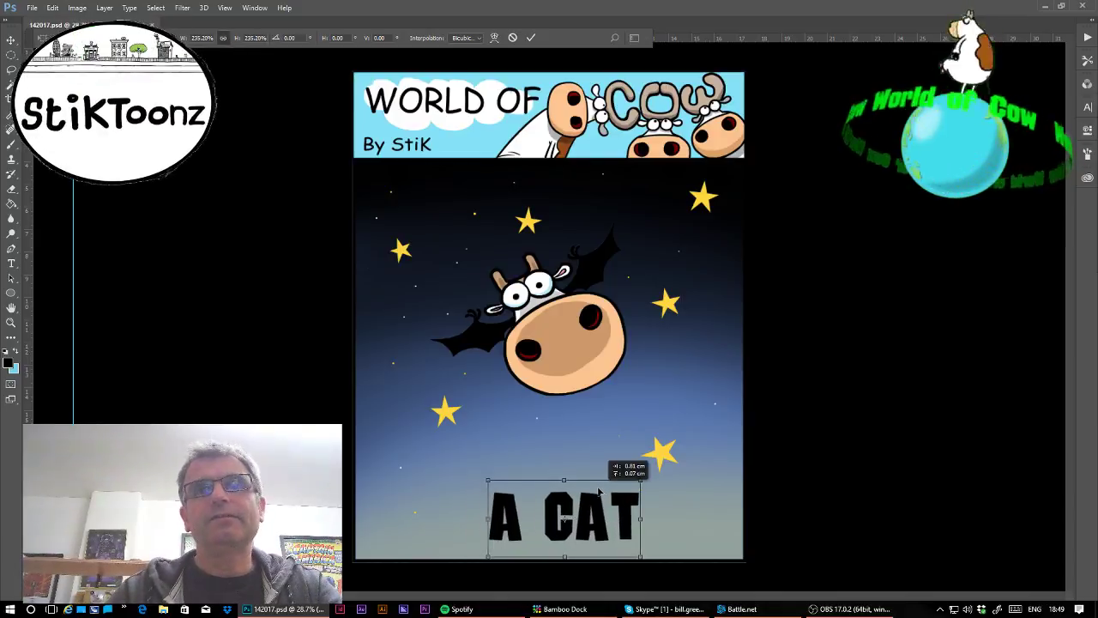
pyautogui.press('Return')
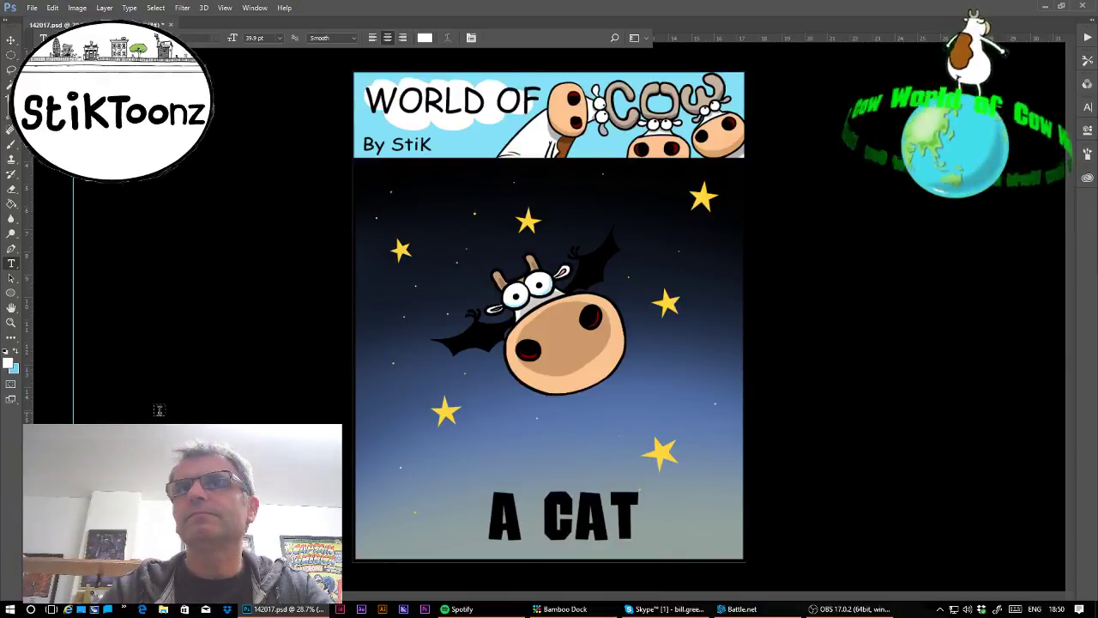
# Brush thin, curved white motion lines in the sky around both bat wings to suggest flapping
pyautogui.click(11, 322)
pyautogui.moveTo(565, 262); pyautogui.dragTo(589, 251)
pyautogui.click(12, 143)
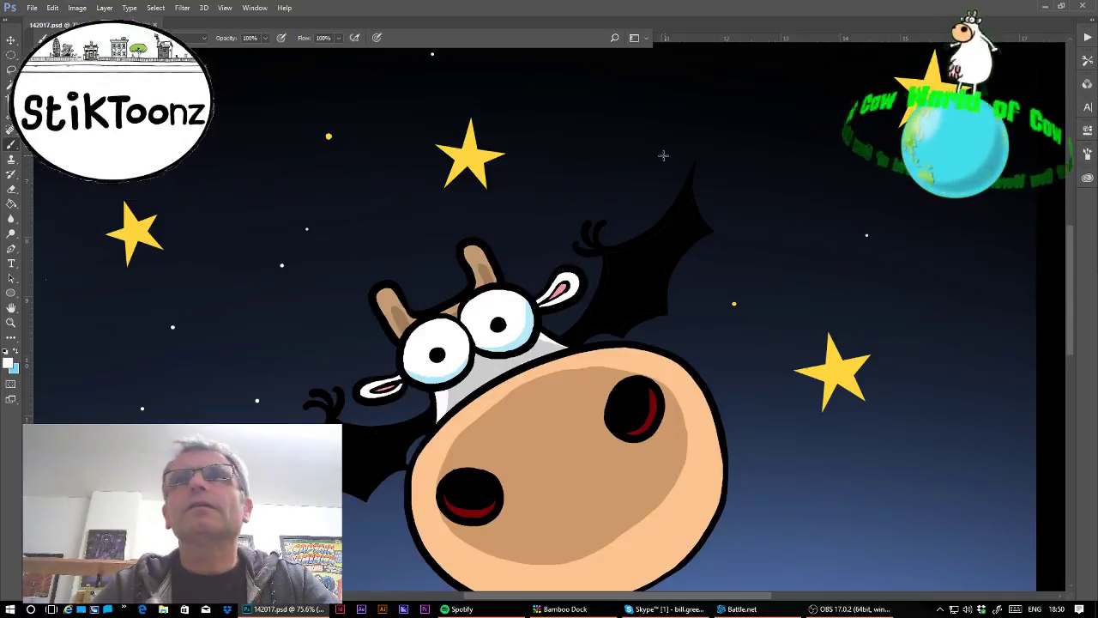
pyautogui.moveTo(661, 157); pyautogui.dragTo(632, 196)
pyautogui.hotkey('ctrl', 'z')
pyautogui.moveTo(663, 159); pyautogui.dragTo(621, 201)
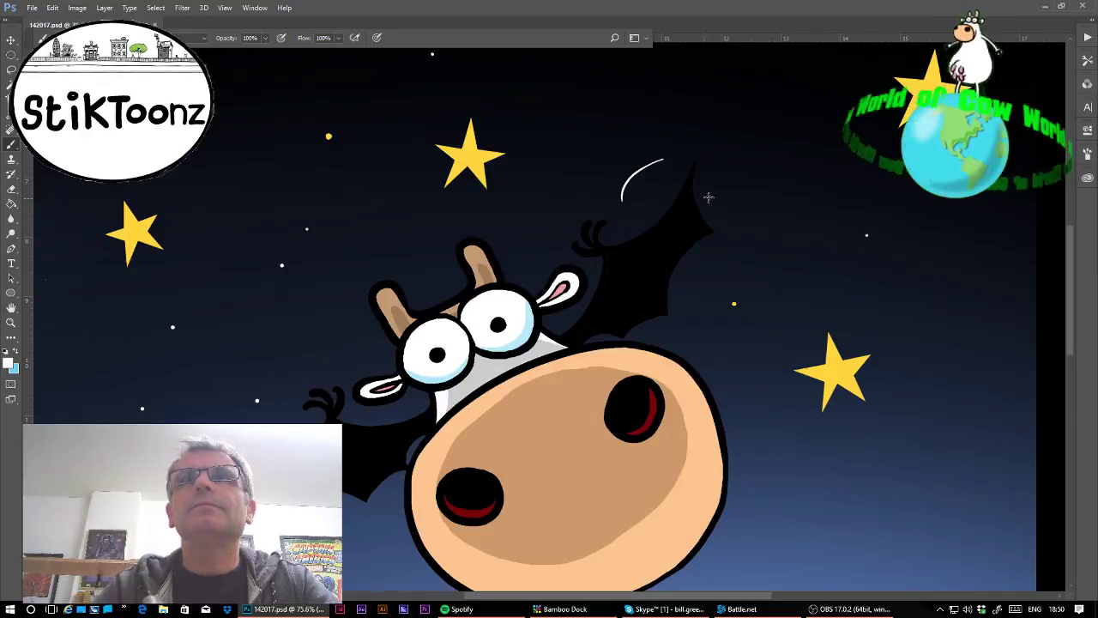
pyautogui.moveTo(739, 225); pyautogui.dragTo(747, 271)
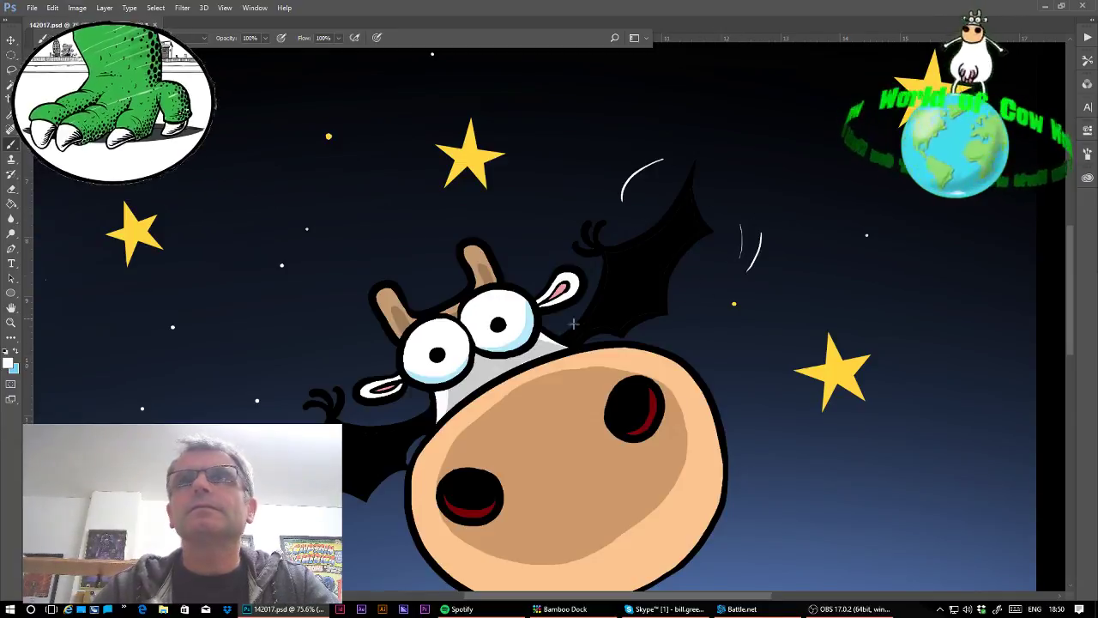
pyautogui.moveTo(232, 413); pyautogui.dragTo(285, 392)
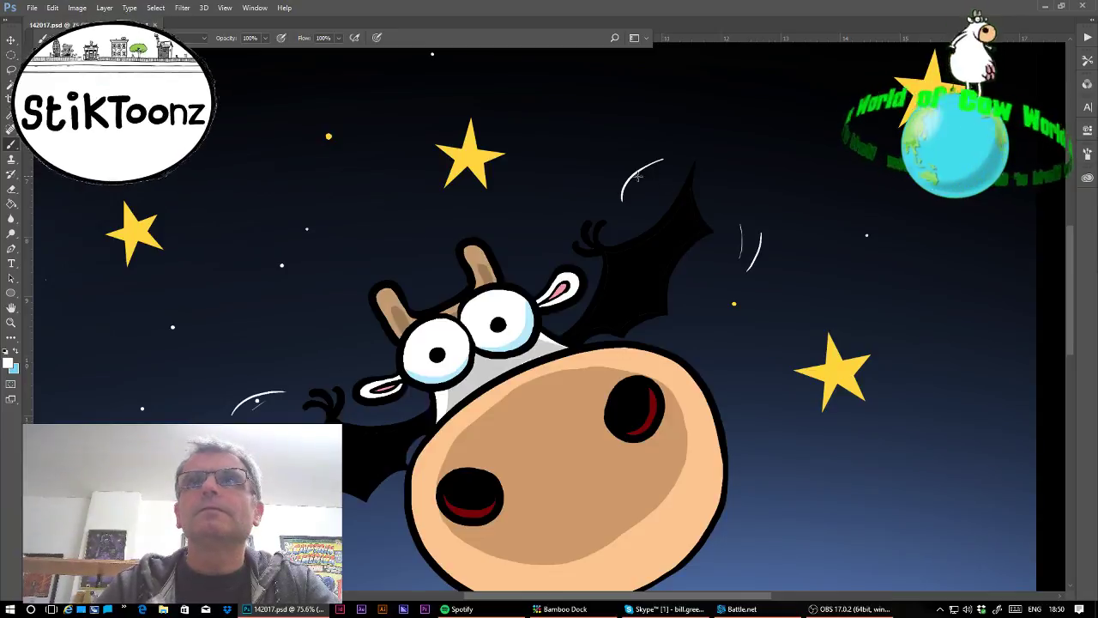
pyautogui.moveTo(607, 177)
pyautogui.mouseDown()
pyautogui.moveTo(662, 158)
pyautogui.moveTo(644, 156)
pyautogui.mouseUp()
pyautogui.hotkey('ctrl', 'z')
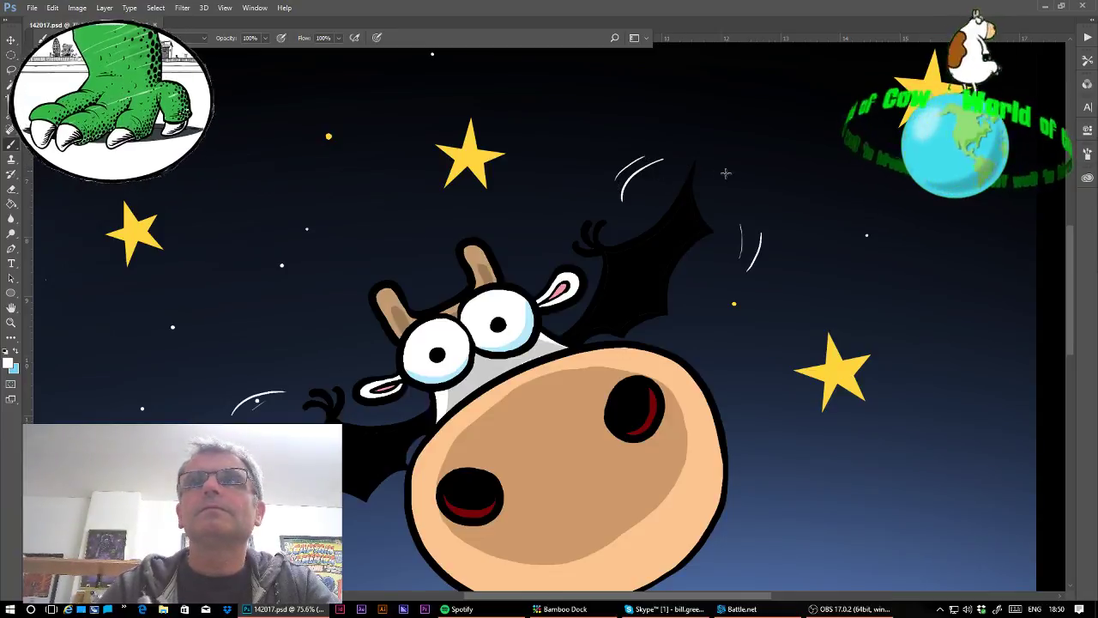
pyautogui.moveTo(715, 148)
pyautogui.mouseDown()
pyautogui.moveTo(753, 180)
pyautogui.moveTo(770, 171)
pyautogui.mouseUp()
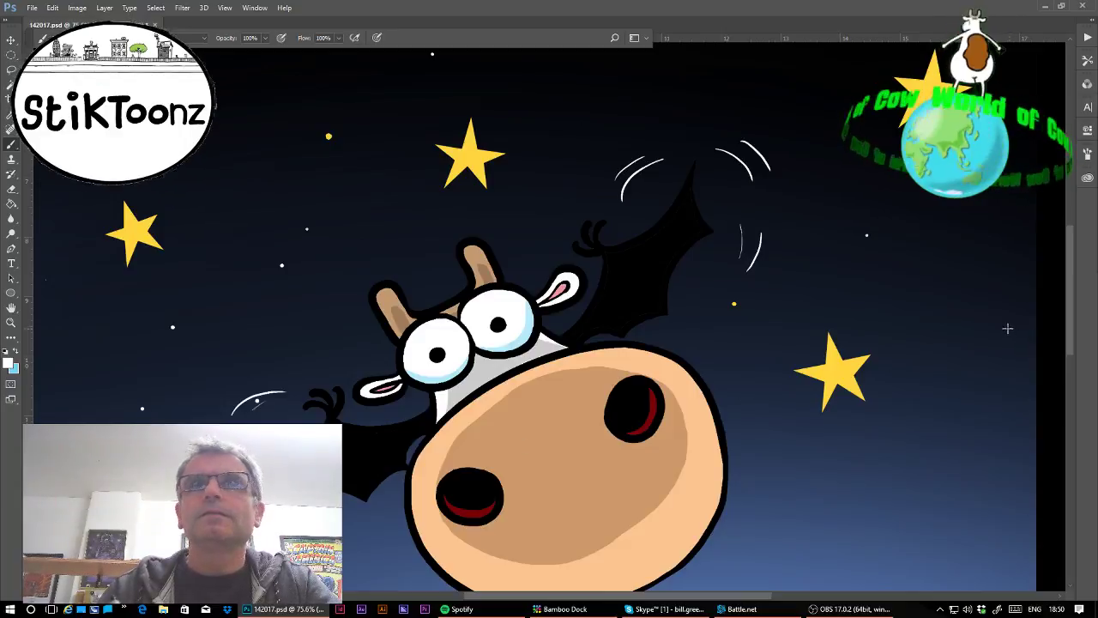
# Dab a small white highlight with the brush on the left side of each of the cow's black pupils
pyautogui.click(11, 323)
pyautogui.moveTo(487, 341); pyautogui.dragTo(590, 348)
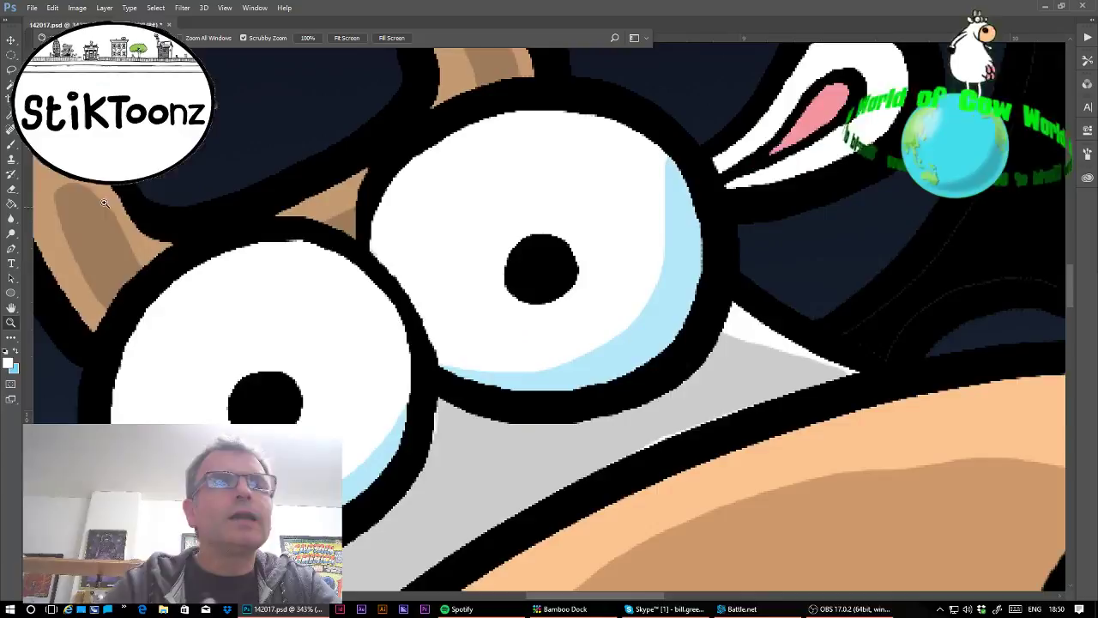
pyautogui.click(12, 144)
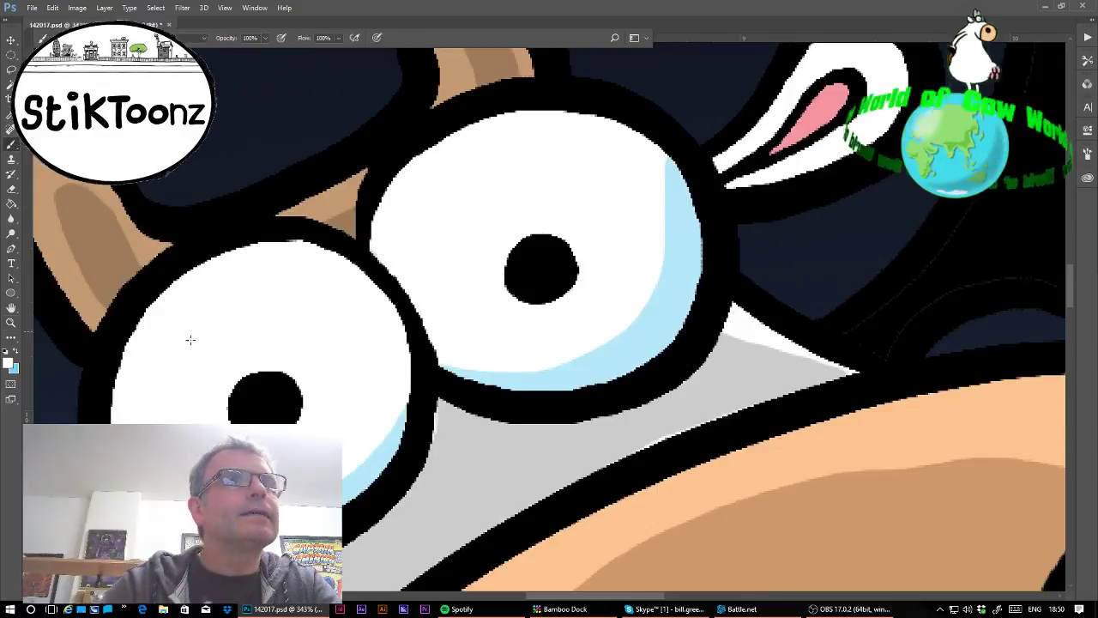
pyautogui.click(243, 401)
pyautogui.click(520, 269)
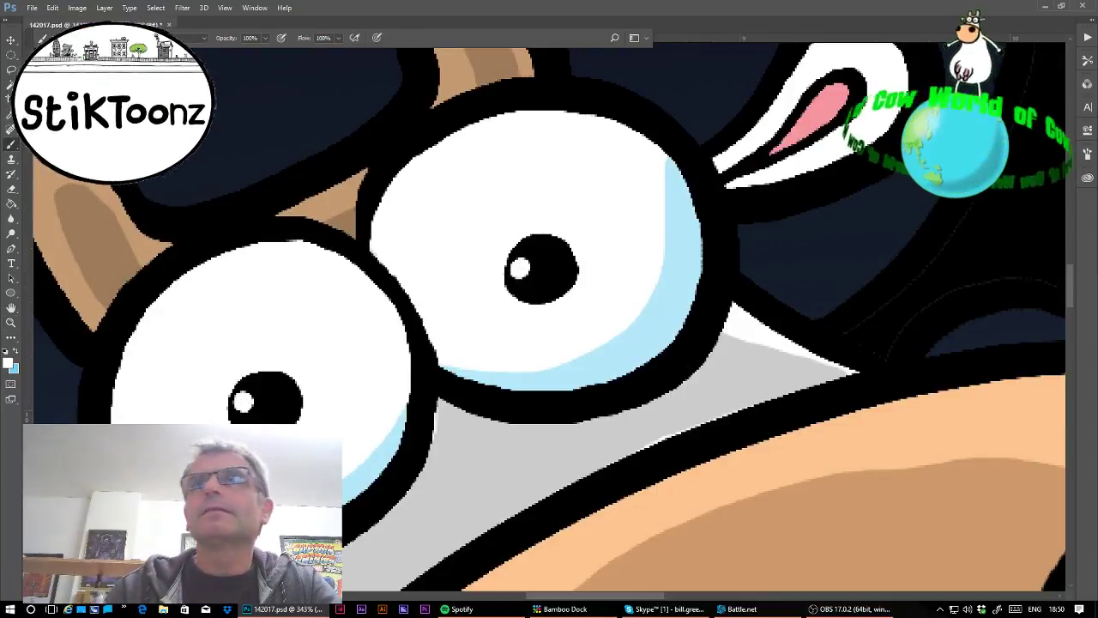
pyautogui.hotkey('ctrl', '0')
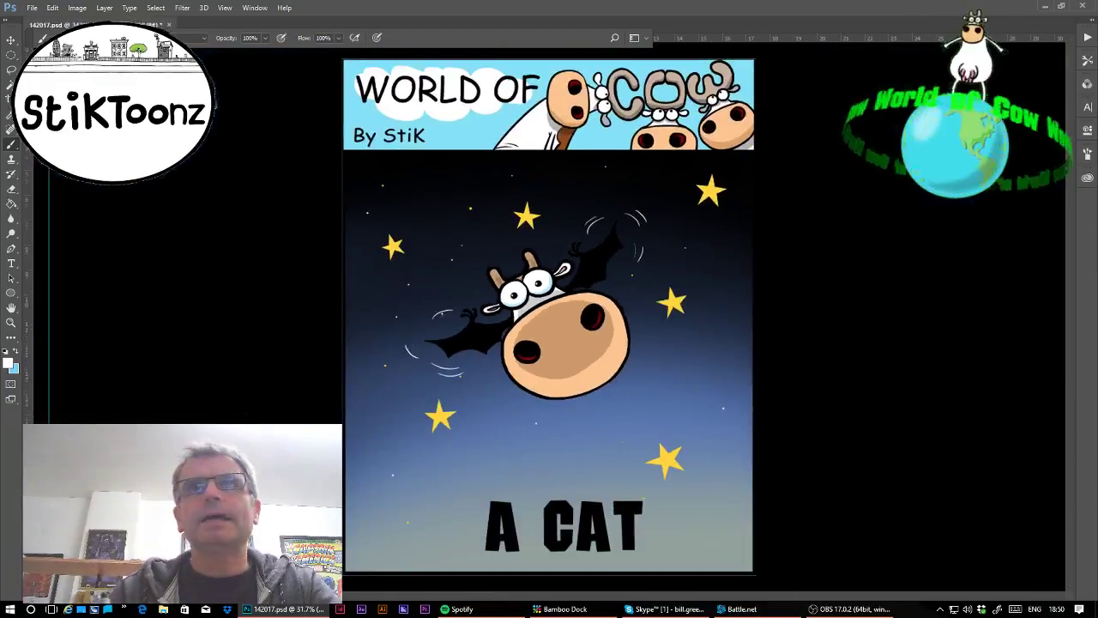